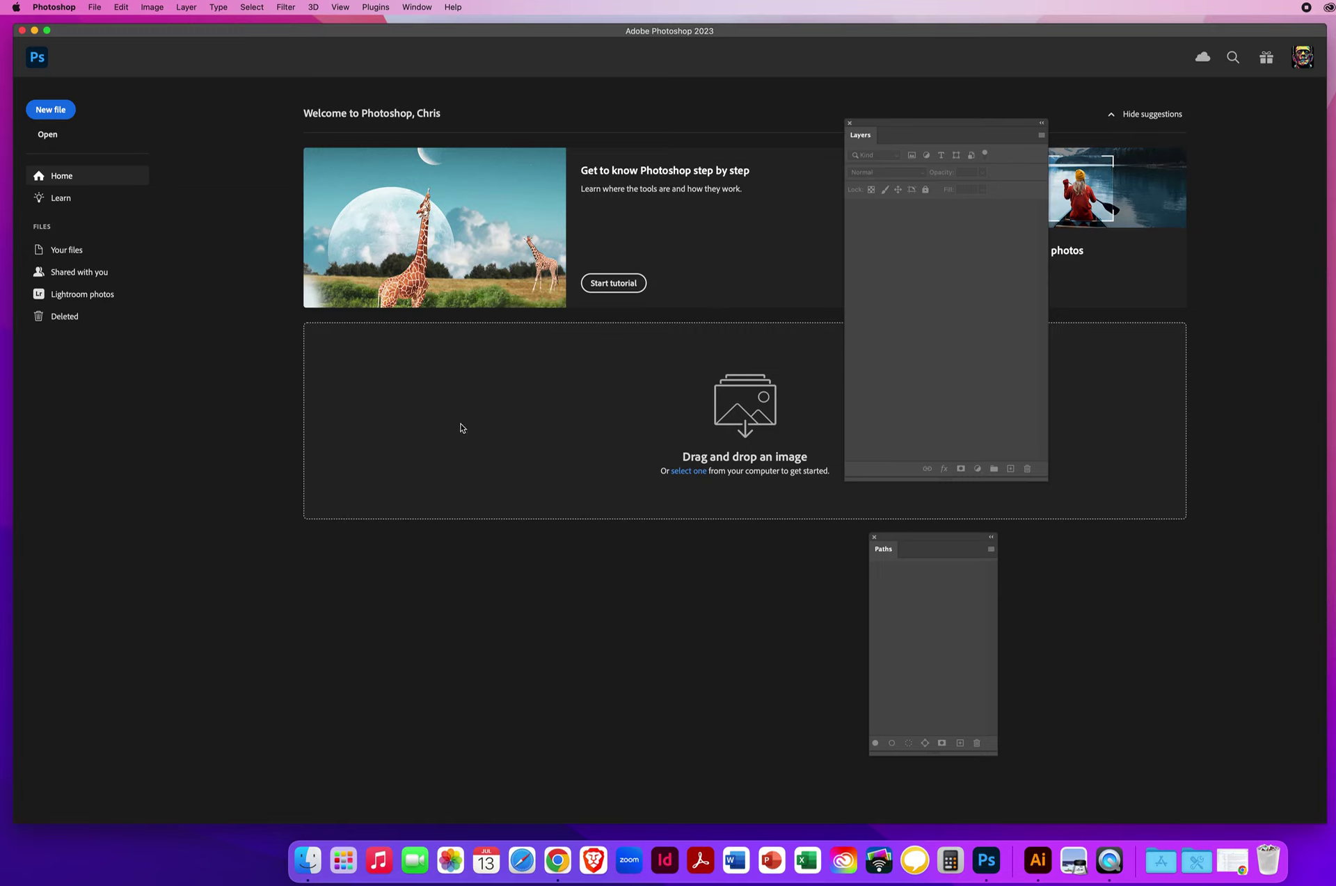
Step: Open 2 Curved Paths.jpg from Desktop > PS DEMOS > PS - CHAPTER 10 > 10.1
left_click(95, 8)
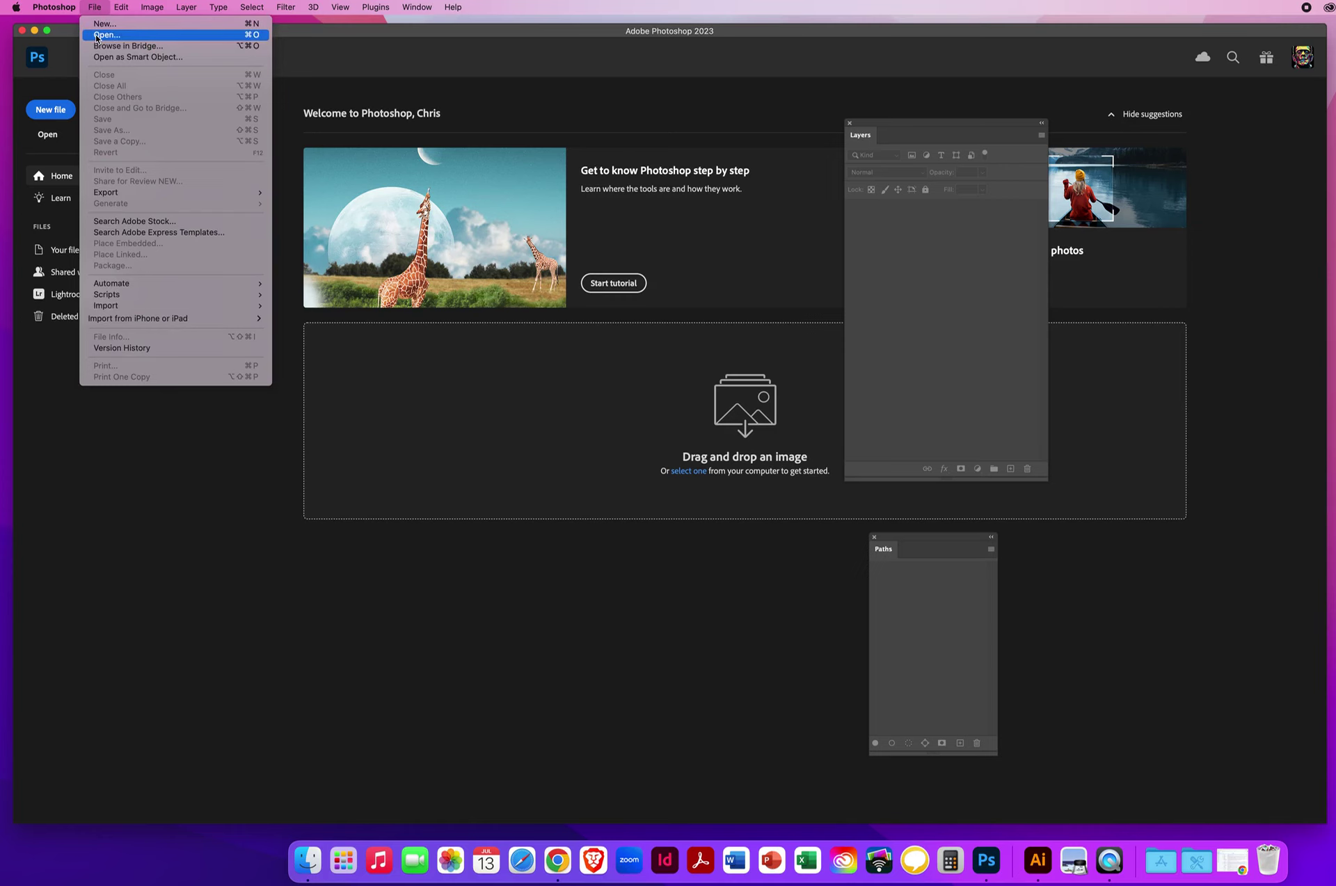
left_click(99, 35)
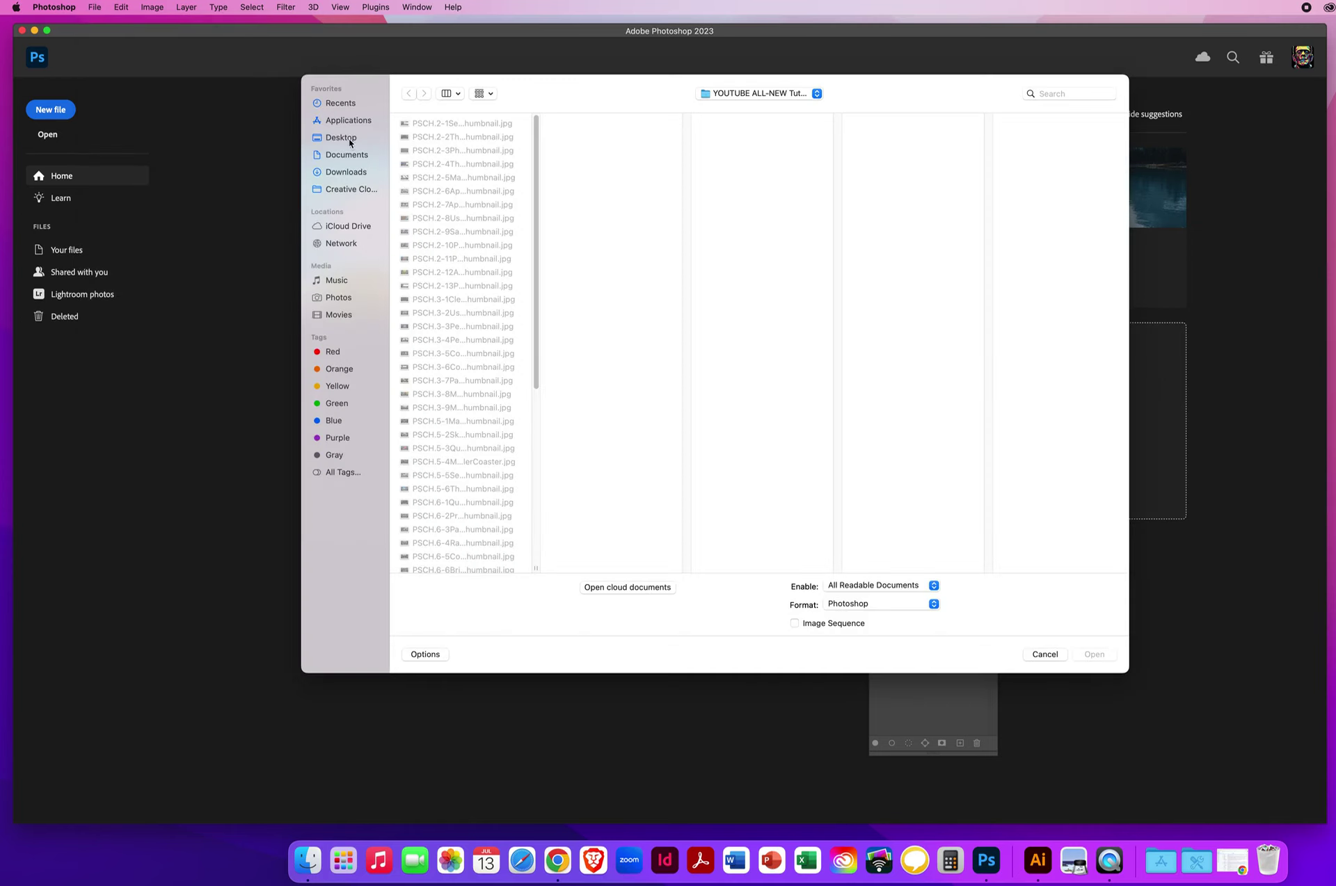
left_click(350, 142)
left_click(473, 124)
left_click(583, 137)
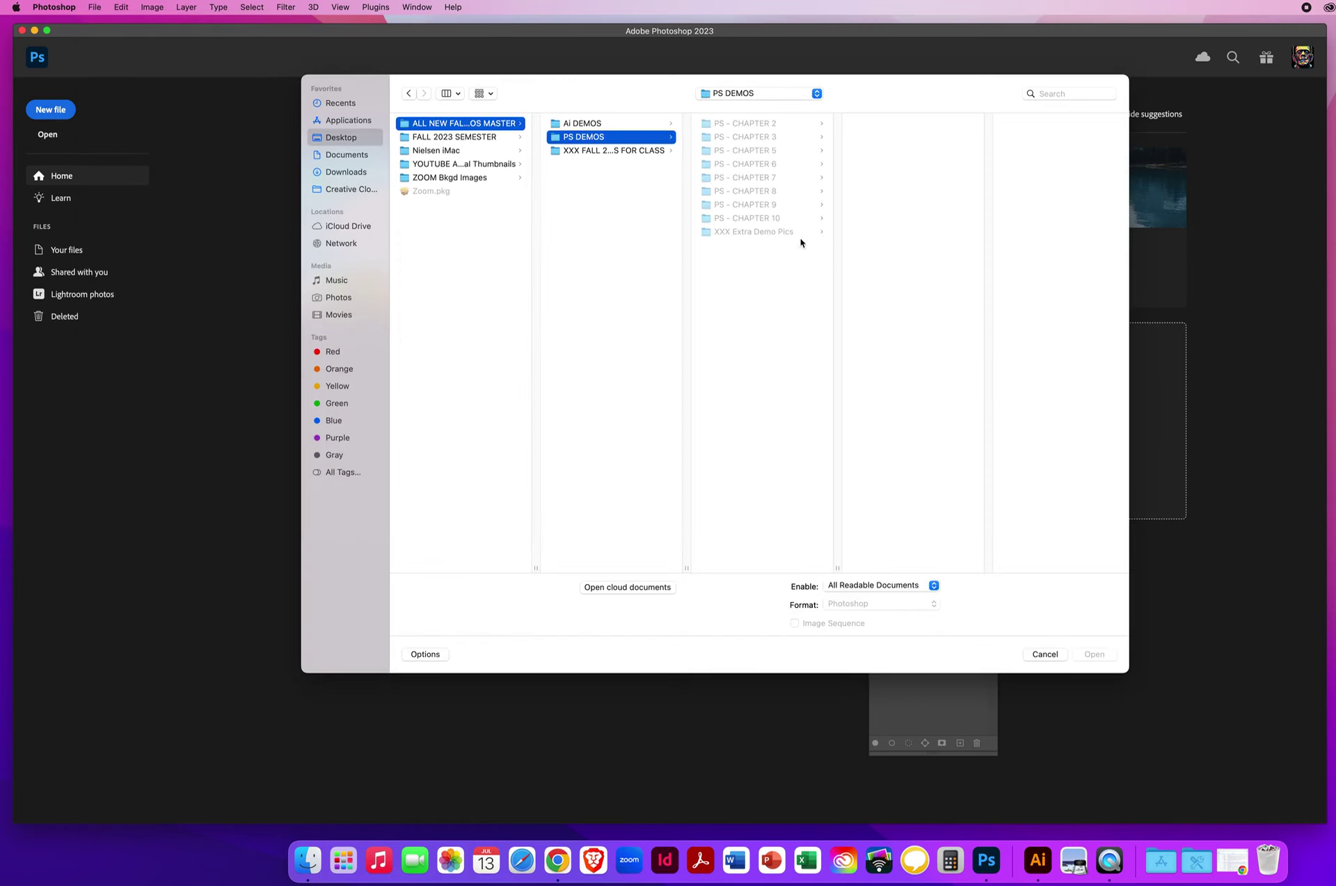
left_click(754, 218)
left_click(912, 125)
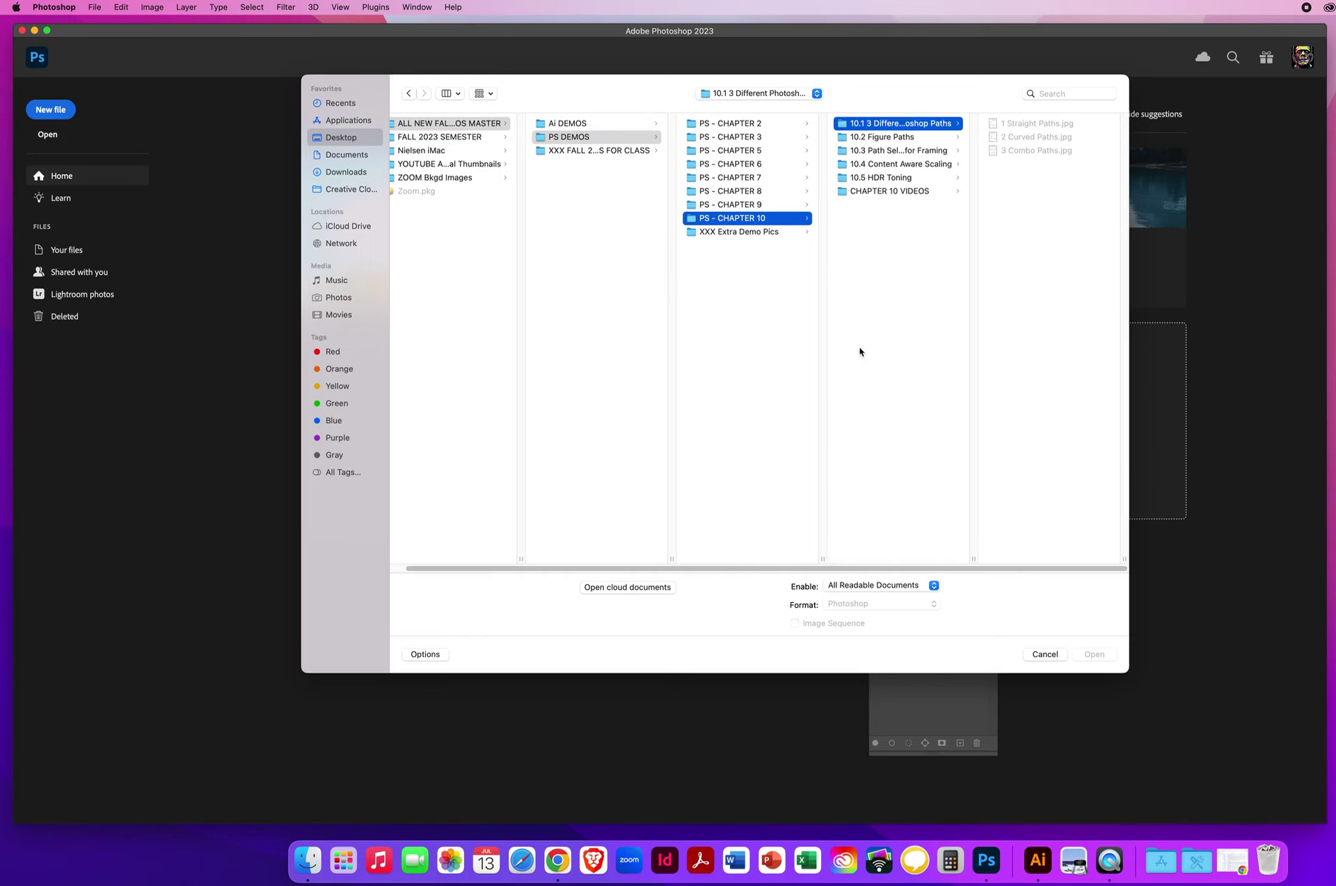
left_click(1017, 140)
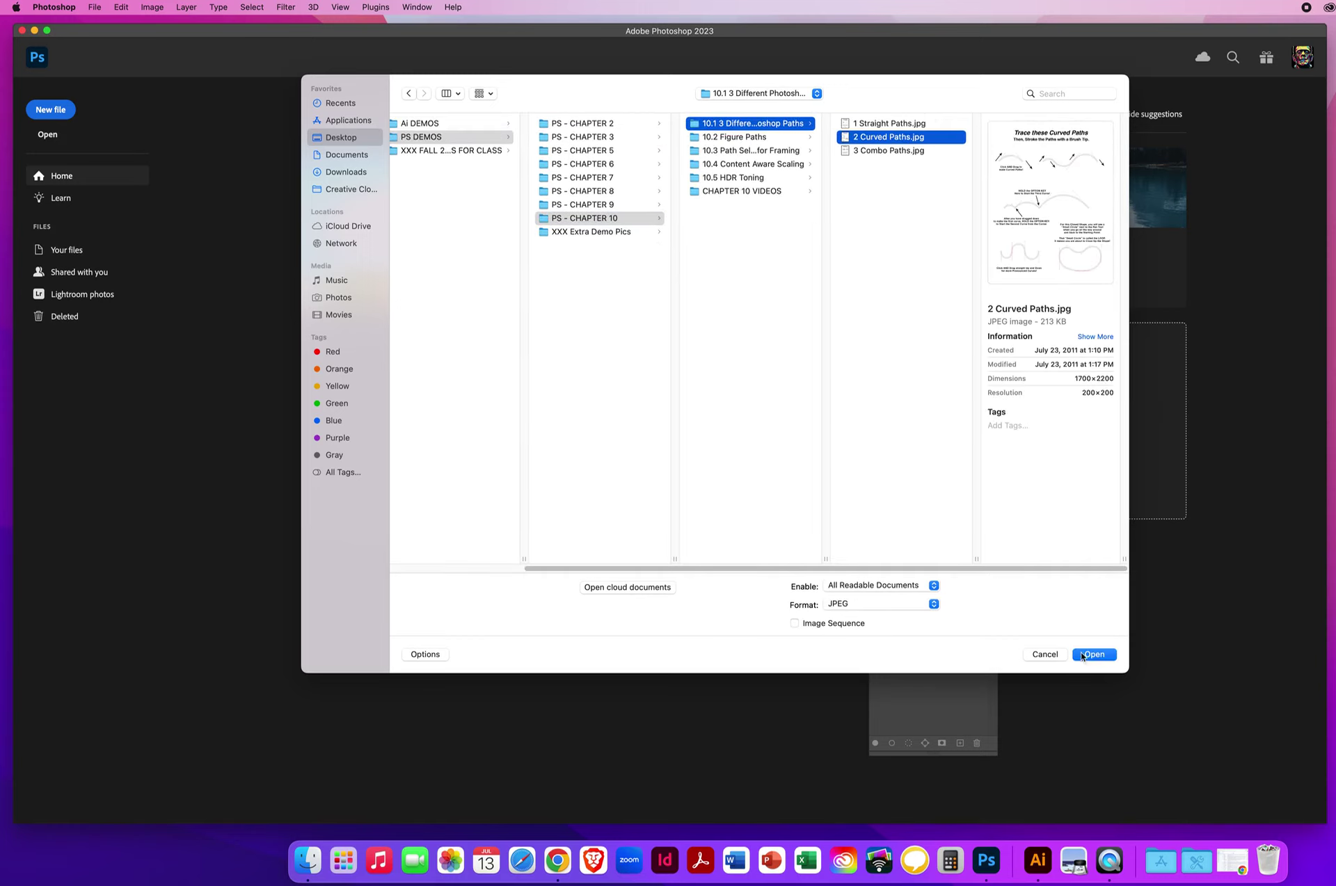
left_click(1092, 654)
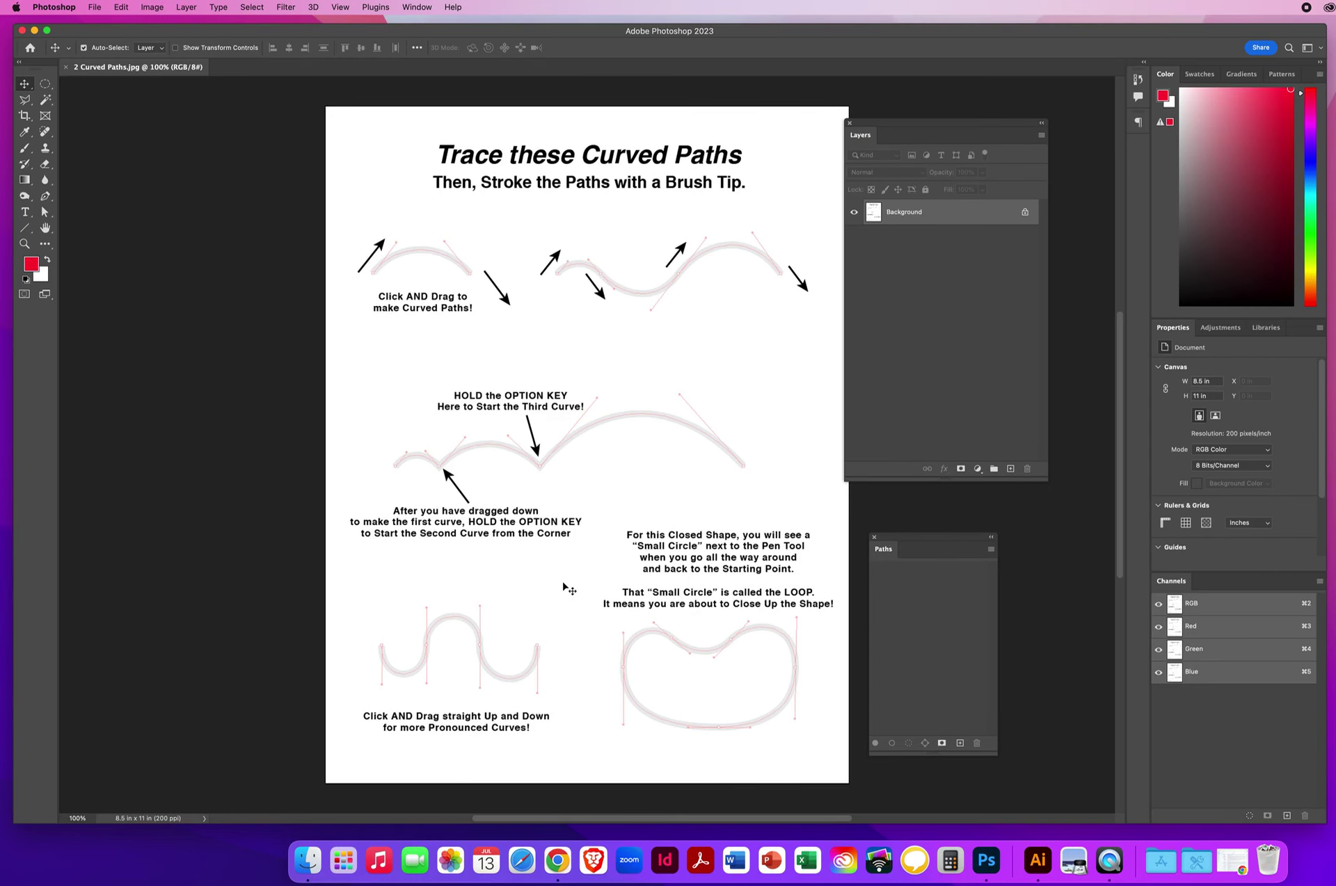
Step: Scrubby-zoom into the first curved arc and select the Pen tool in Path mode
left_click(24, 243)
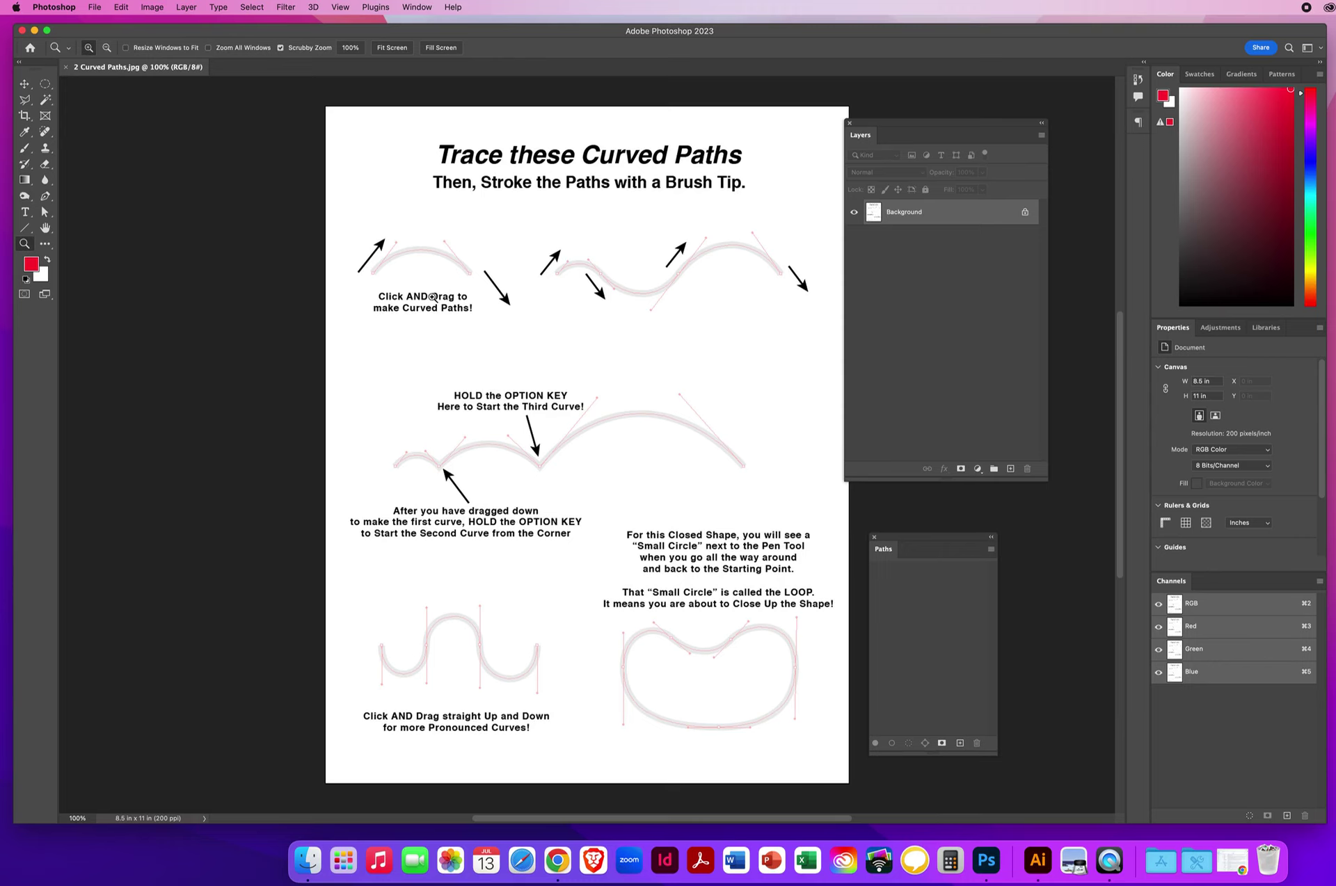
left_click_drag(432, 297, 515, 475)
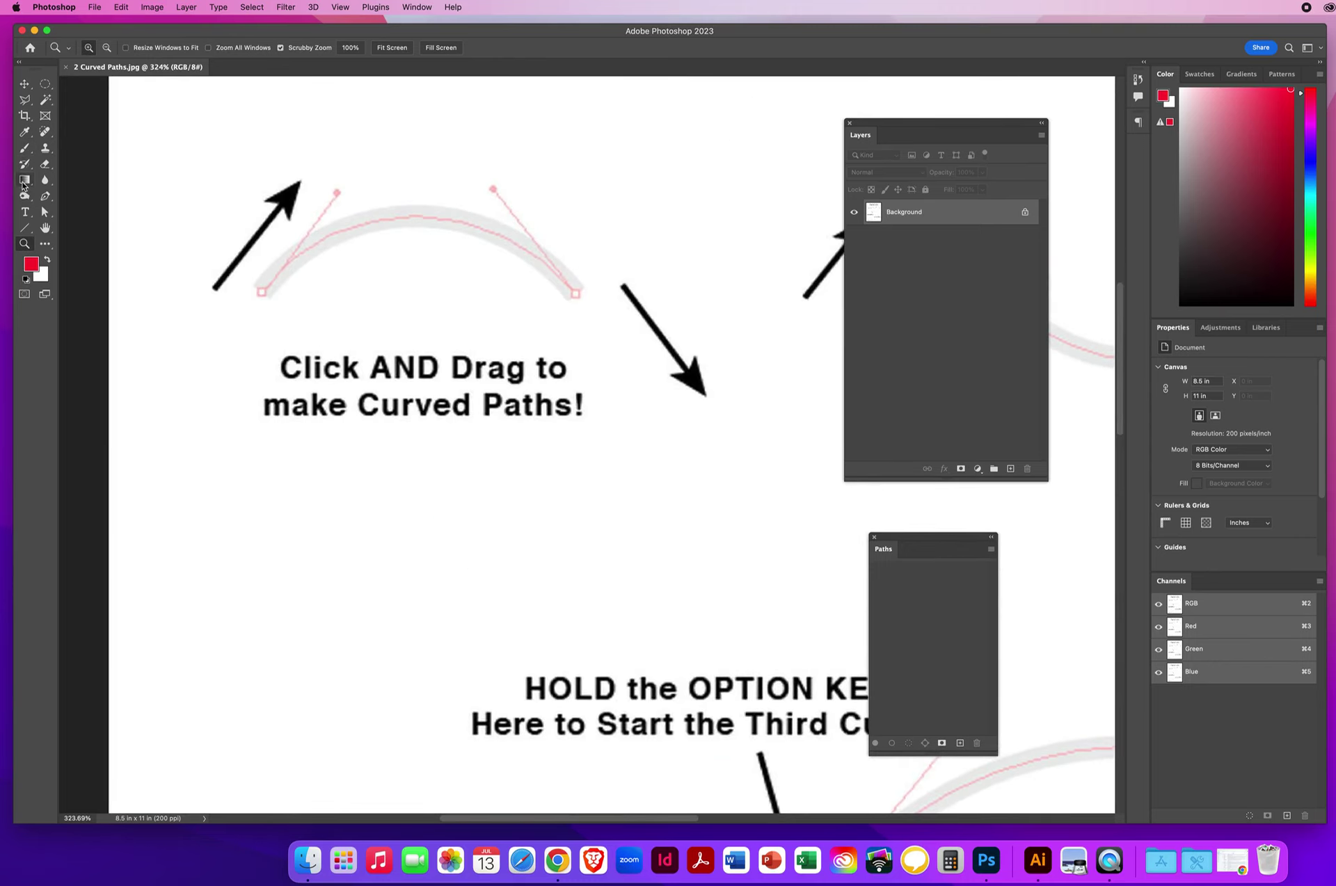
left_click(45, 197)
scroll(64, 215, "up", 2)
scroll(64, 216, "right", 1)
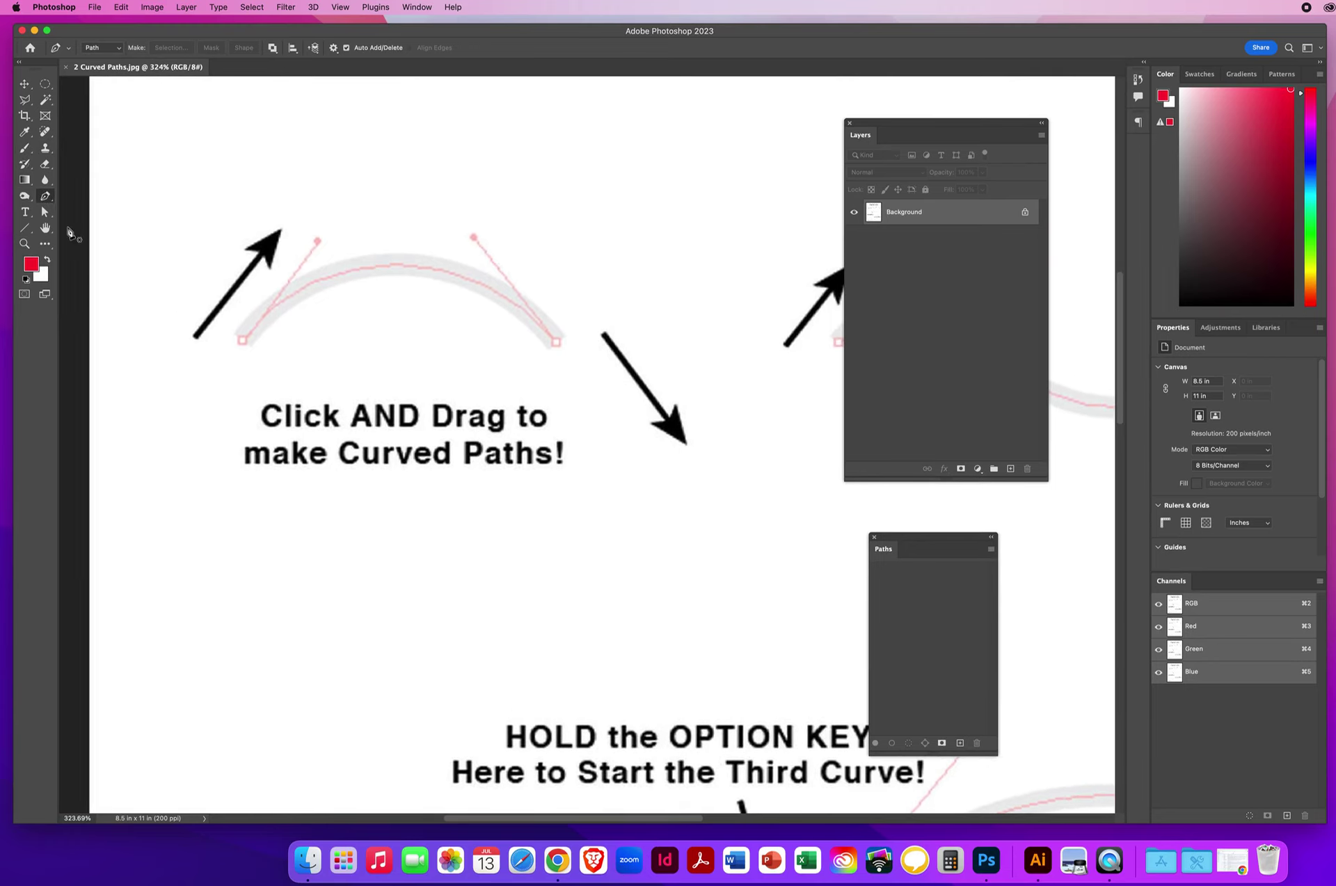
left_click(45, 213)
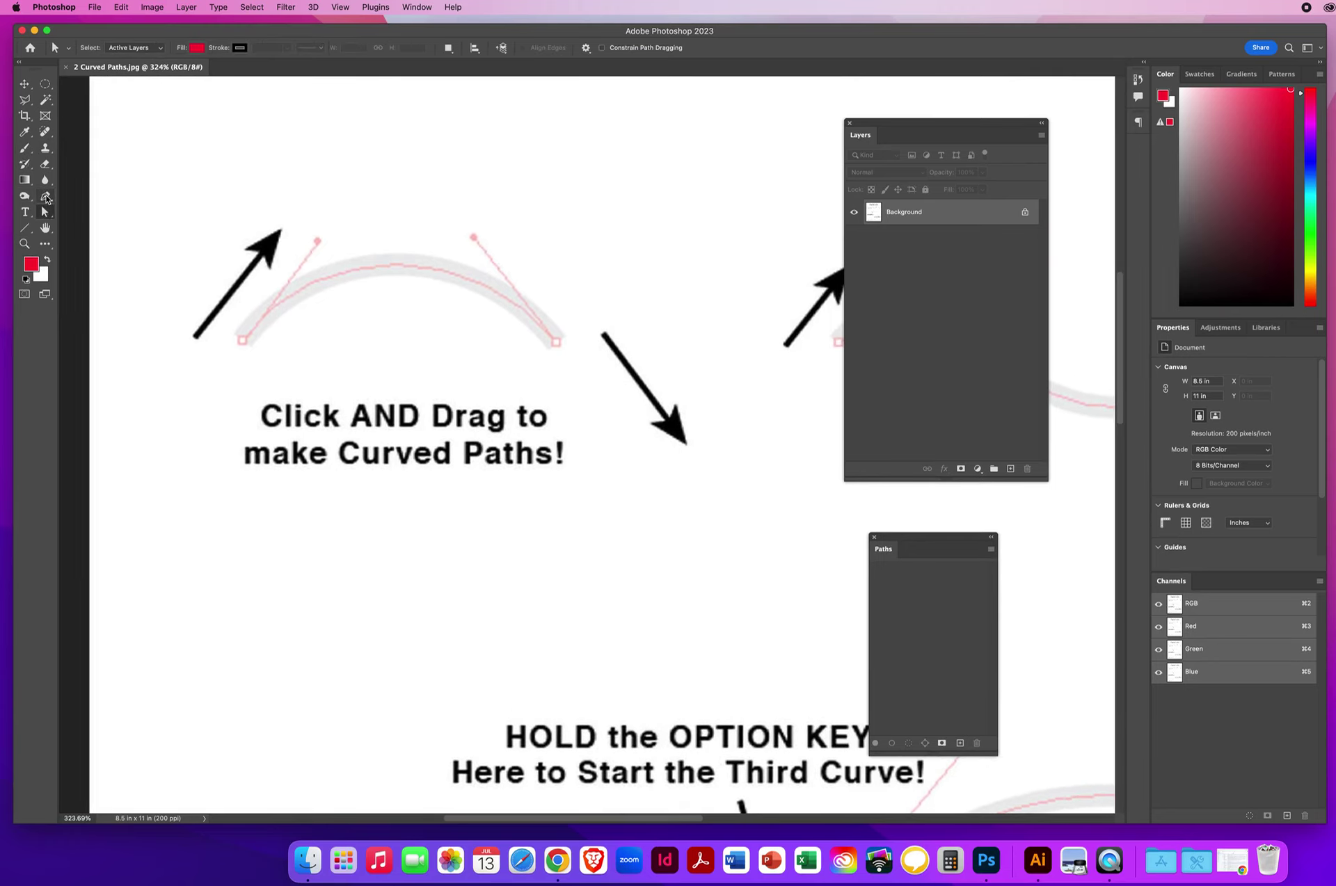
left_click(45, 197)
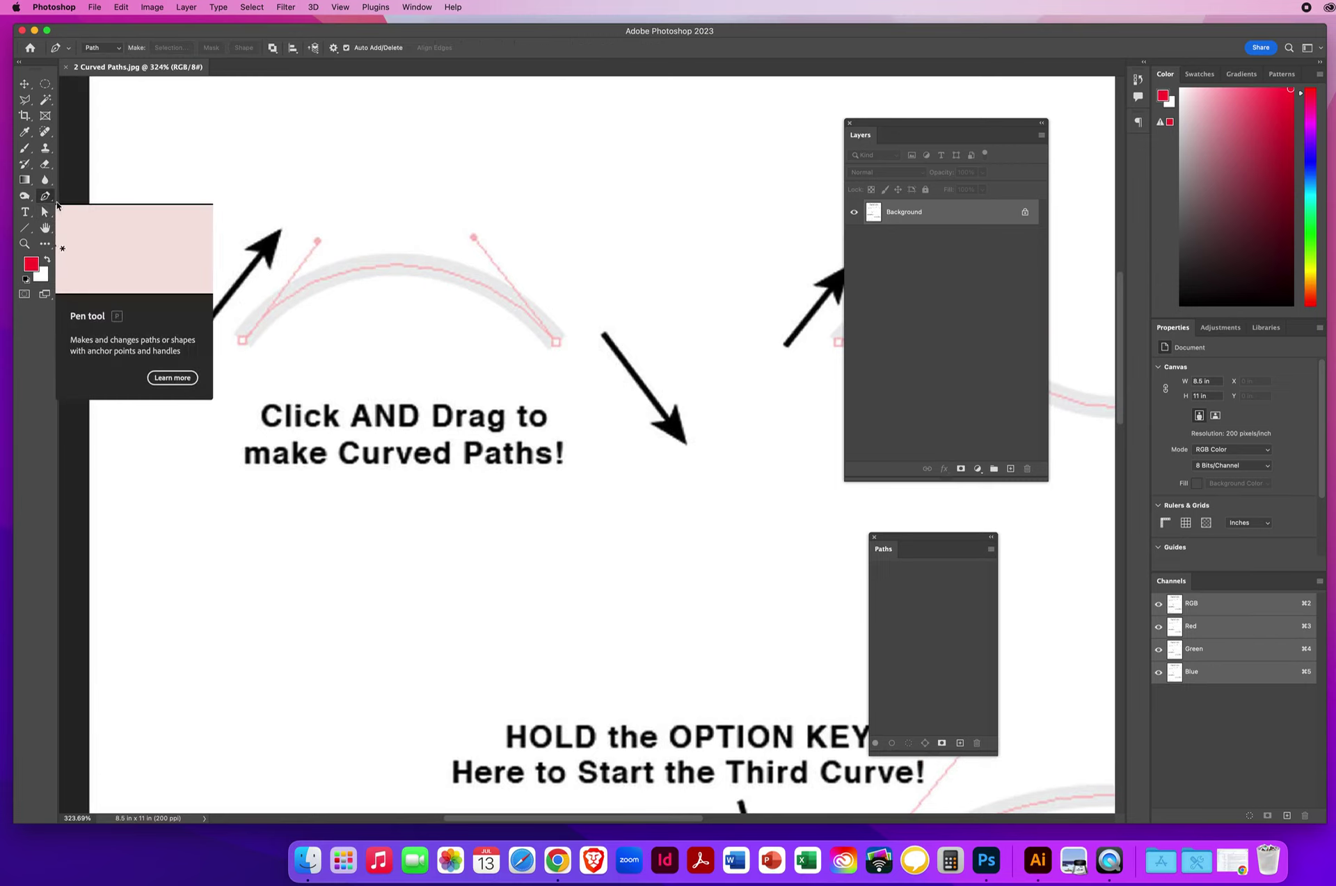
left_click(243, 341)
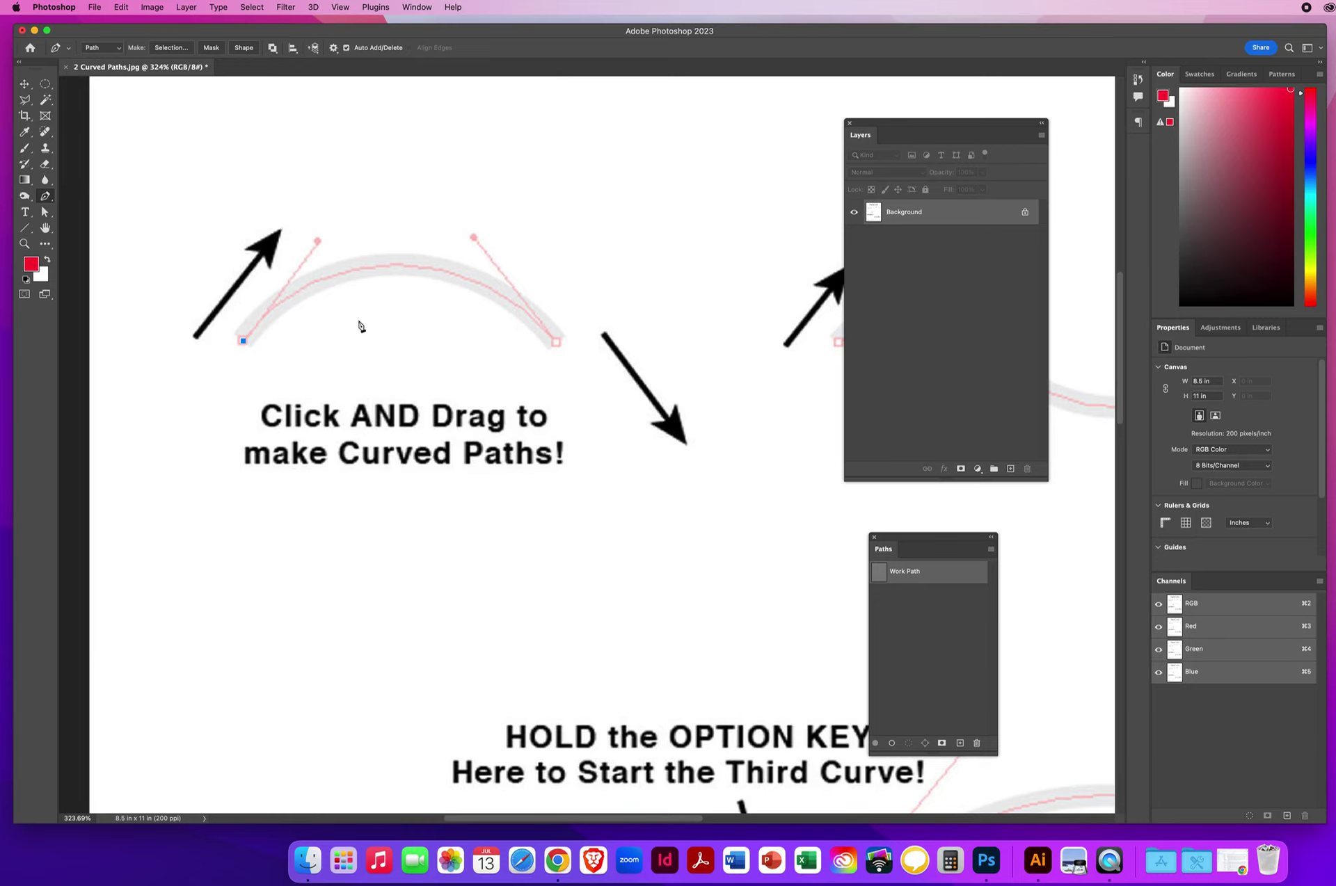
left_click(556, 343)
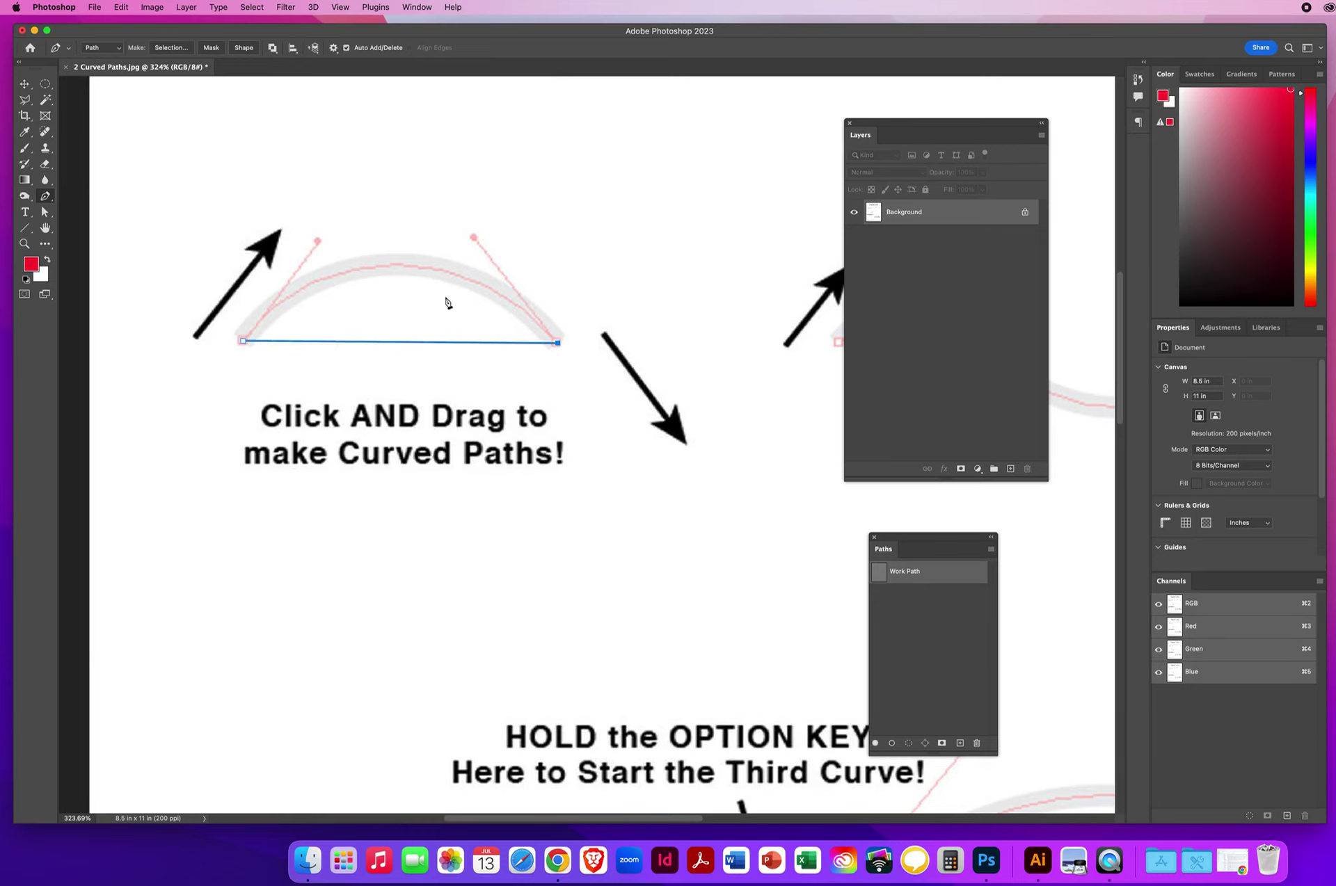
key("BackSpace")
key("BackSpace")
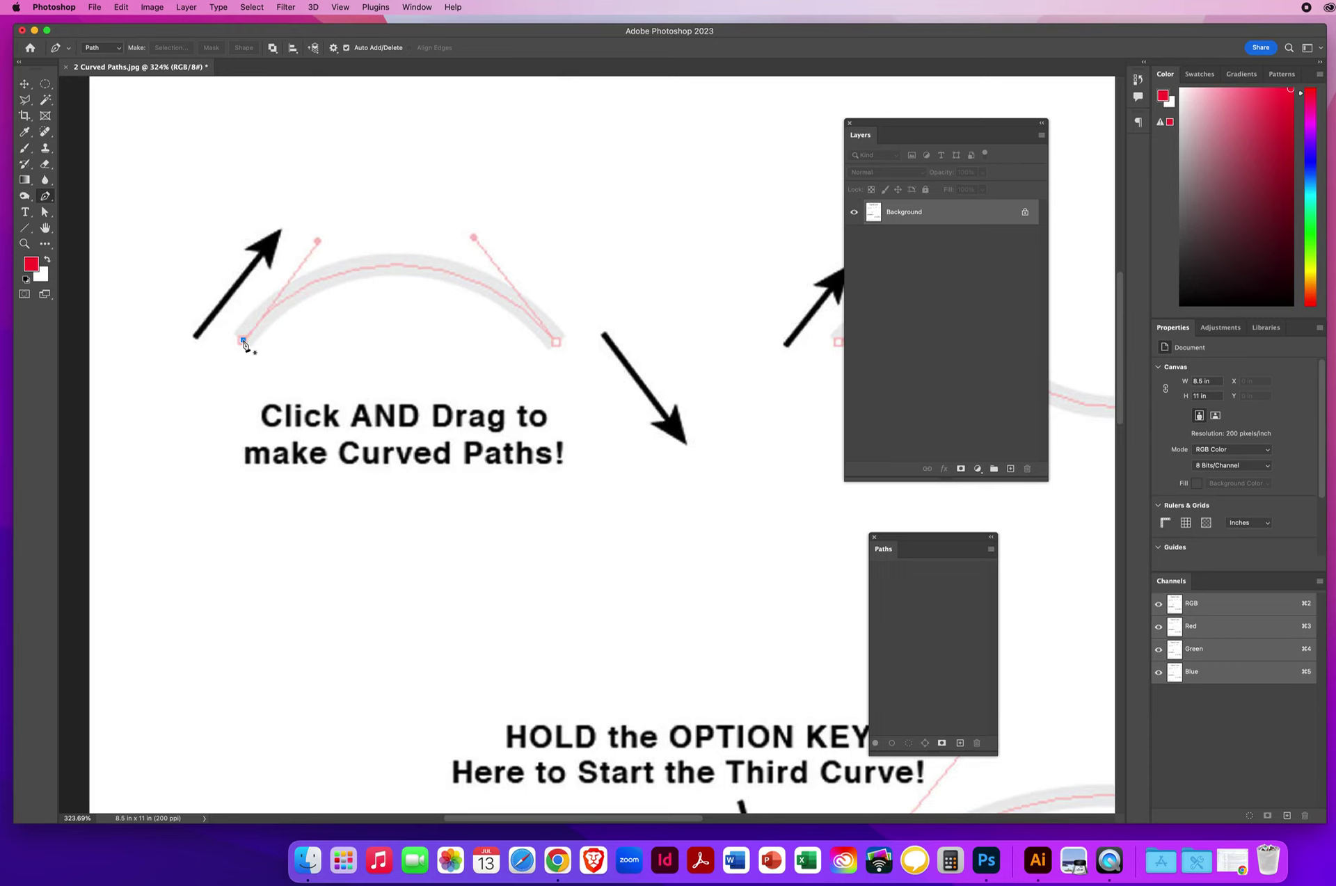
Step: Start the path at the arc's left end with its handle on the pink guide point
left_click_drag(244, 340, 318, 244)
left_click_drag(318, 243, 319, 245)
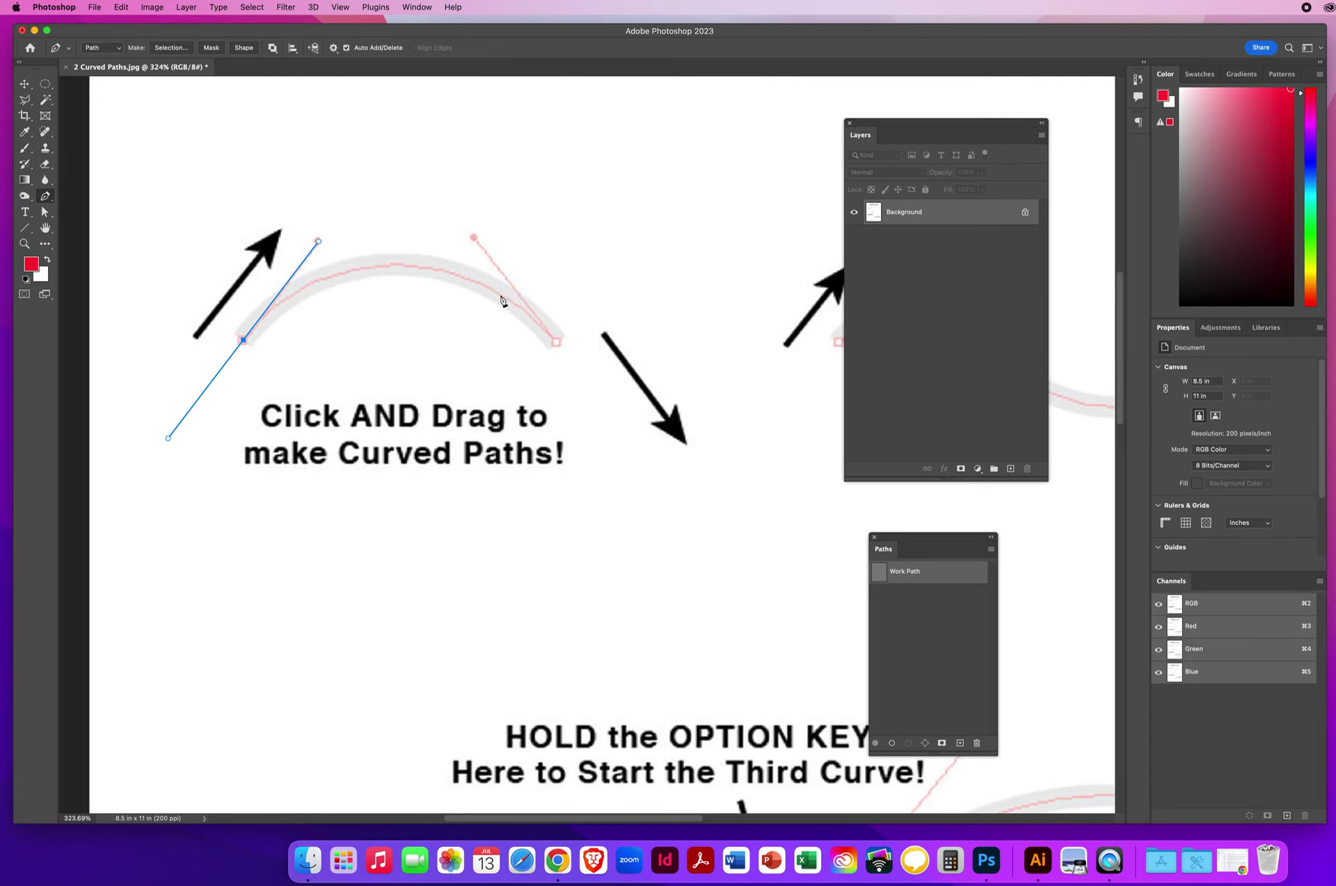
Step: Anchor and bend the curve at the arc's right end, then delete the work path
left_click(557, 344)
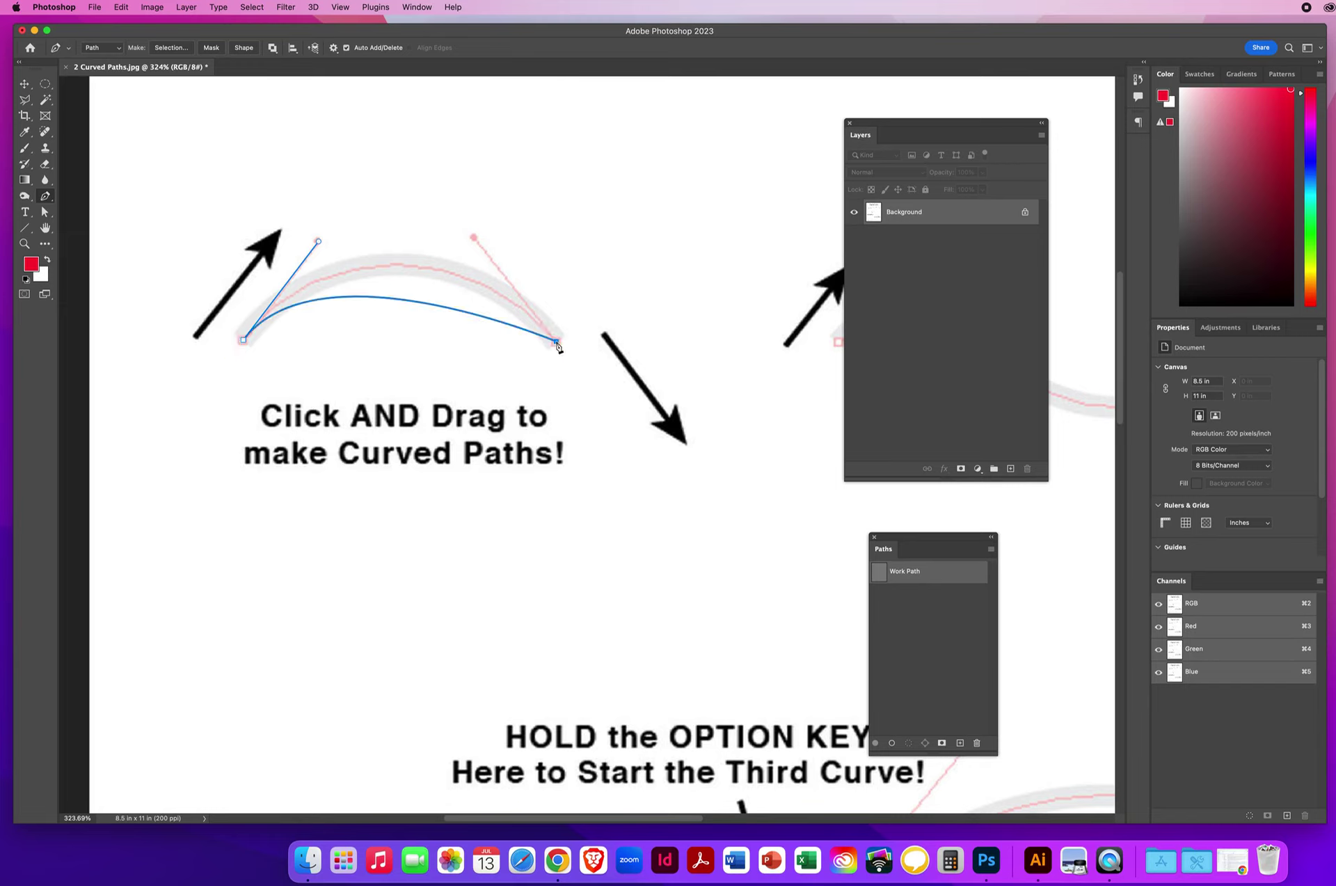
left_click_drag(559, 348, 637, 447)
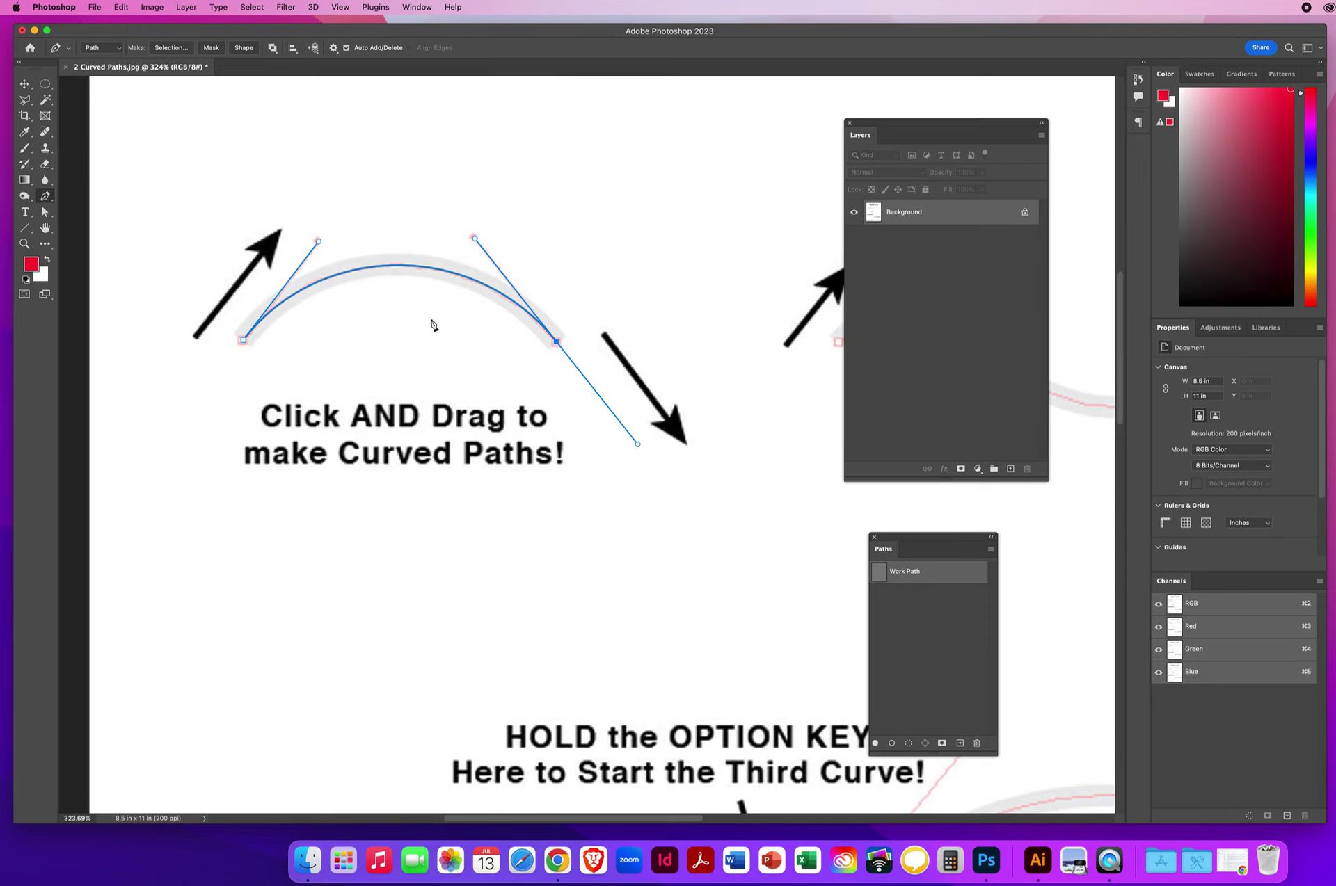
key("BackSpace")
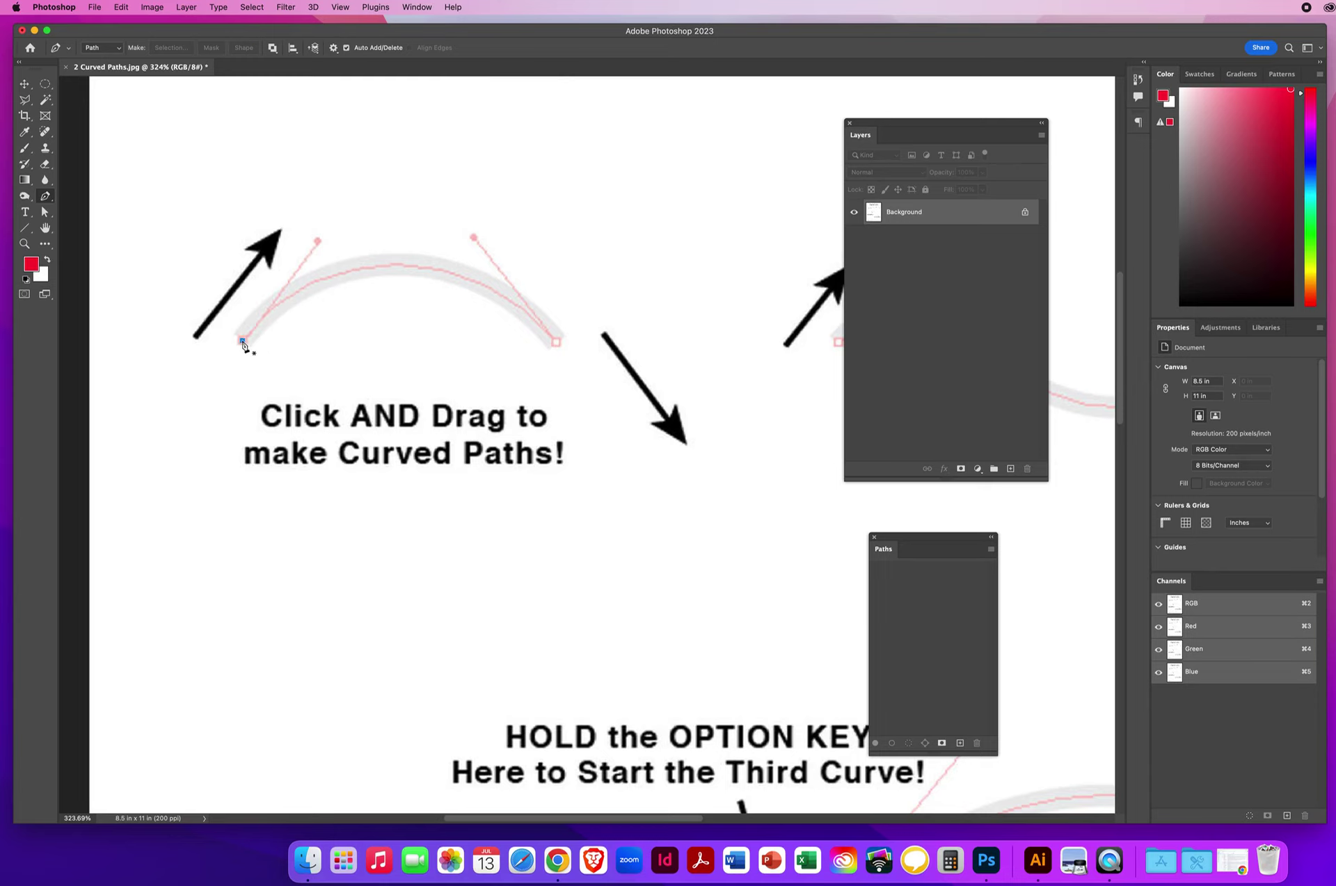
Step: Redraw the arc: start handle up-right to the guide point, end anchor bent down-right
mouse_move(242, 342)
left_mouse_down()
mouse_move(425, 116)
mouse_move(311, 244)
mouse_move(239, 112)
mouse_move(270, 312)
mouse_move(258, 325)
left_mouse_up()
left_click_drag(272, 306, 318, 243)
left_click_drag(318, 243, 318, 243)
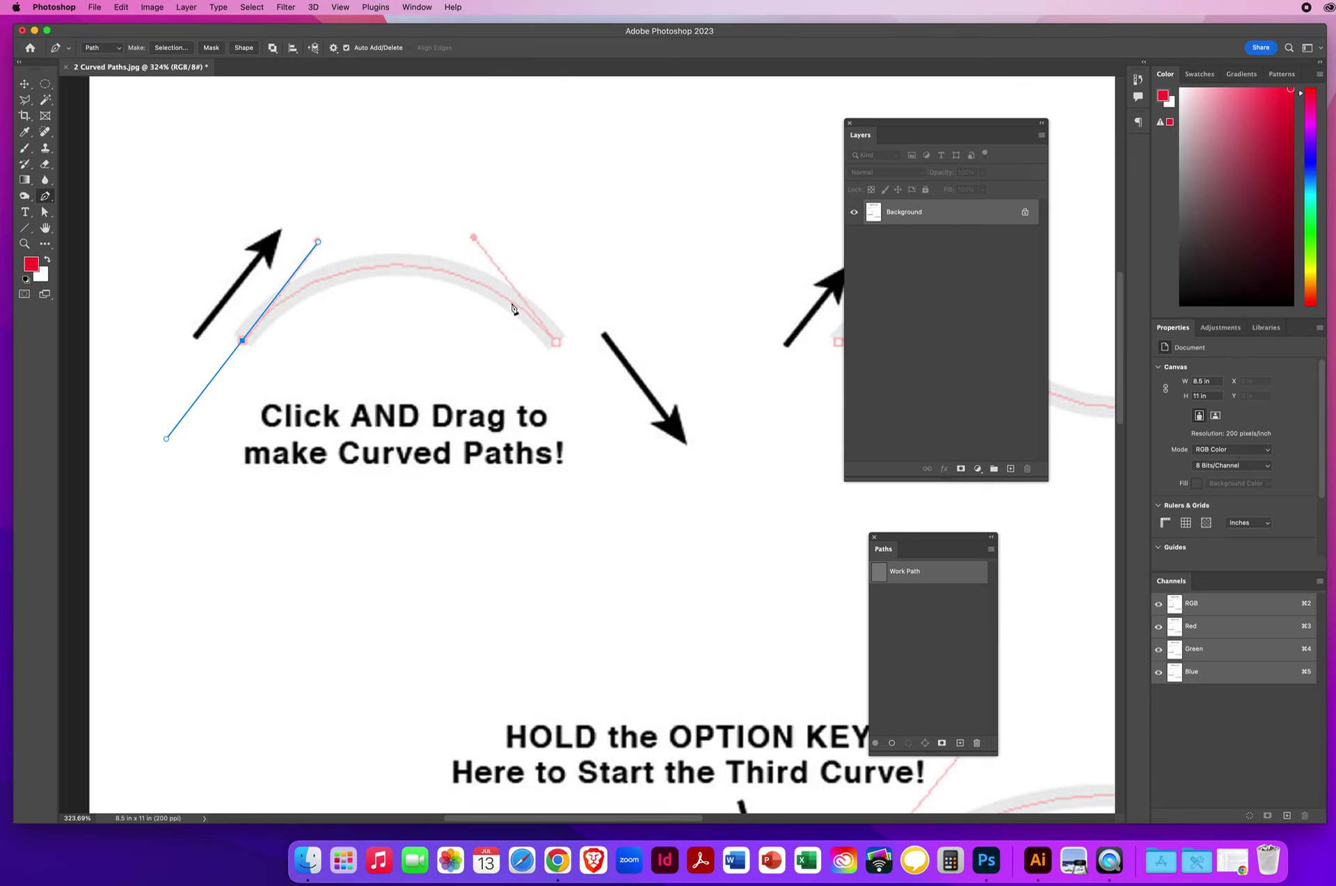
left_click(556, 343)
left_click_drag(557, 346, 640, 450)
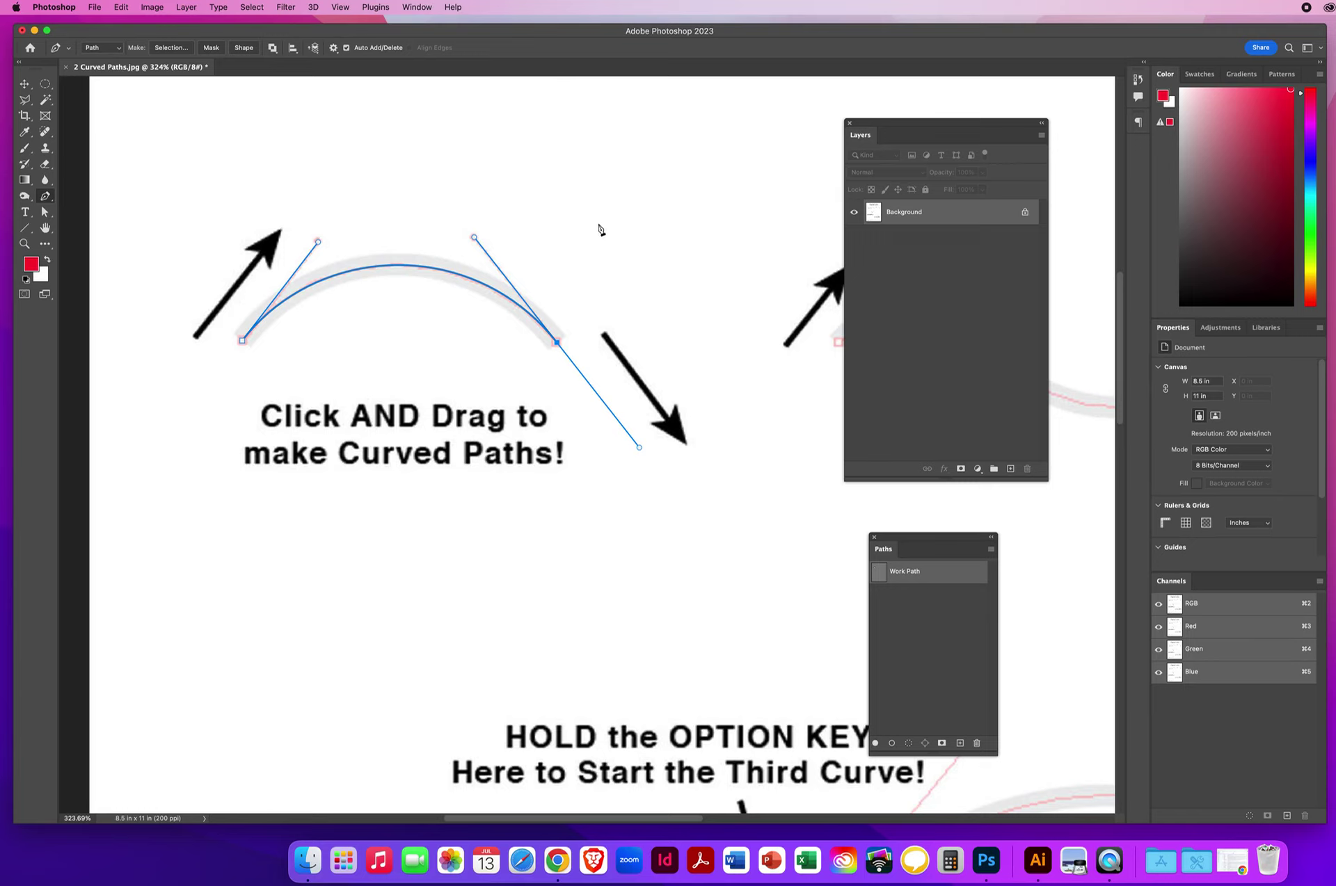
key("Return")
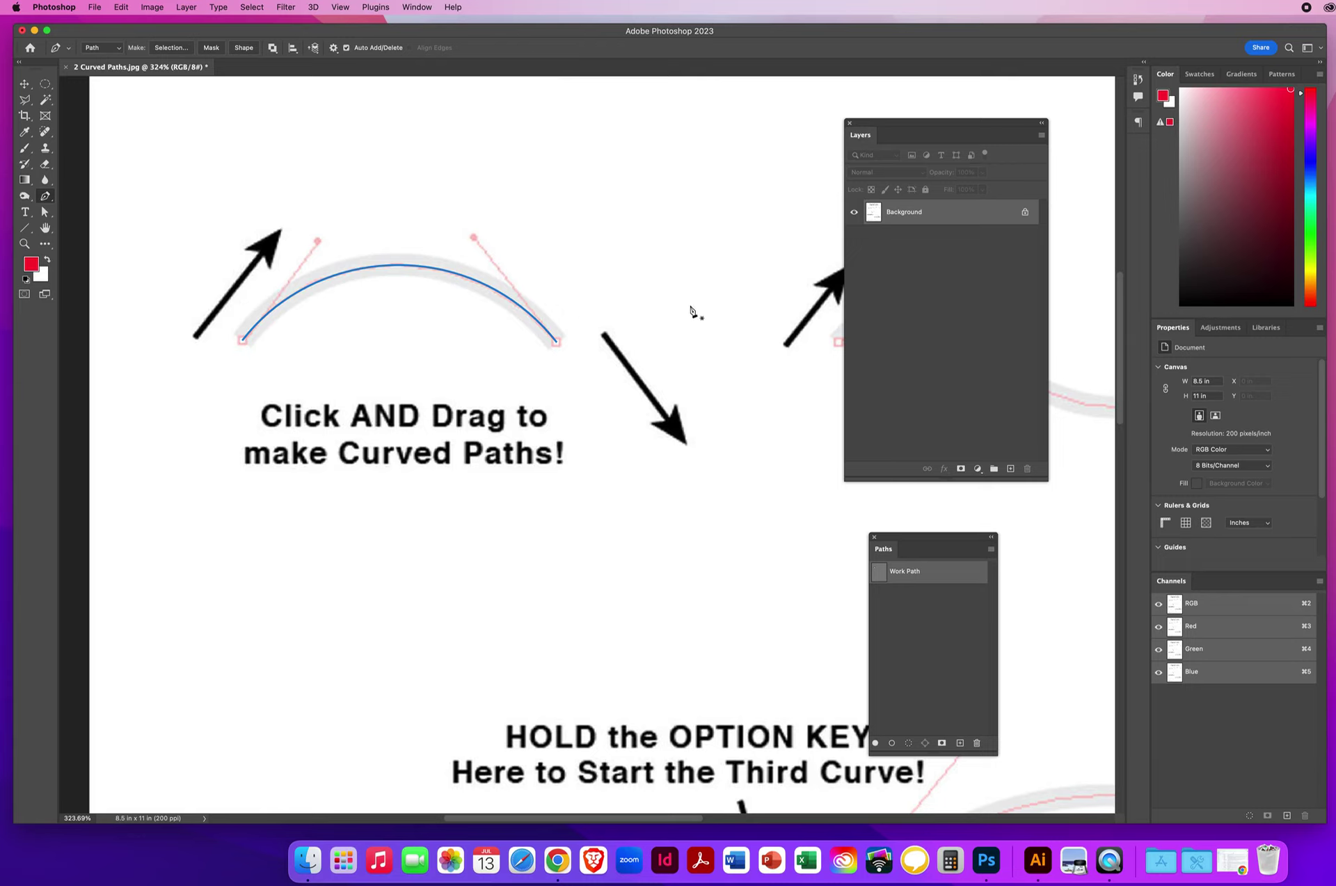
Step: Pan to the wavy second curve, zoom out to about 202%, and reselect the Pen tool
mouse_move(782, 304)
left_mouse_down()
mouse_move(244, 319)
mouse_move(127, 339)
left_mouse_up()
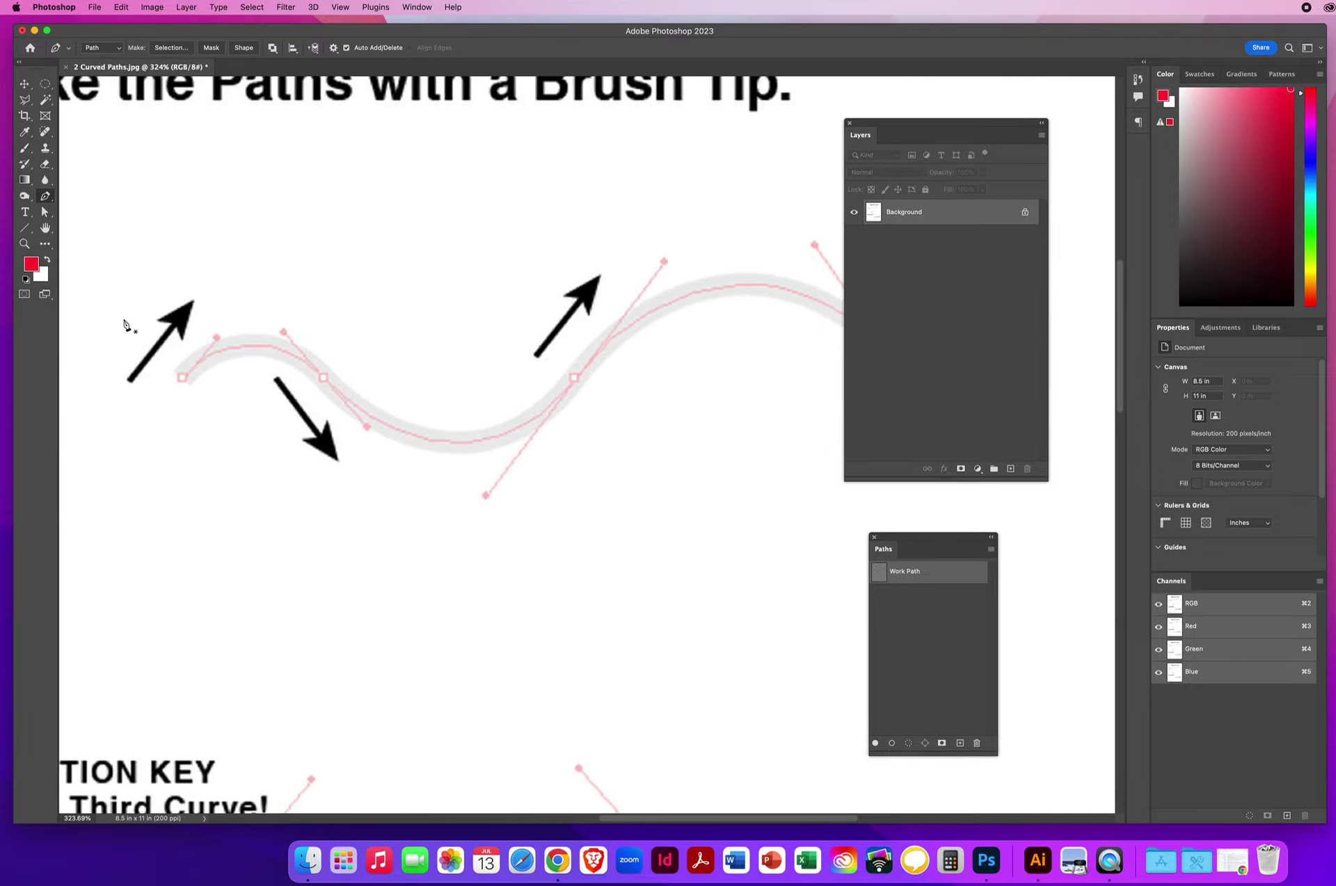
left_click(25, 244)
scroll(584, 369, "down", 5)
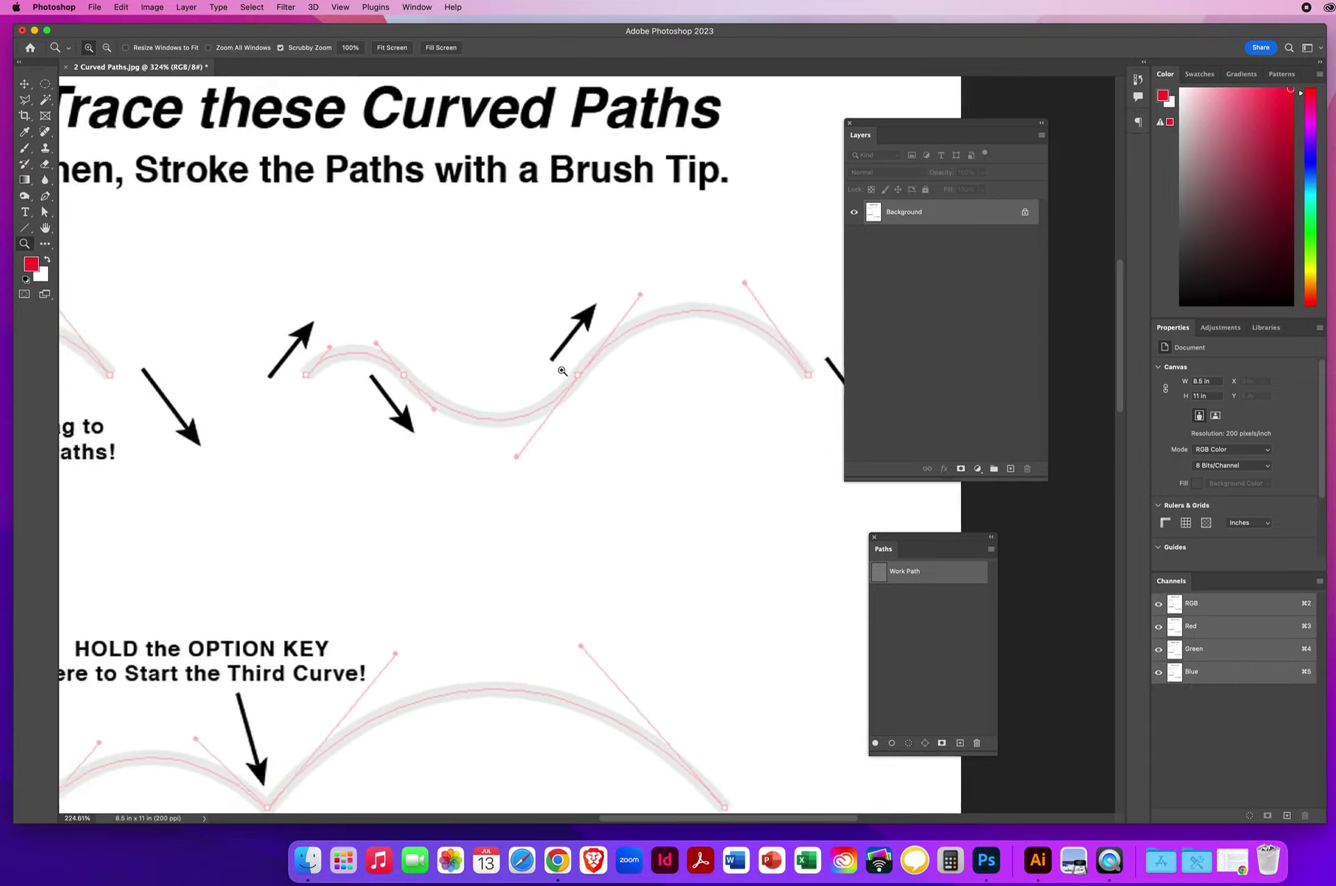
scroll(453, 445, "right", 1)
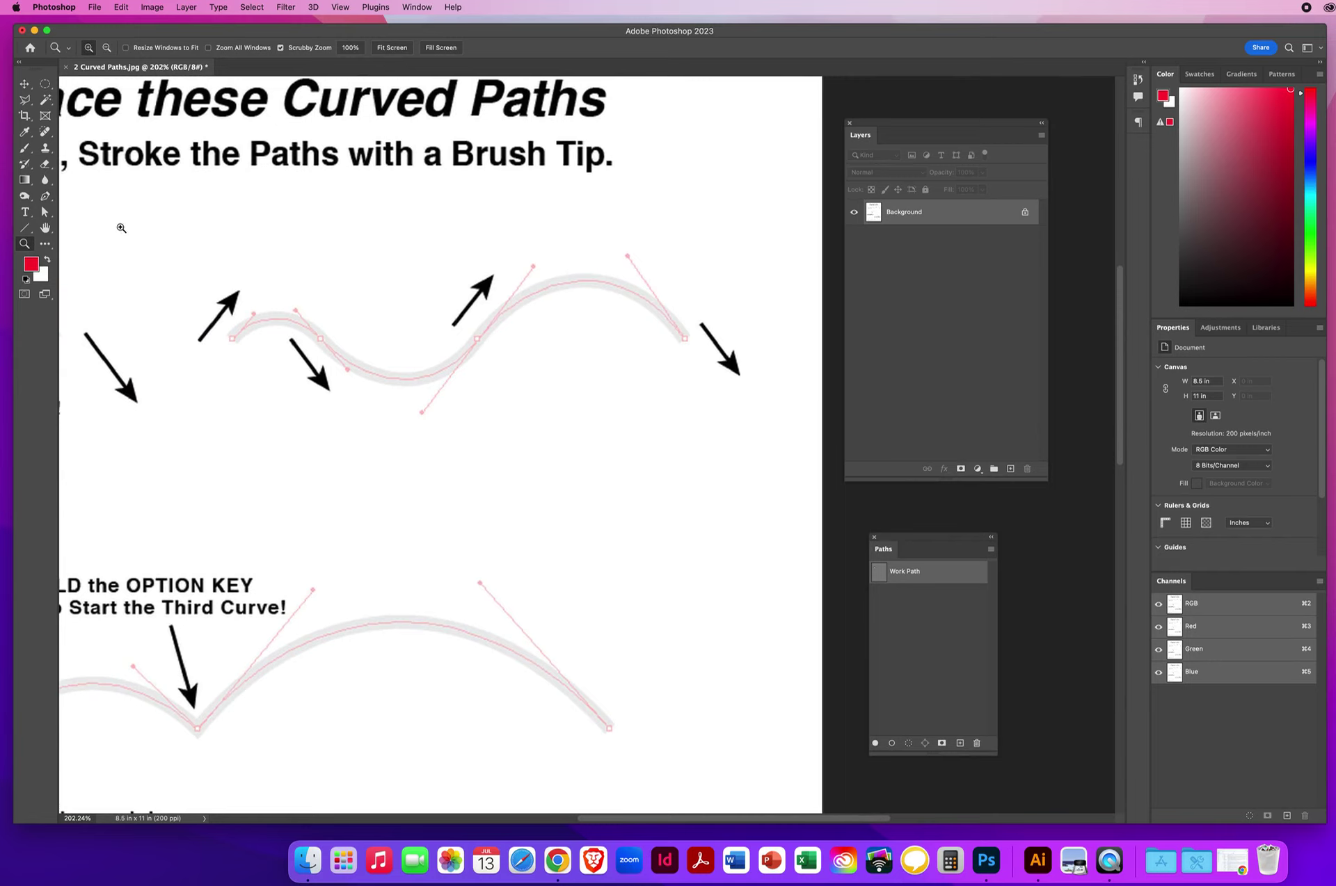
left_click(45, 198)
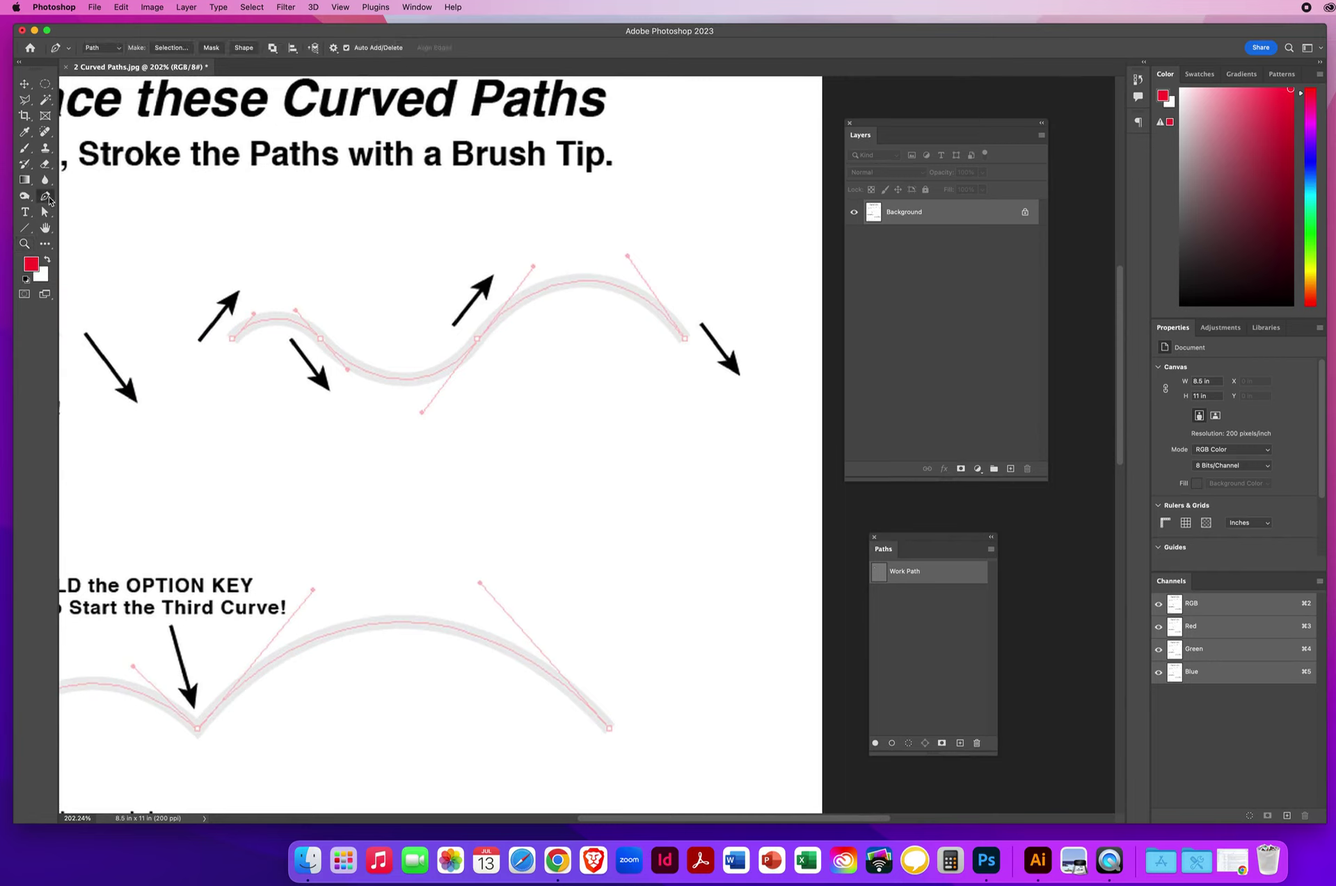
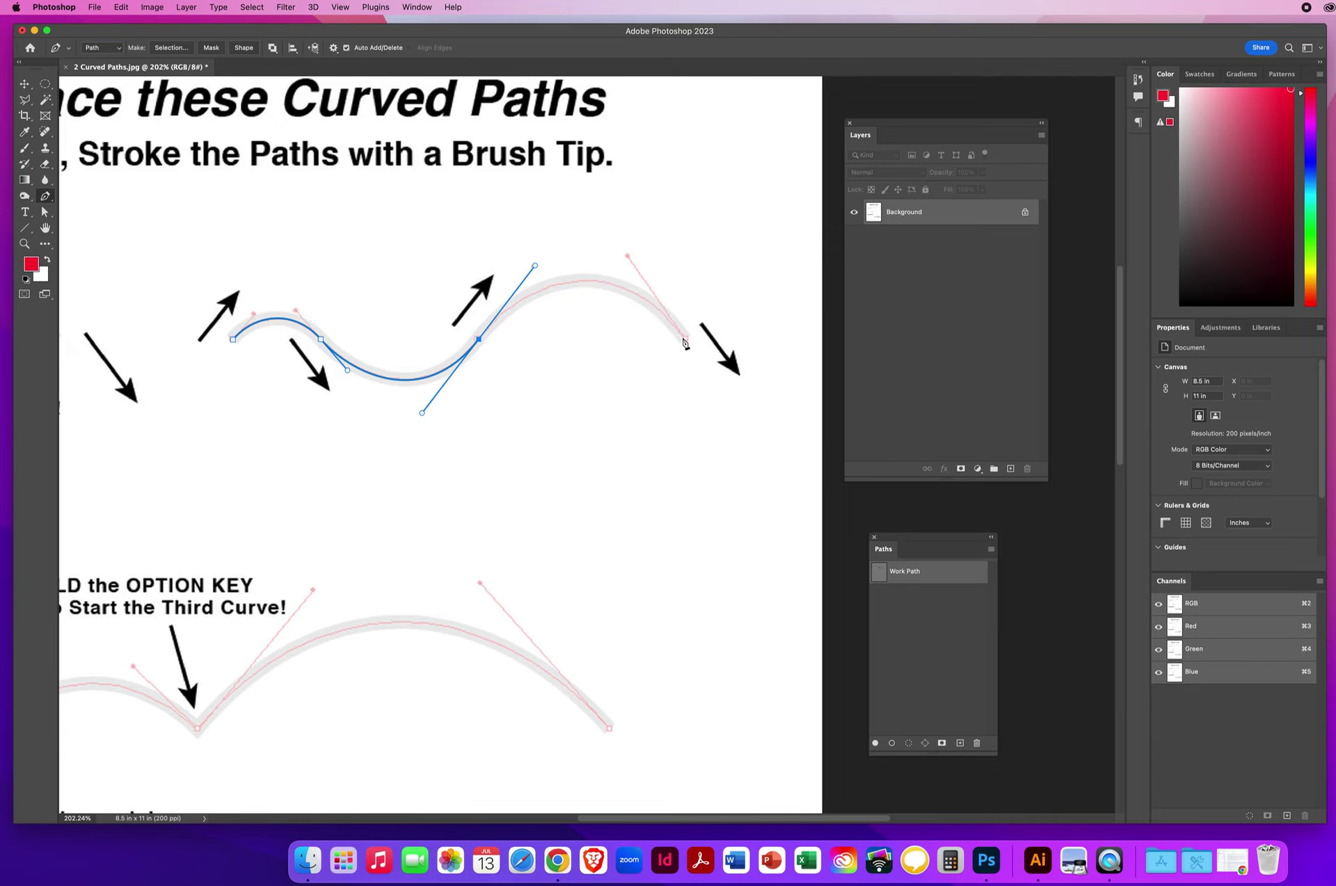
Step: End the wavy path with a curved final anchor at the guide's right end, then pan to the three-arch template
left_click(685, 342)
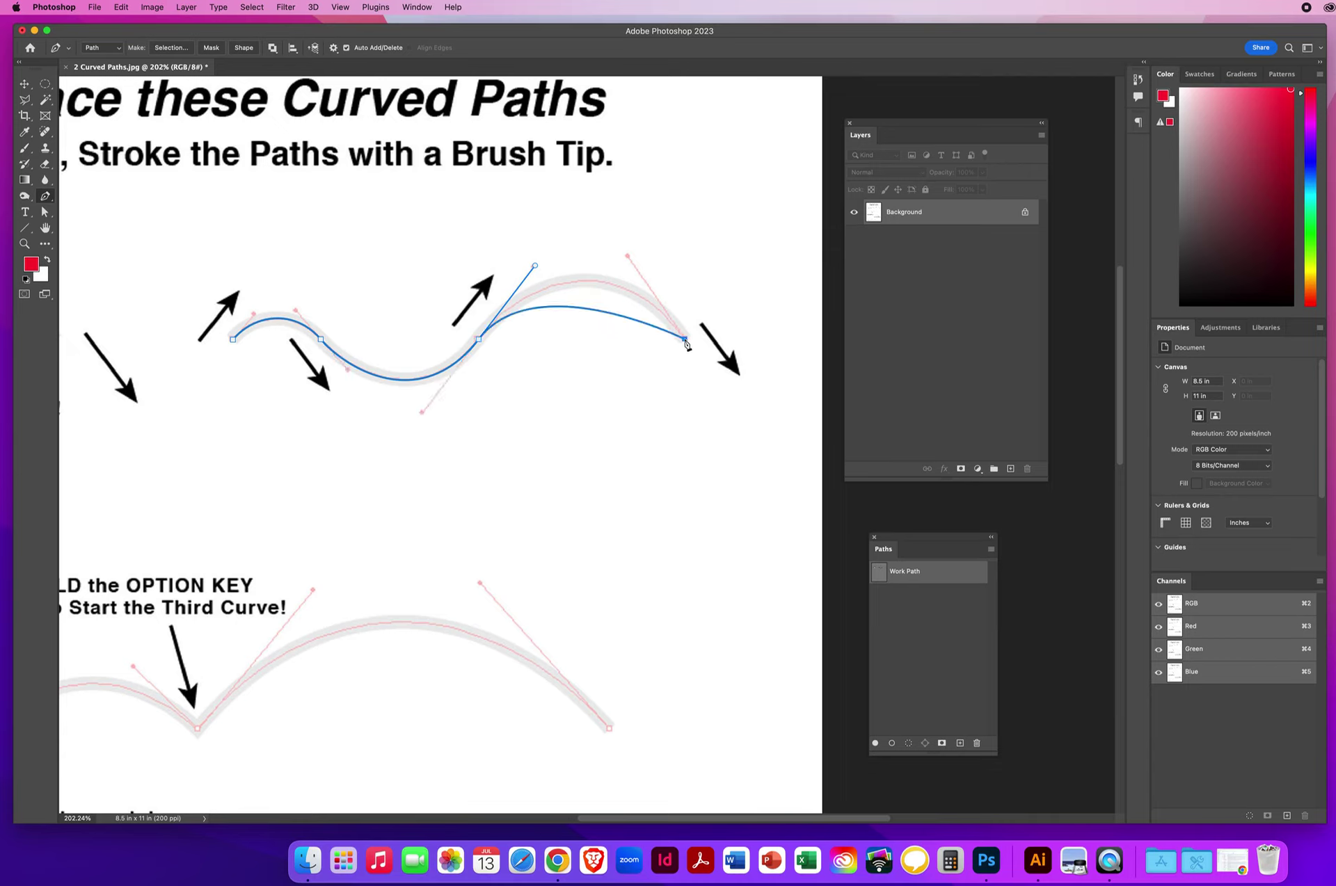
left_click_drag(687, 345, 740, 421)
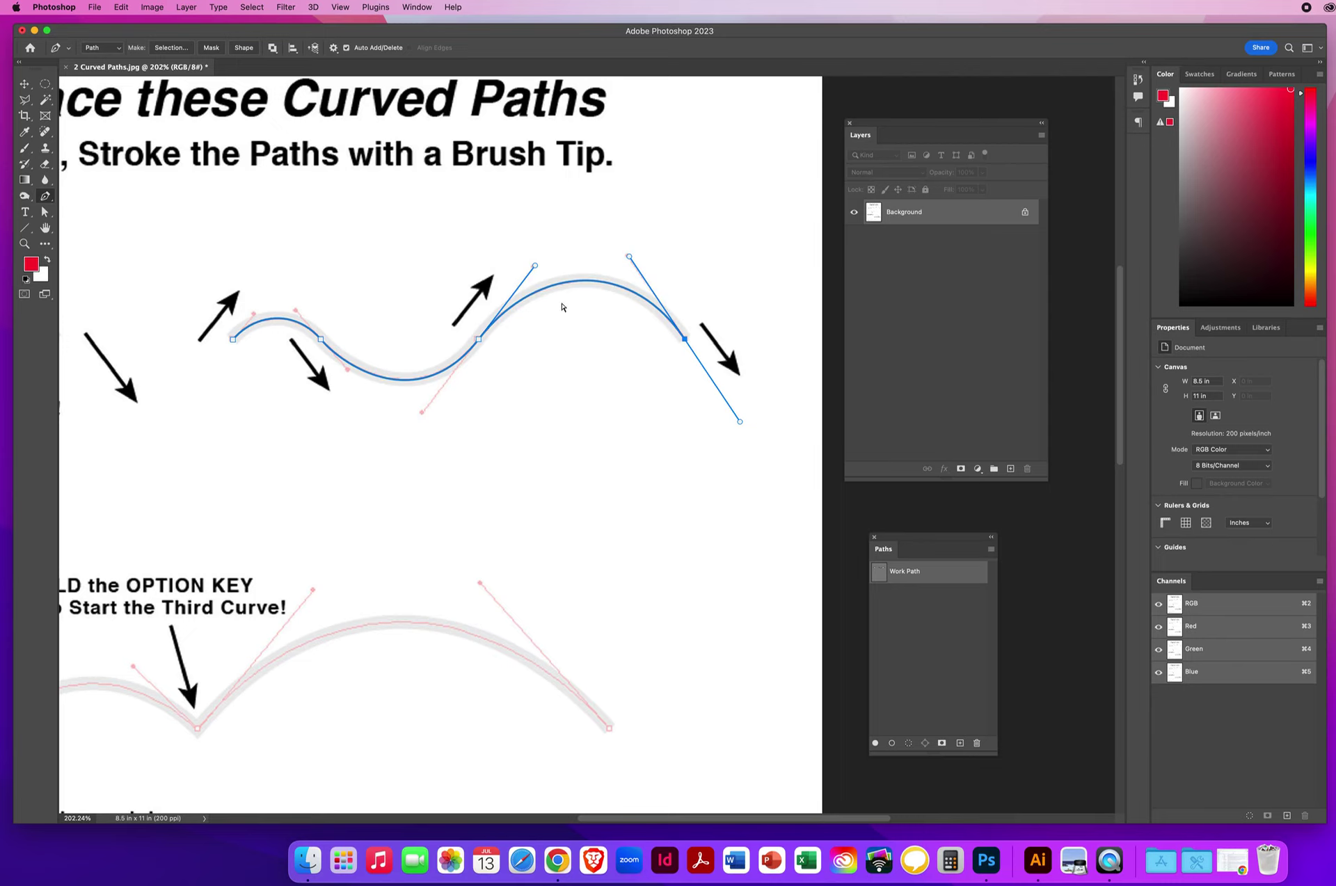
left_click(570, 334, "super")
left_click_drag(210, 565, 391, 250)
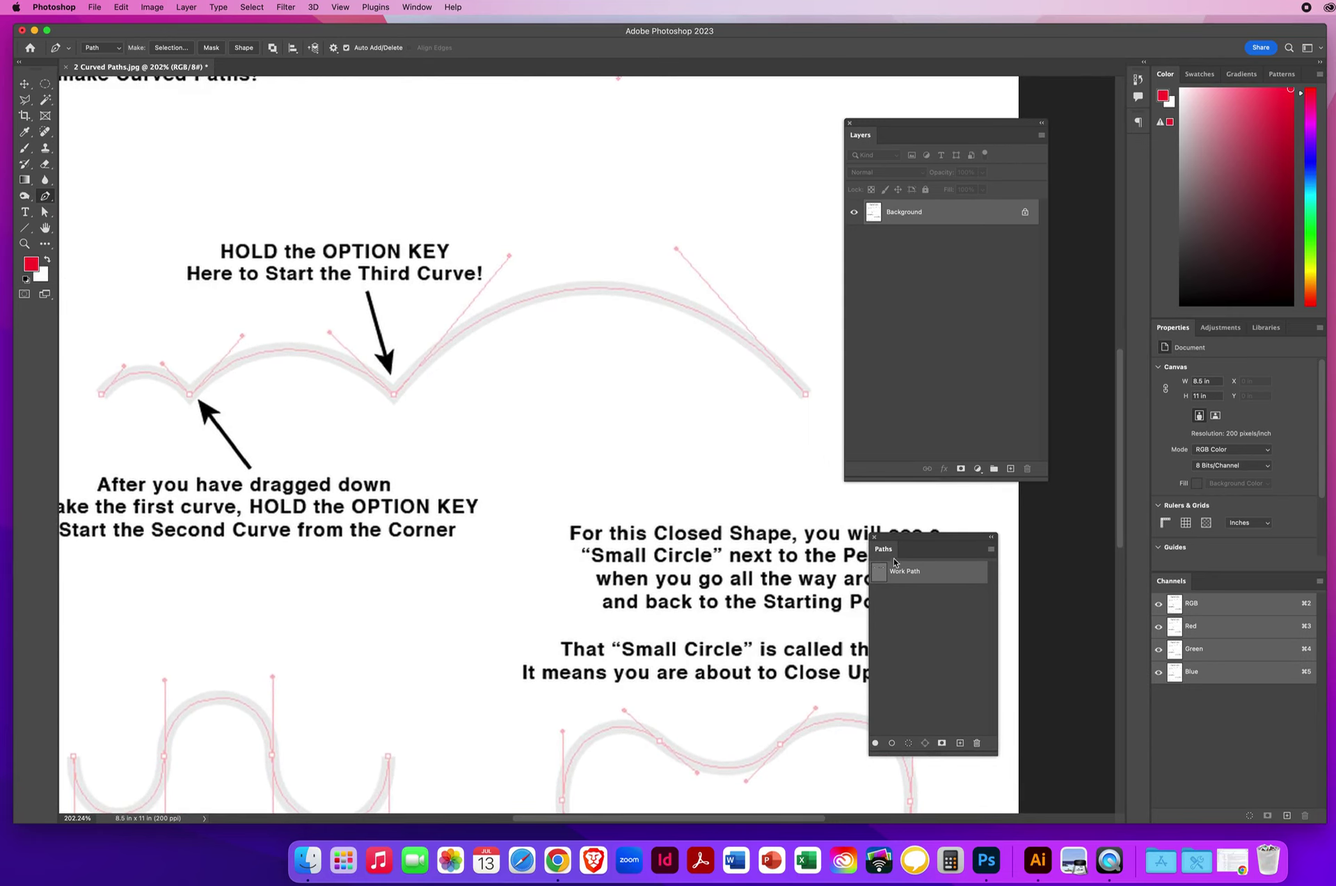
Step: Start a new pen path at the first arch's left end and anchor it at the corner
left_click_drag(895, 562, 989, 516)
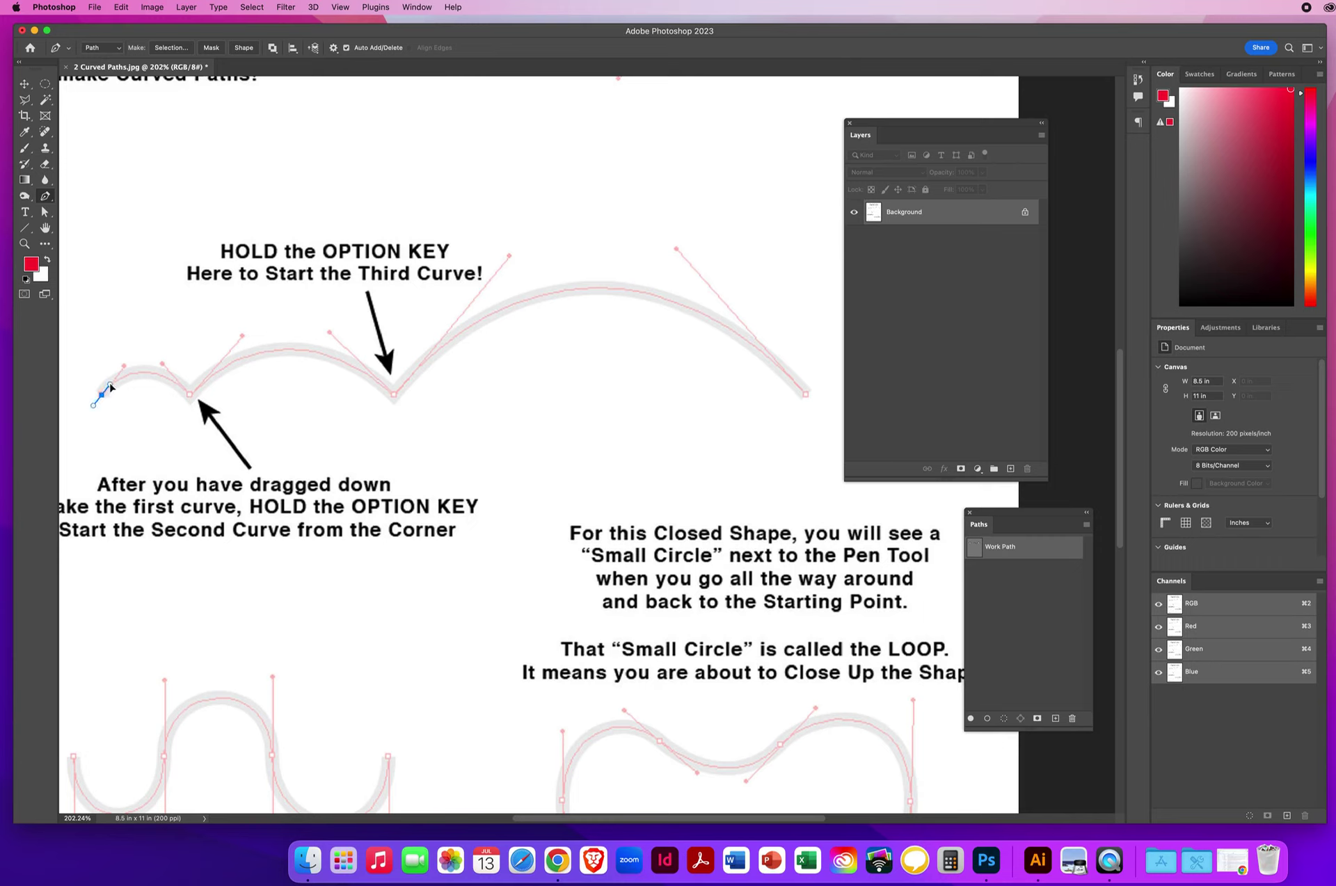
left_click_drag(110, 387, 123, 370)
left_click_drag(189, 396, 216, 428)
Step: Undo the long handles dragged out of the first arch's corner anchor with Edit > Undo
left_click_drag(191, 400, 242, 329)
left_click(124, 7)
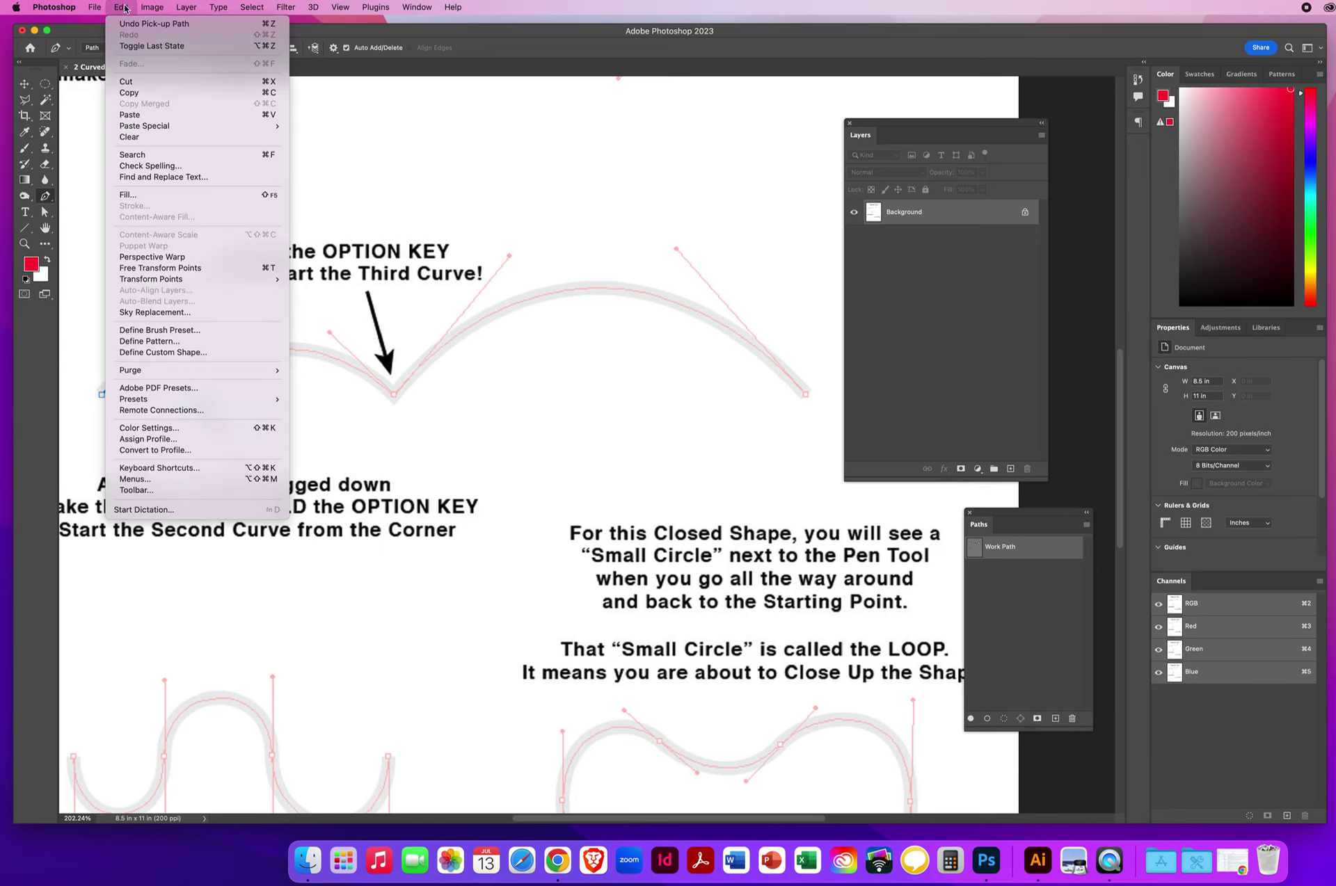
left_click(129, 25)
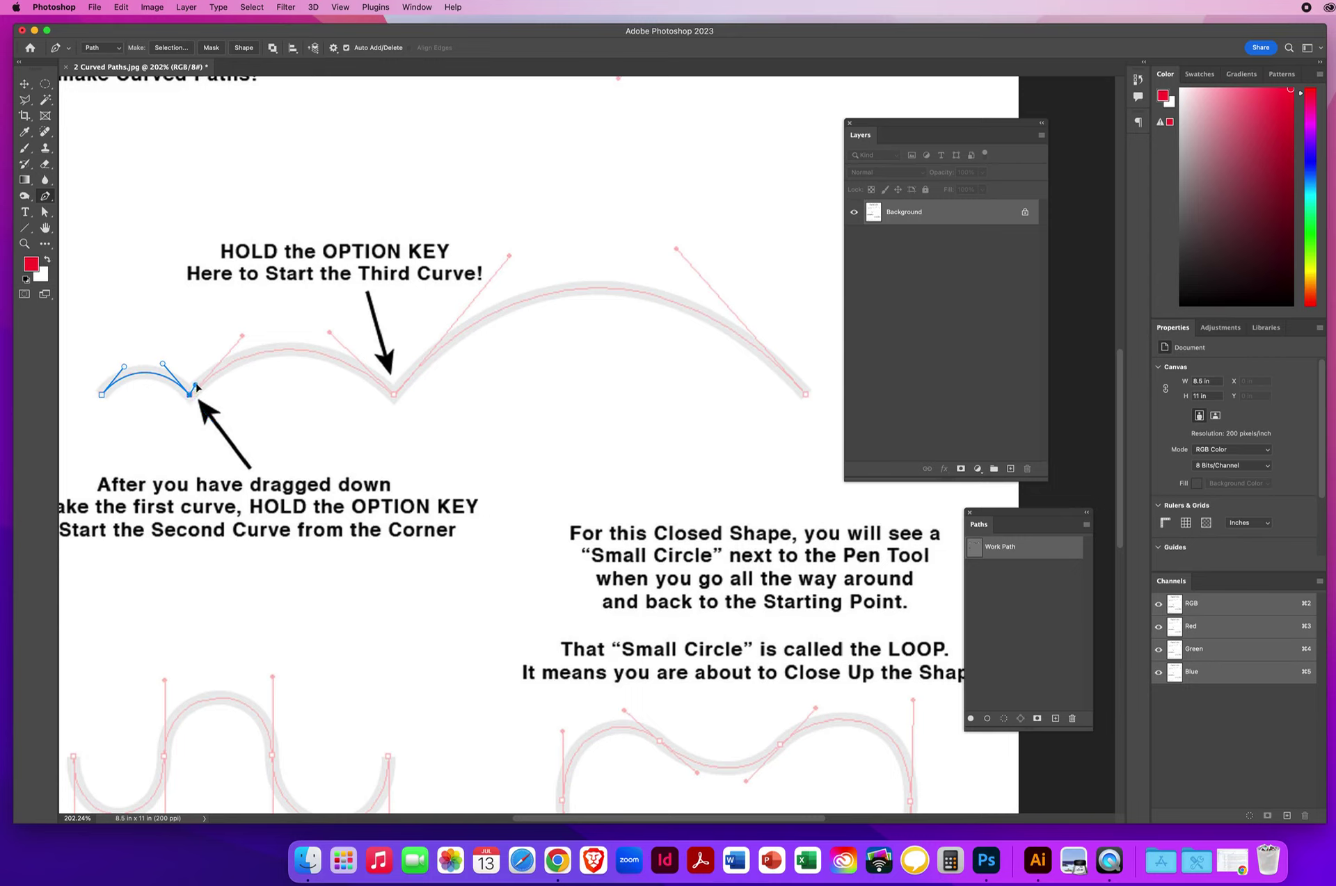
Step: Make the first corner sharp and trace the second arch to its right corner
left_click(190, 394, "alt")
left_click_drag(198, 393, 244, 340)
left_click_drag(395, 396, 460, 460)
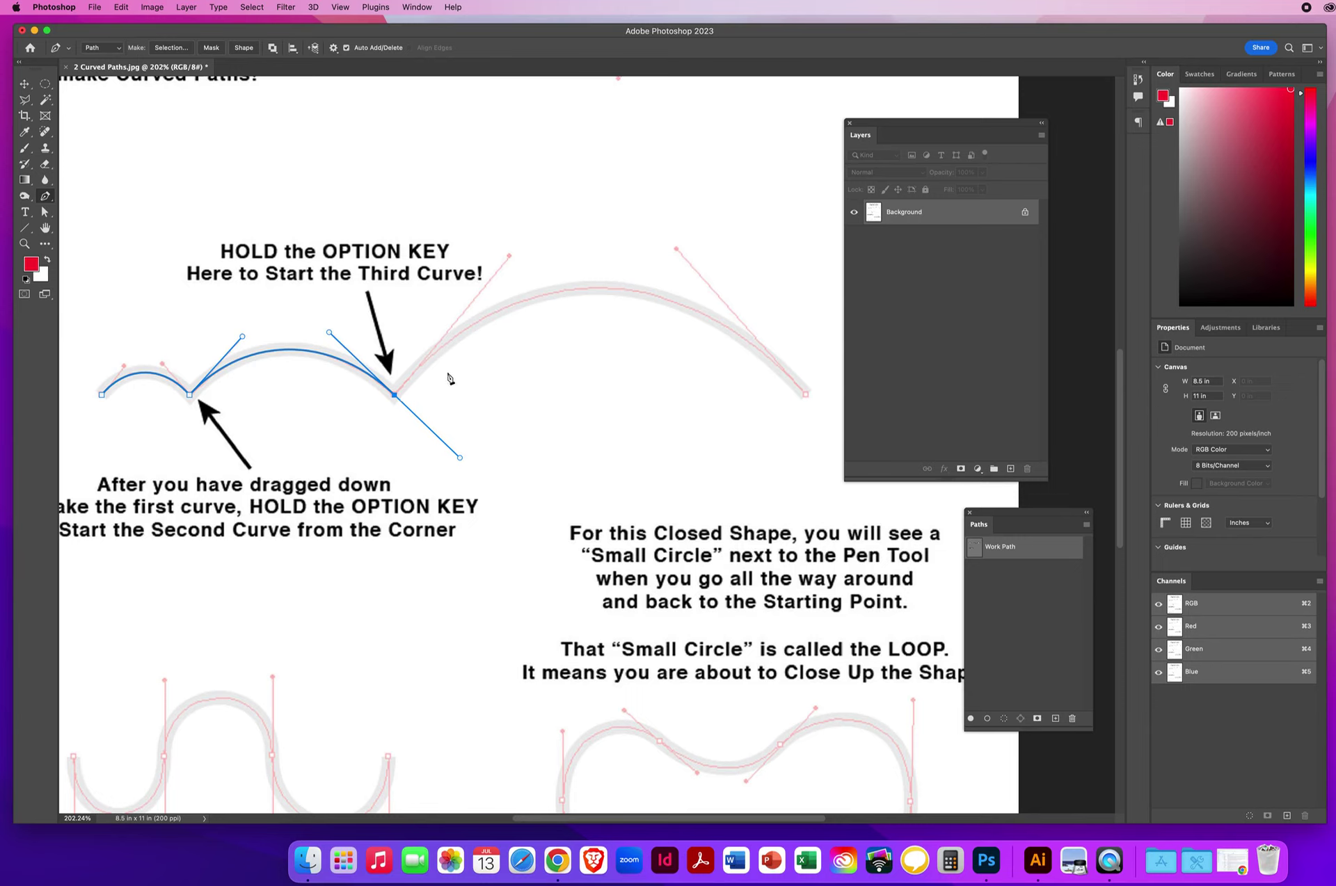
Step: Sharpen the second corner, trace the third arch to its end, and deselect the path
left_click(396, 396, "alt")
left_click_drag(419, 373, 512, 259)
scroll(575, 356, "right", 6)
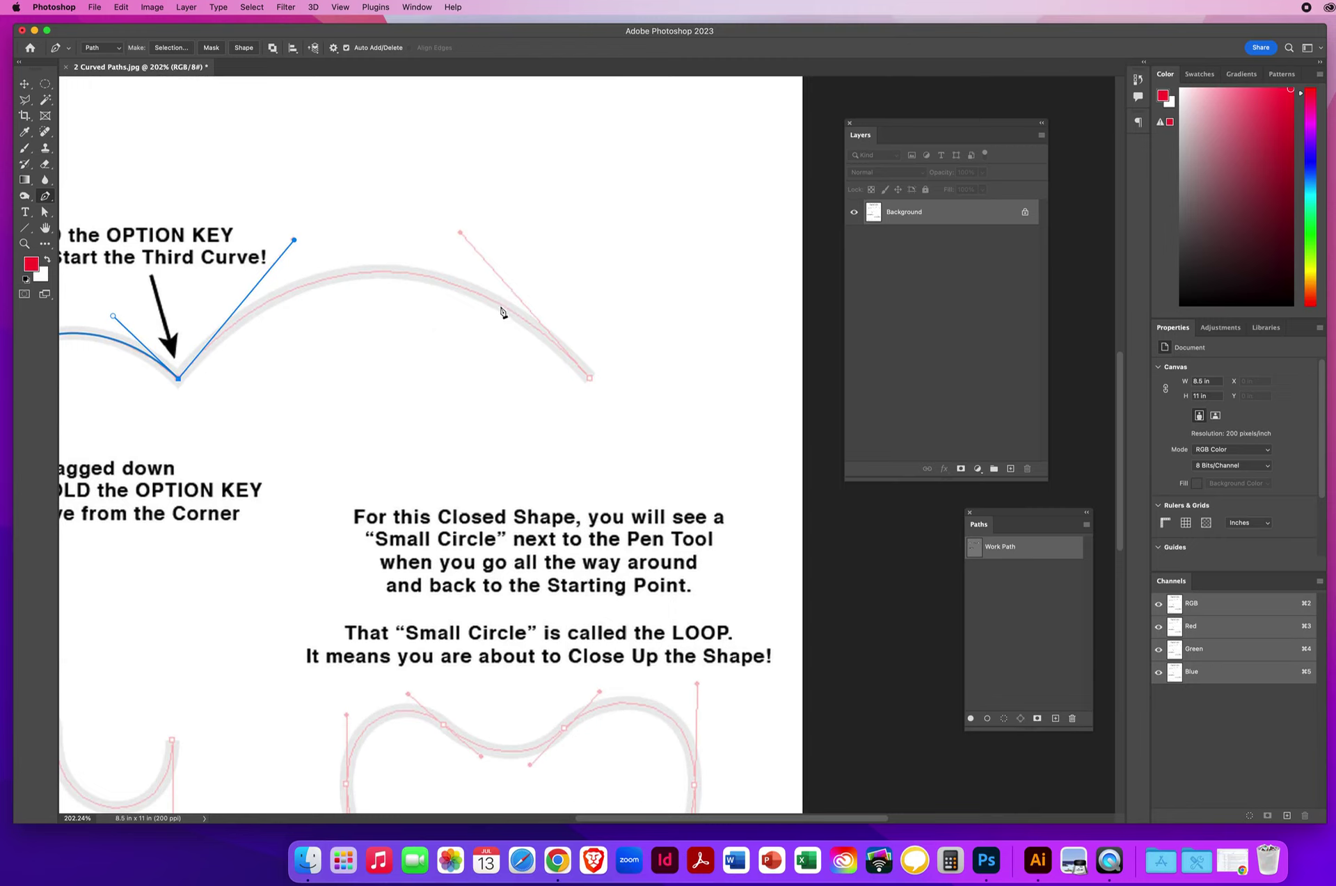
left_click(590, 380)
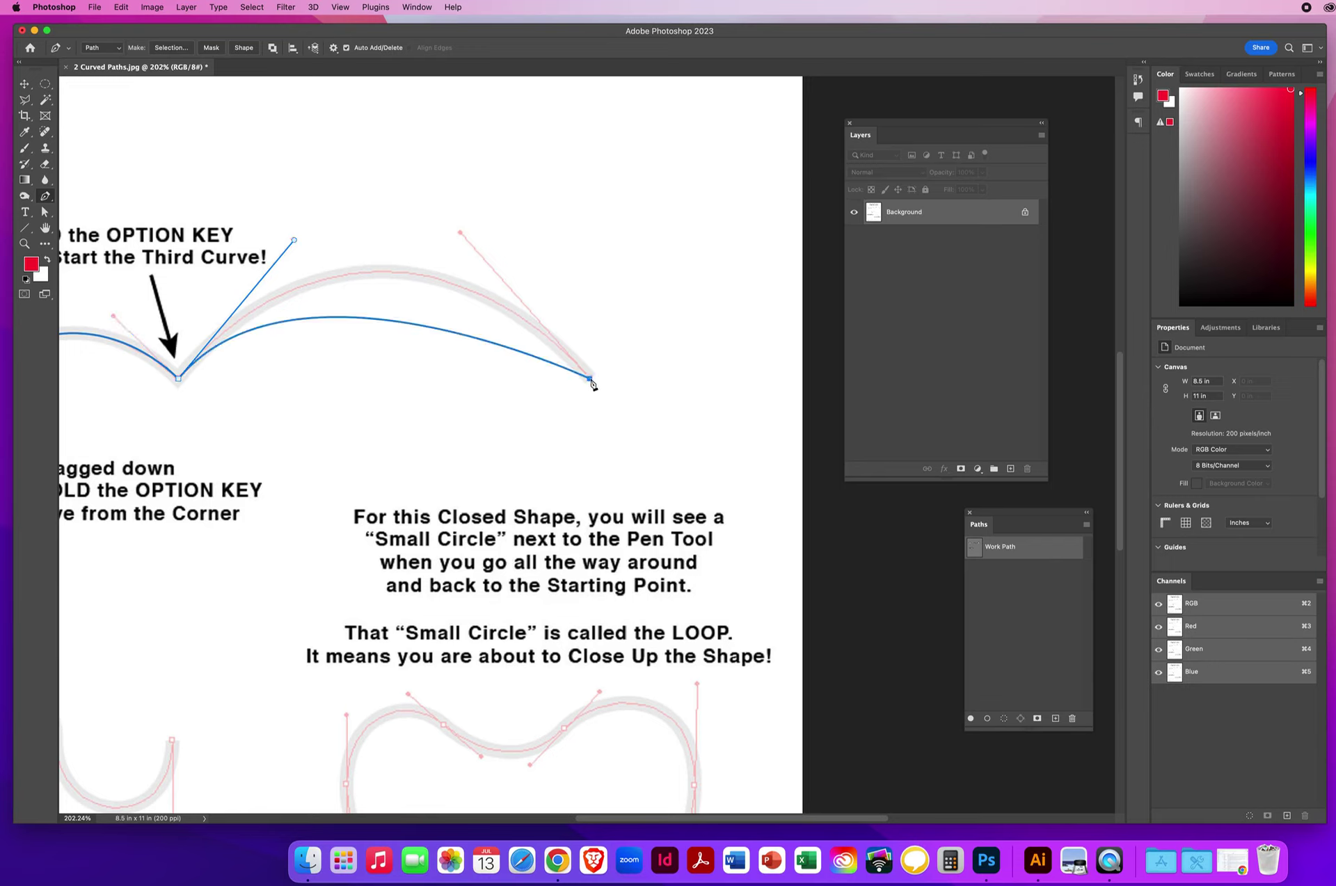
left_click_drag(592, 385, 718, 524)
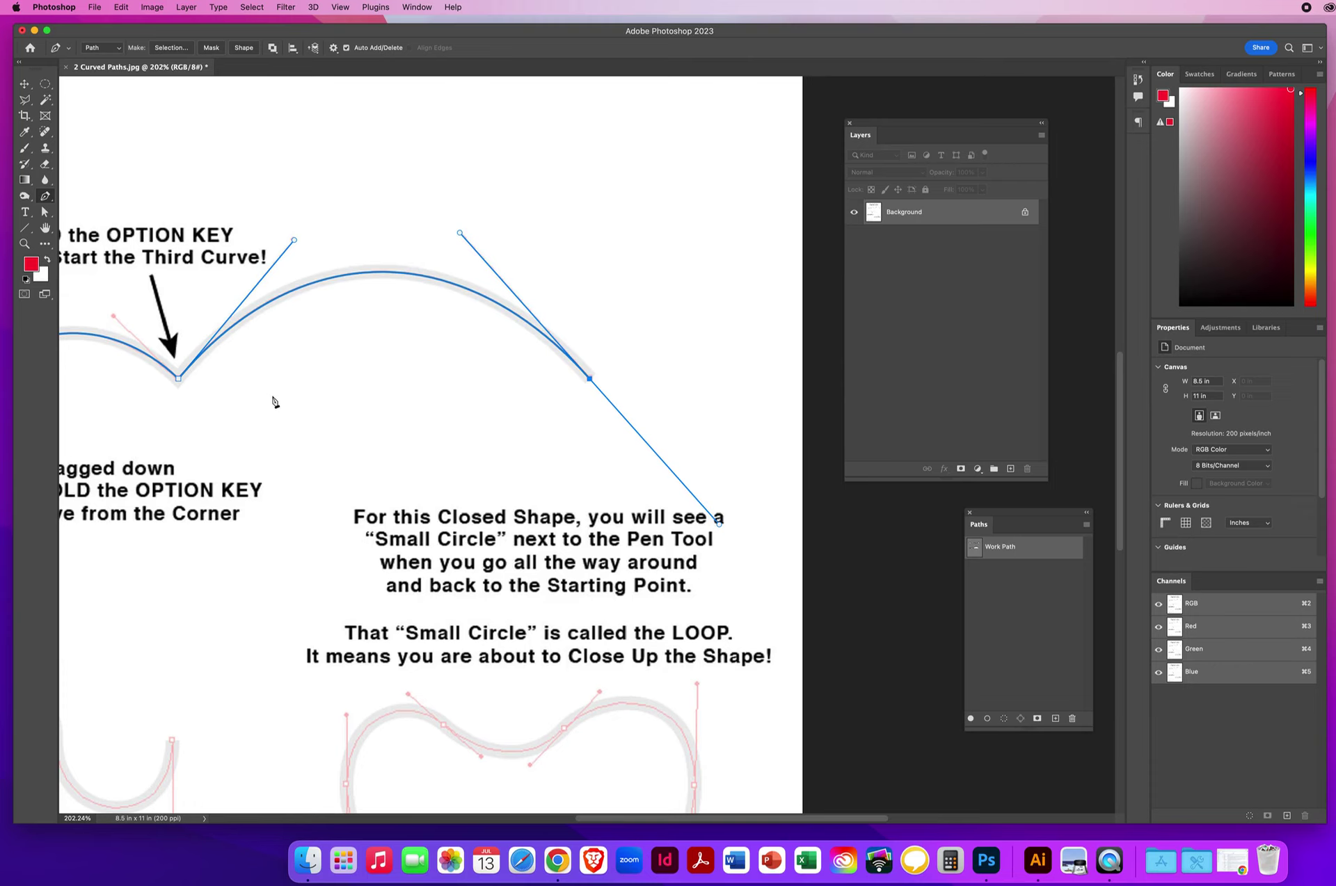
left_click_drag(224, 421, 363, 363)
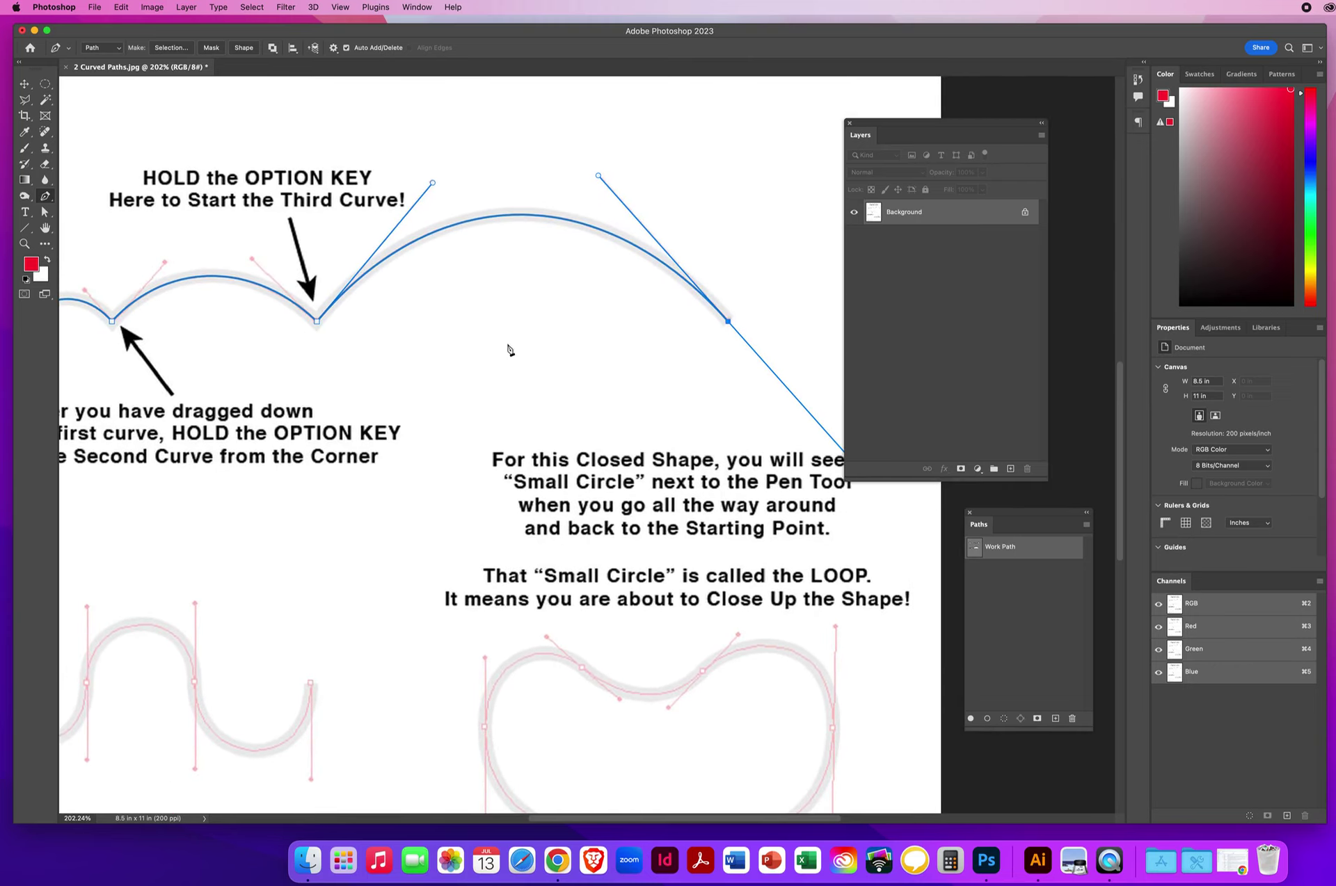
left_click(487, 304, "super")
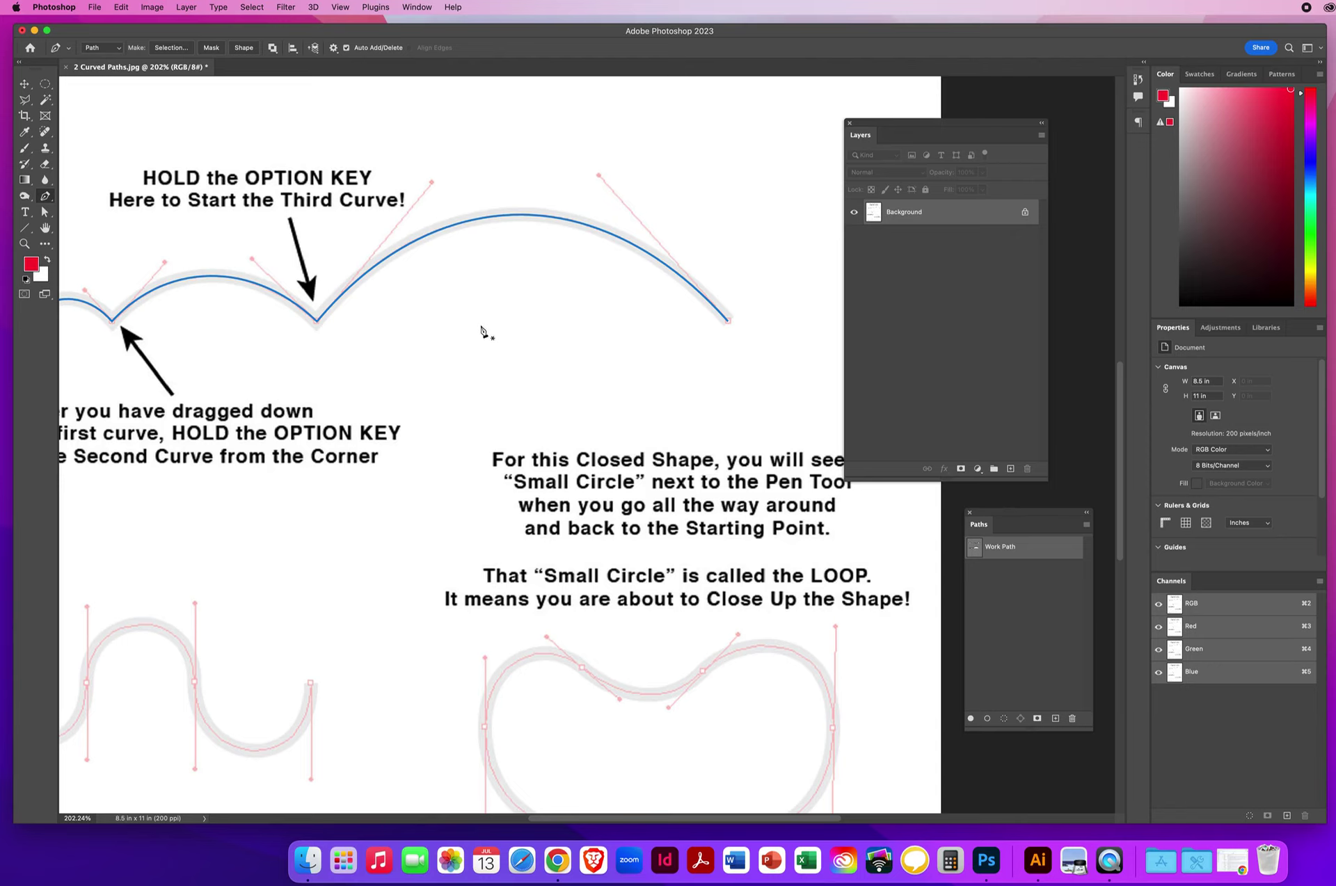
Step: Trace the up-and-down wave with vertical-handle anchors at each guide point and finish the path
left_click_drag(235, 589, 470, 271)
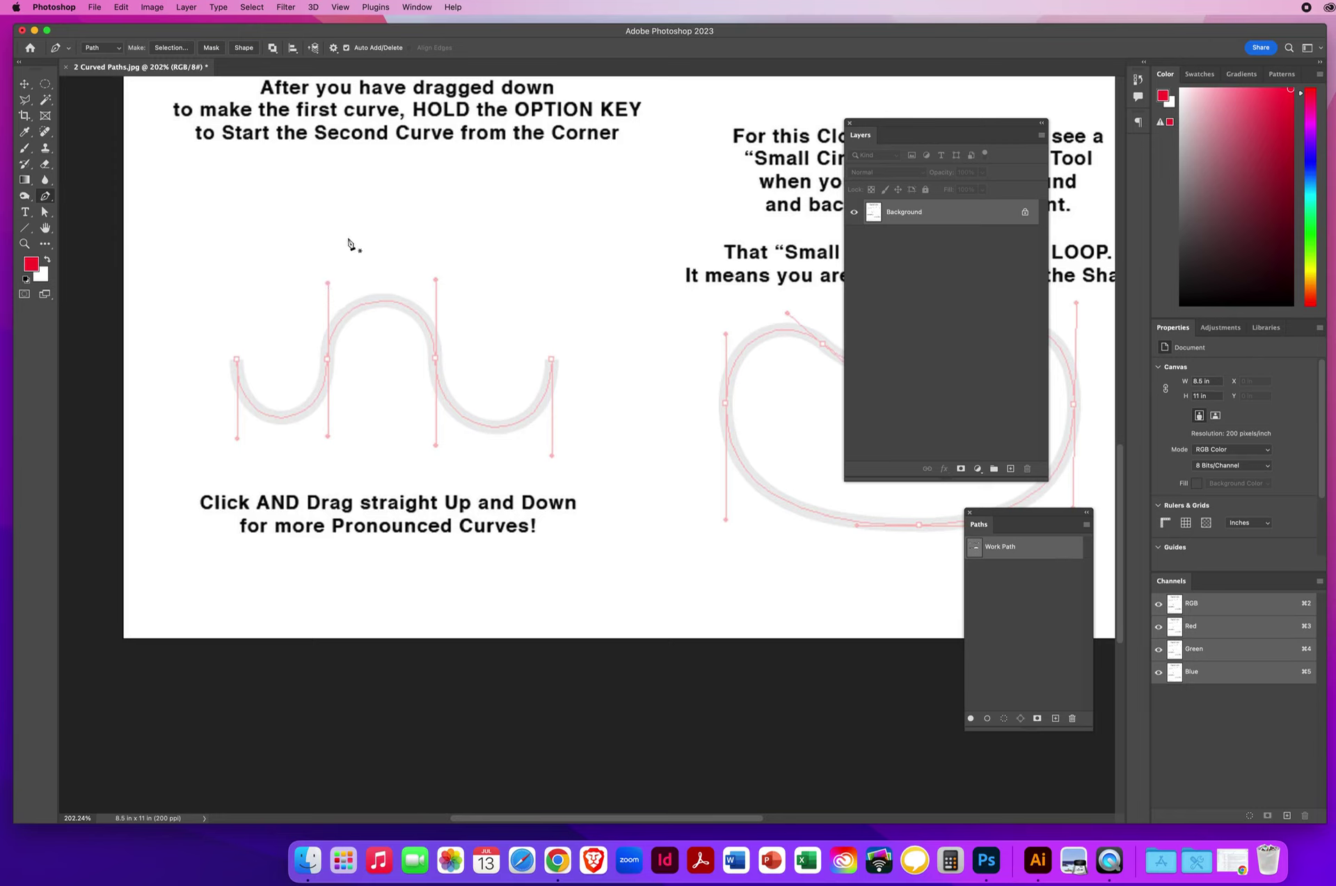
left_click_drag(237, 360, 238, 443)
left_click_drag(327, 361, 329, 285)
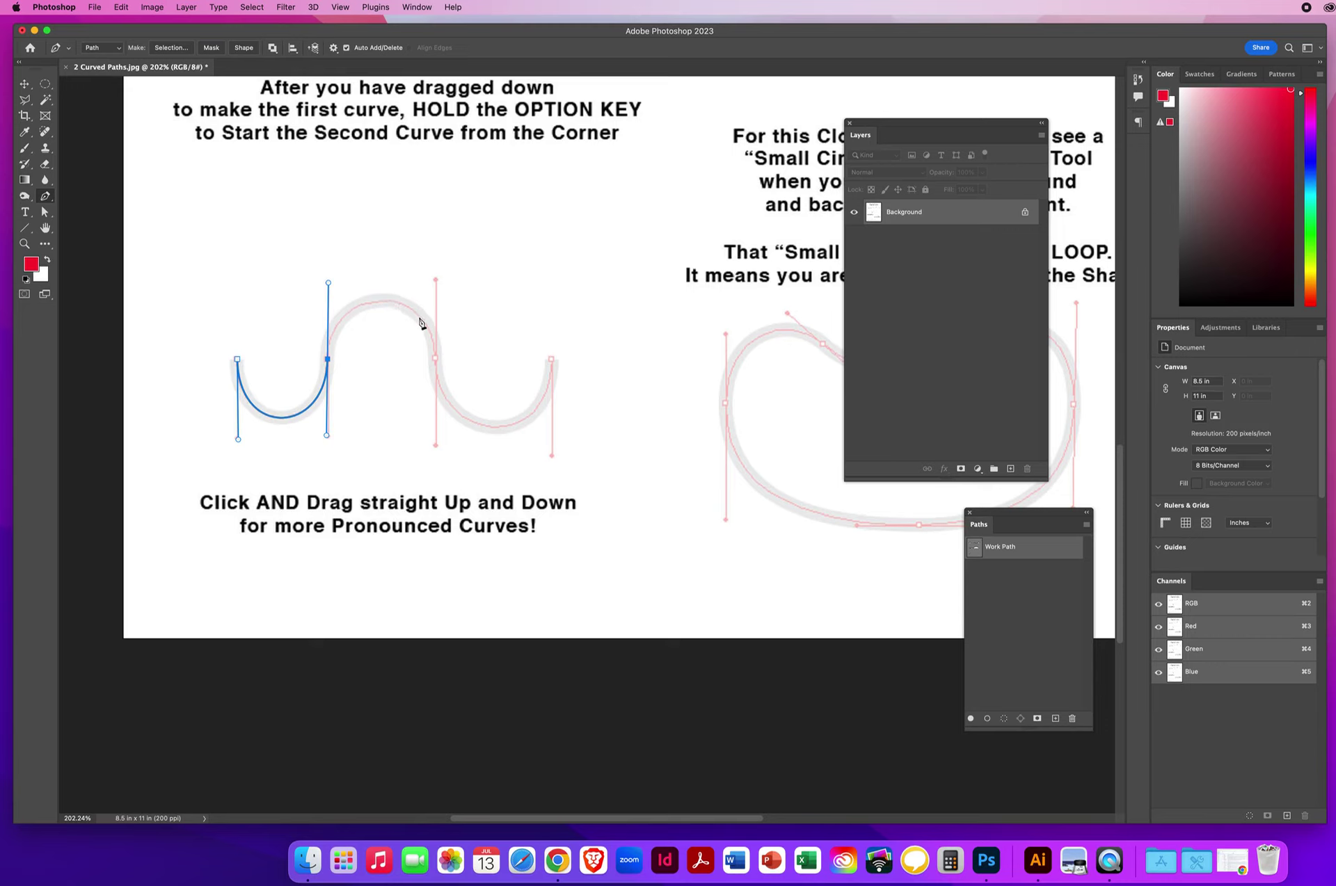
left_click_drag(437, 361, 438, 441)
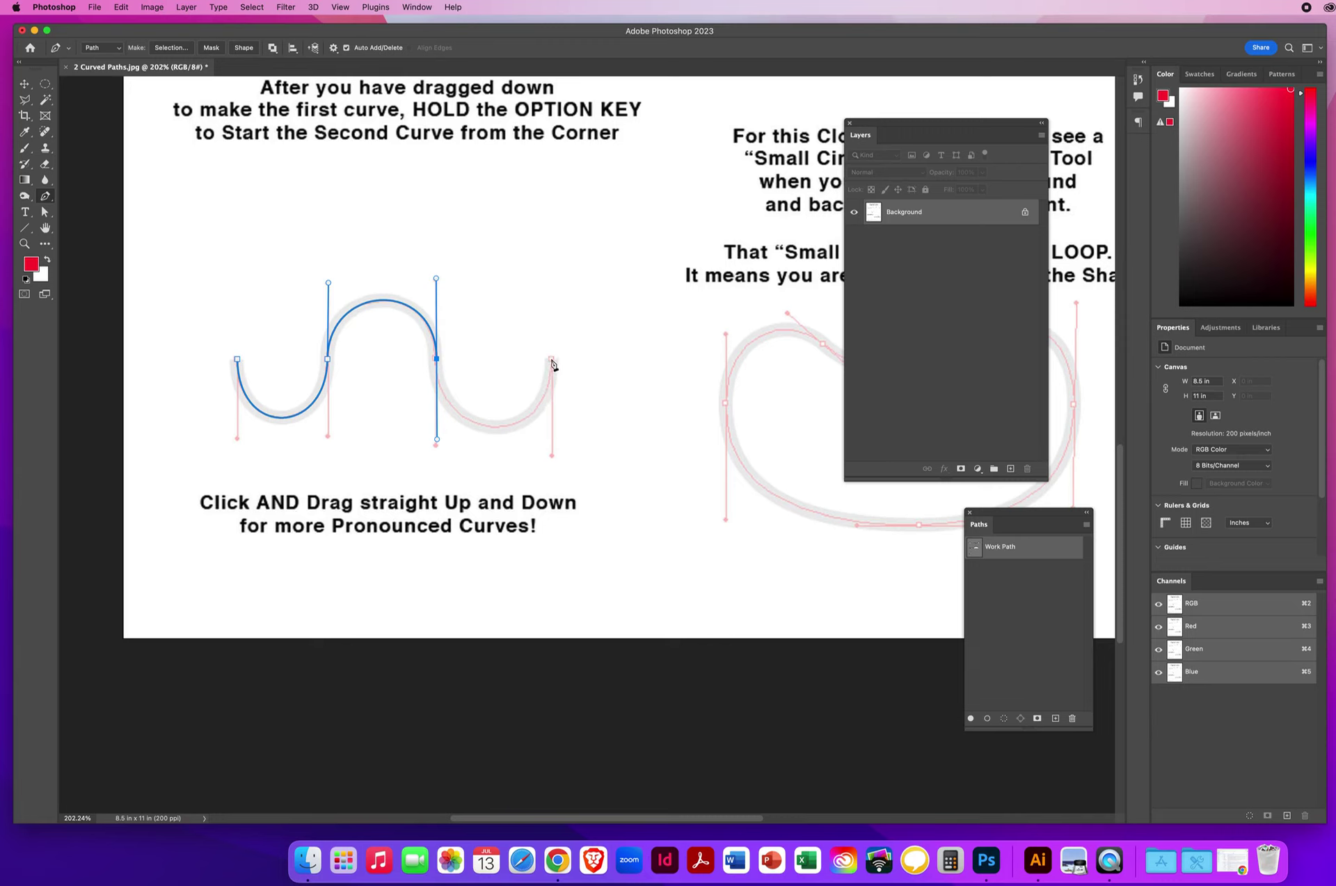
left_click_drag(552, 361, 553, 263)
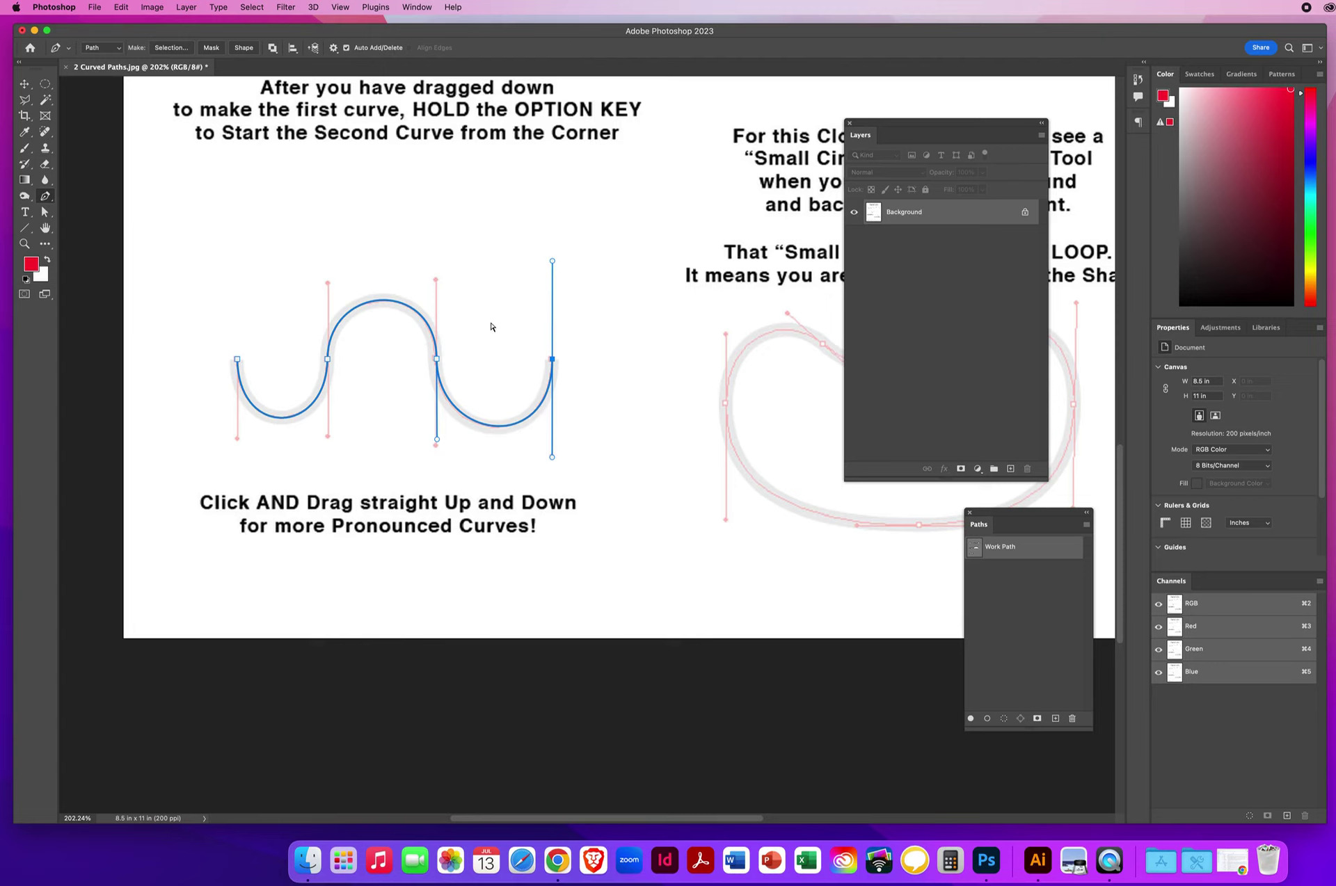
left_click_drag(437, 440, 437, 444)
key("Escape")
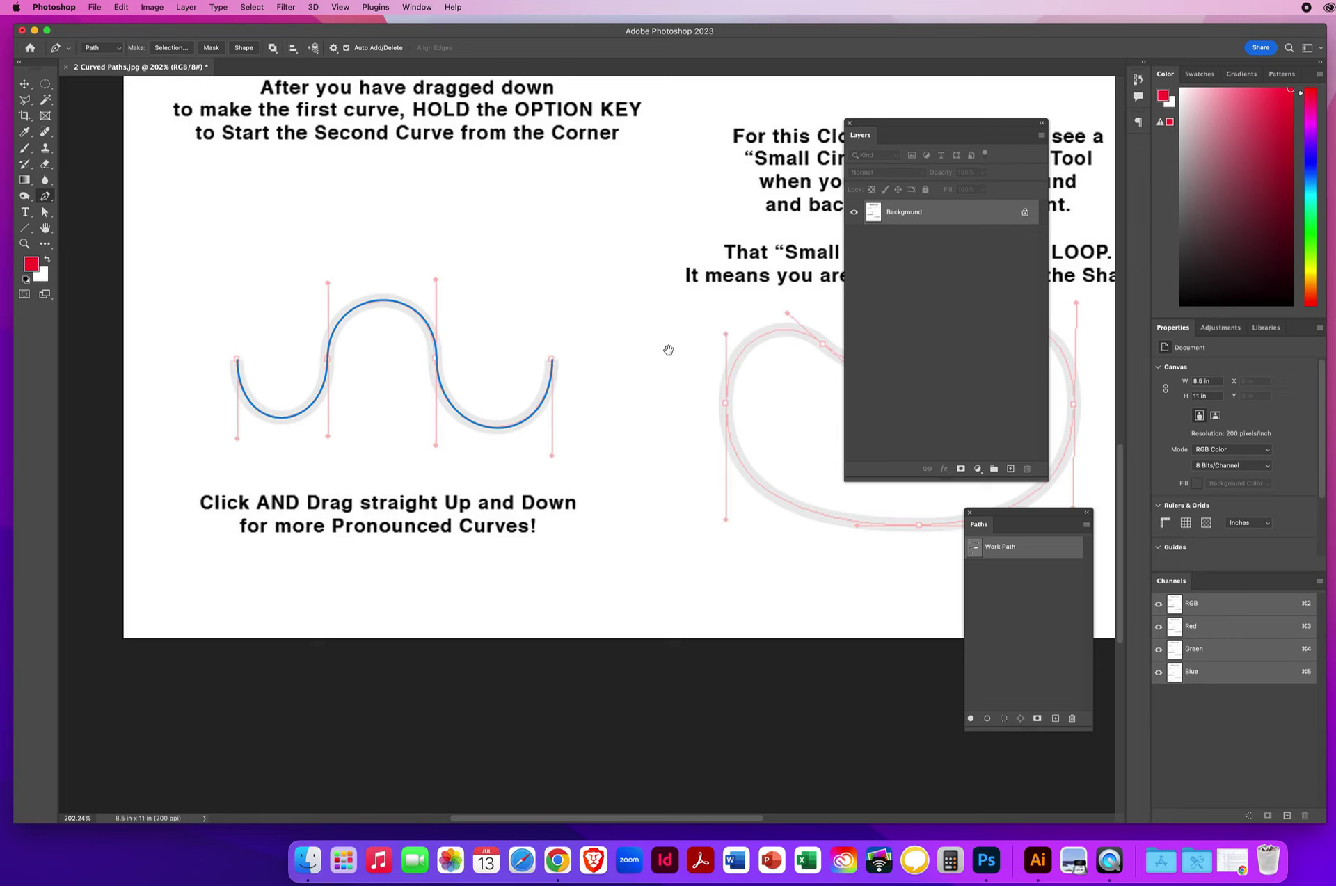
Step: Trace the bean shape's left side, both top bumps and rounded right side with Pen anchors
left_click_drag(703, 336, 237, 383)
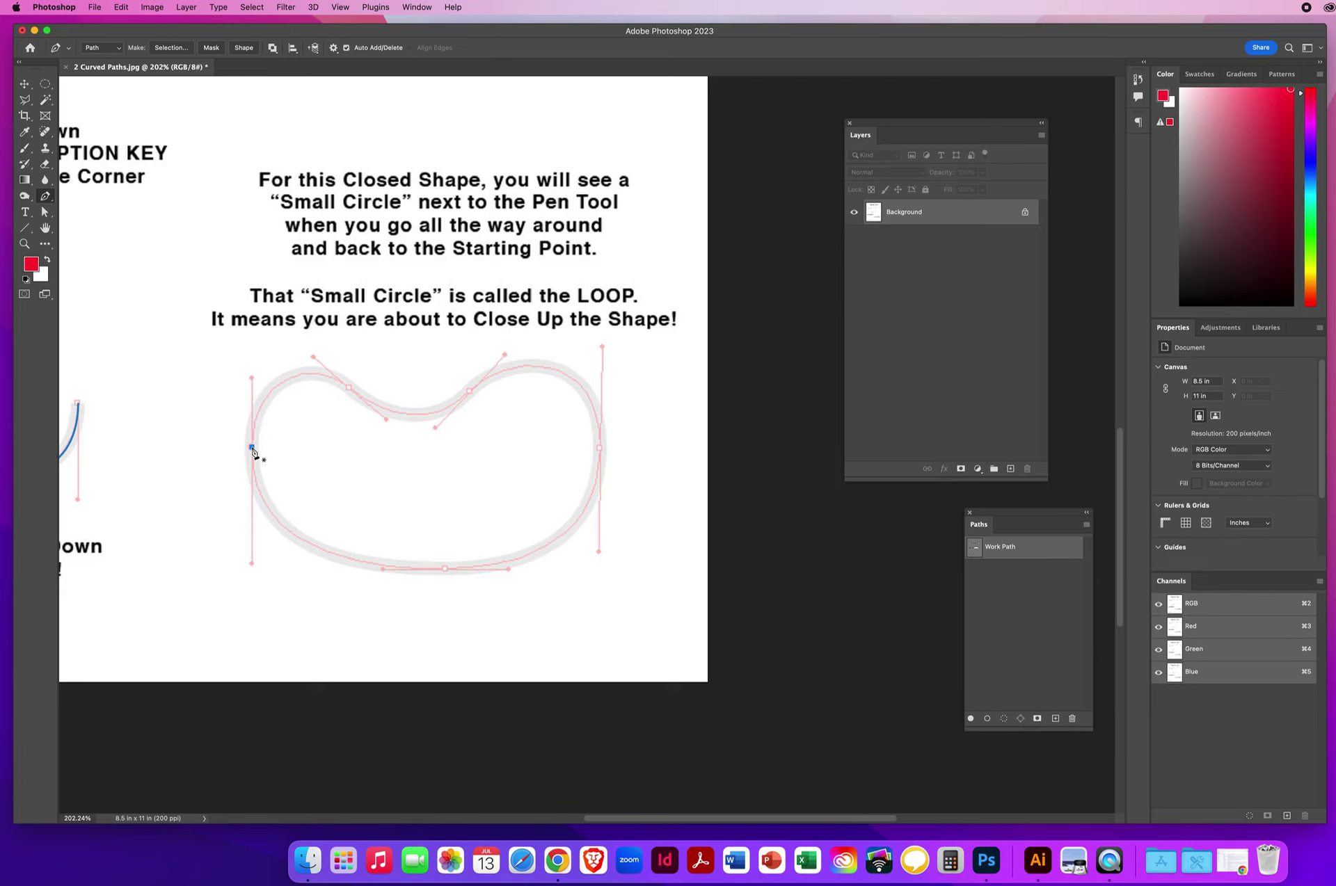
left_click_drag(251, 448, 253, 379)
left_click_drag(349, 387, 386, 421)
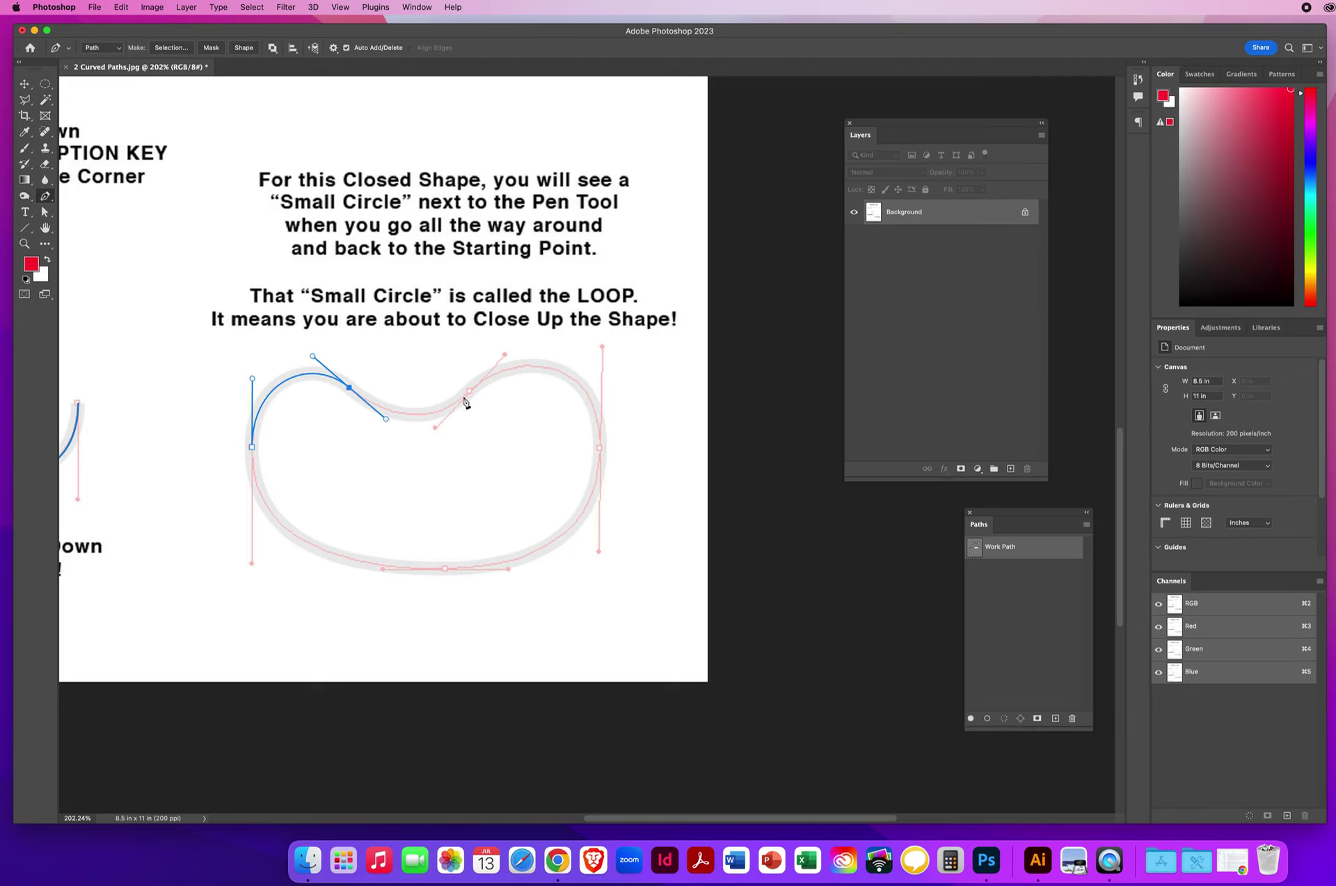
left_click_drag(470, 395, 506, 356)
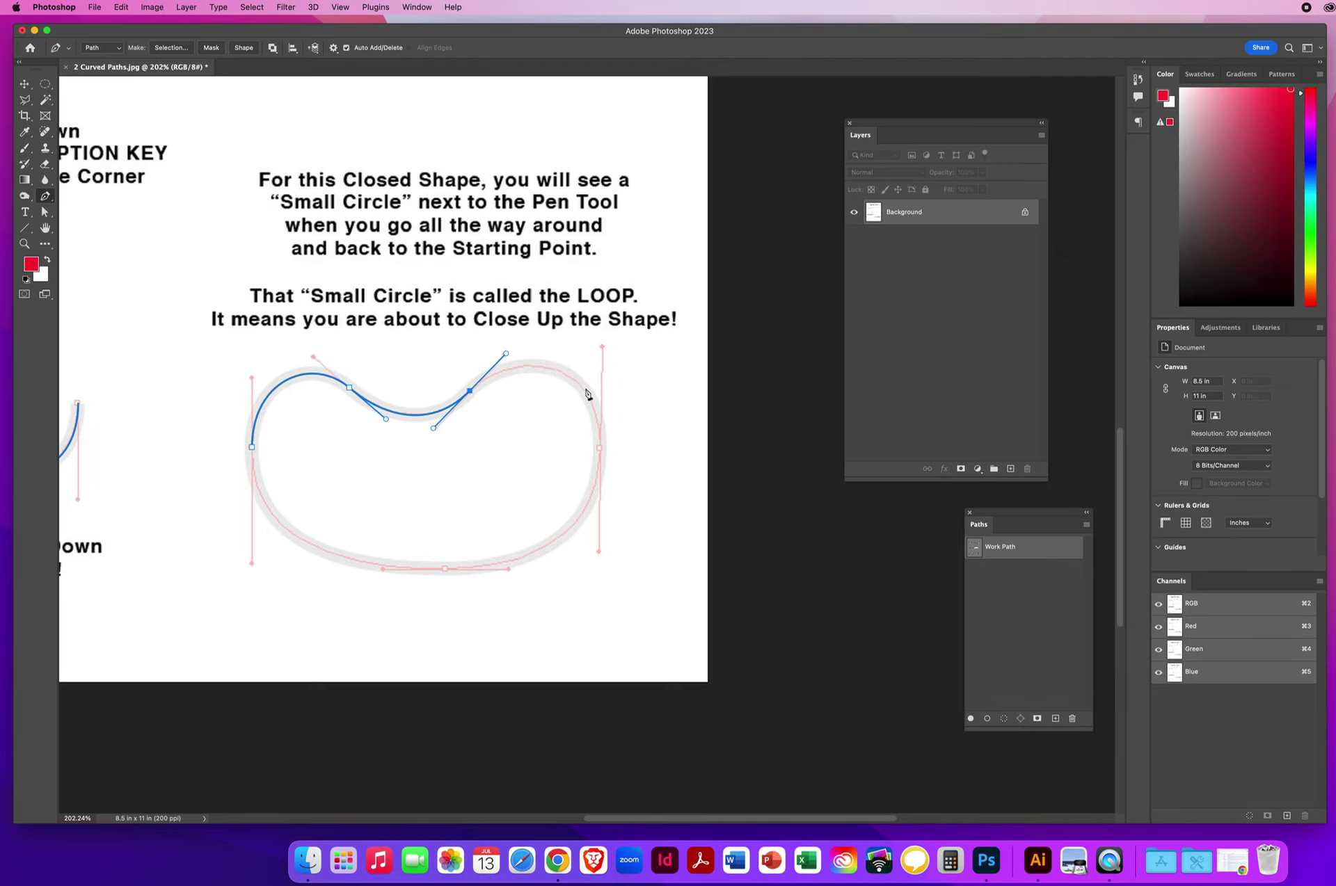
left_click(600, 450)
left_click_drag(602, 453, 601, 554)
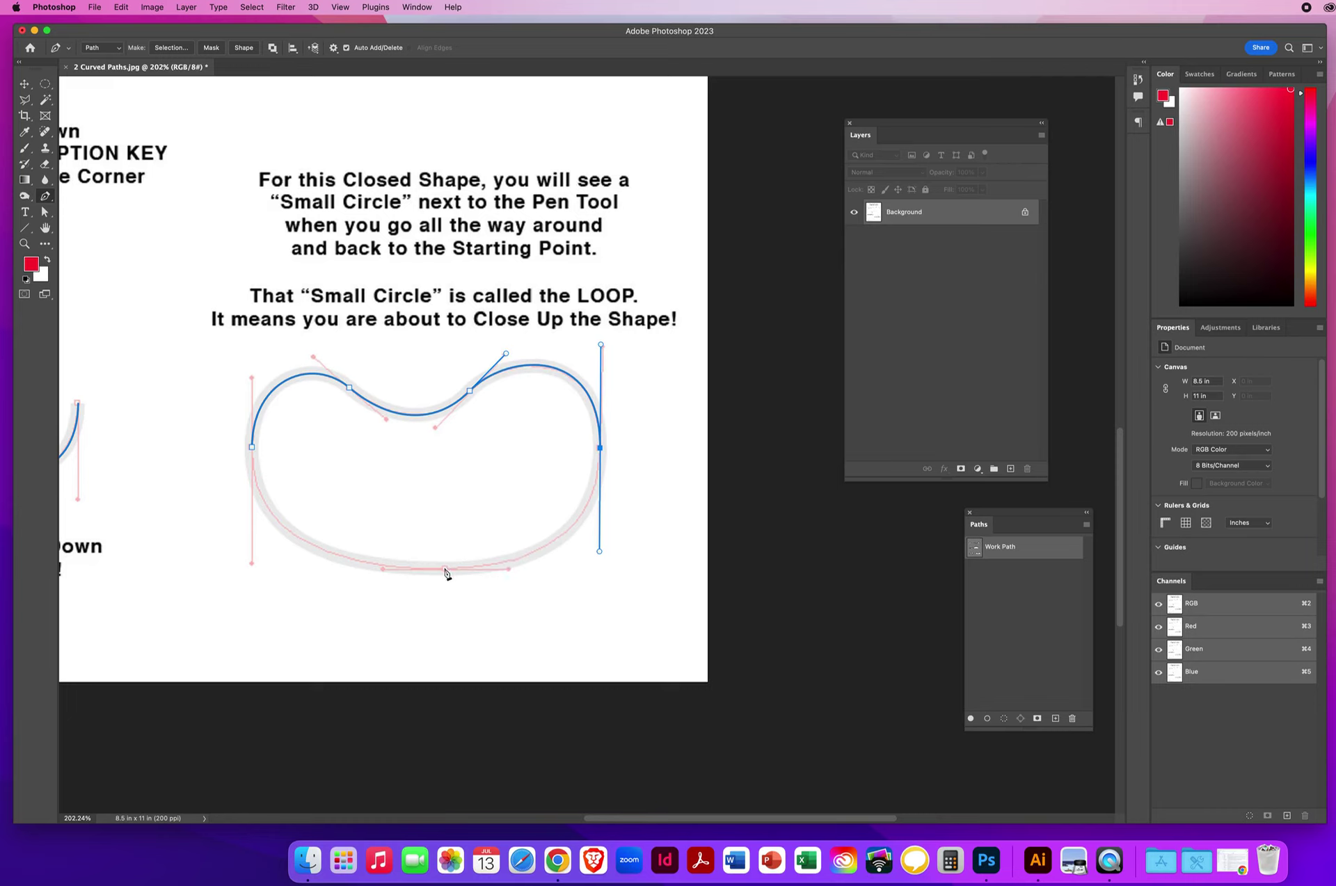
Step: Add the bottom anchor, close the bean path at its start, and zoom out to the whole page
left_click_drag(445, 570, 381, 573)
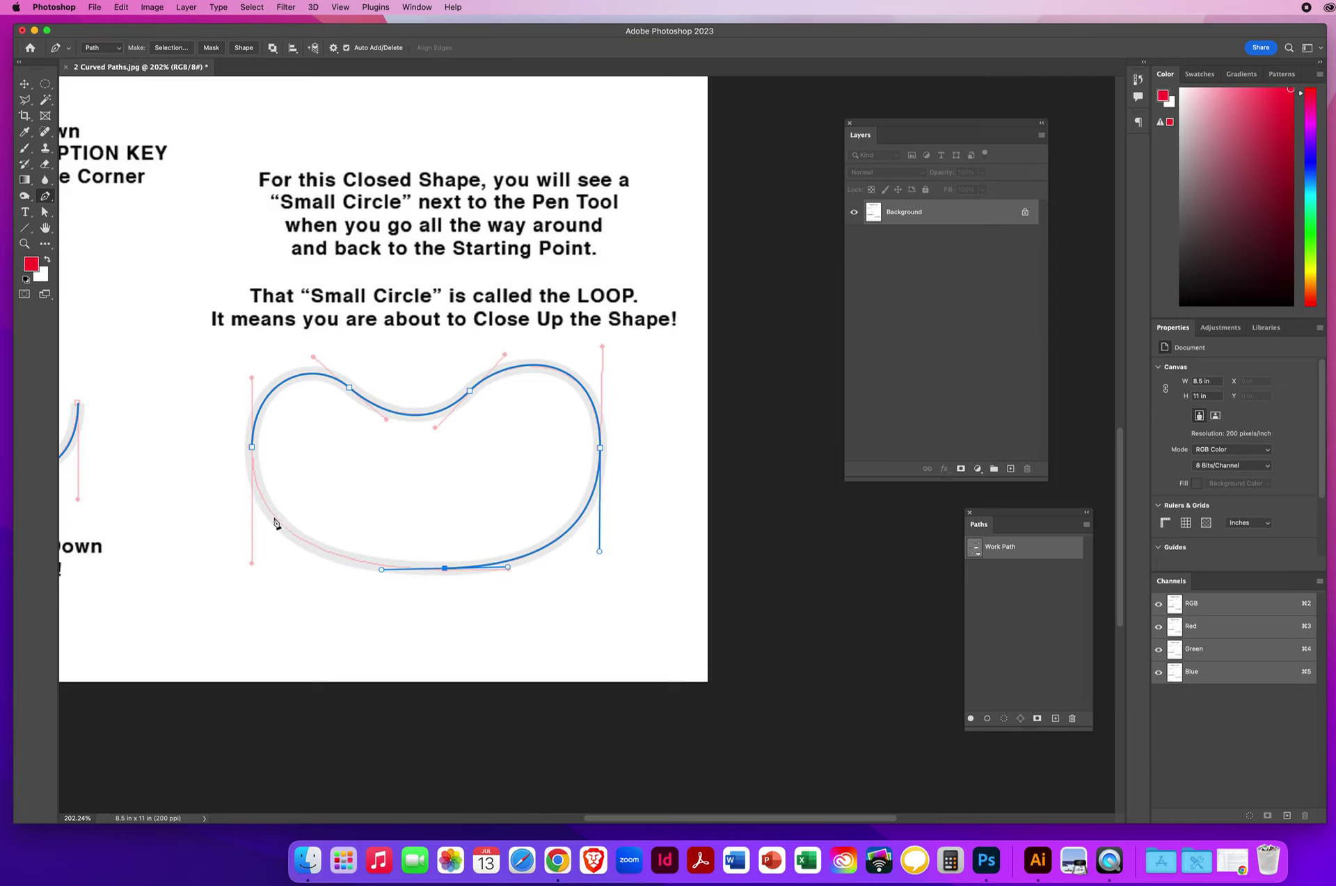
left_click(253, 448)
left_click_drag(252, 449, 260, 337)
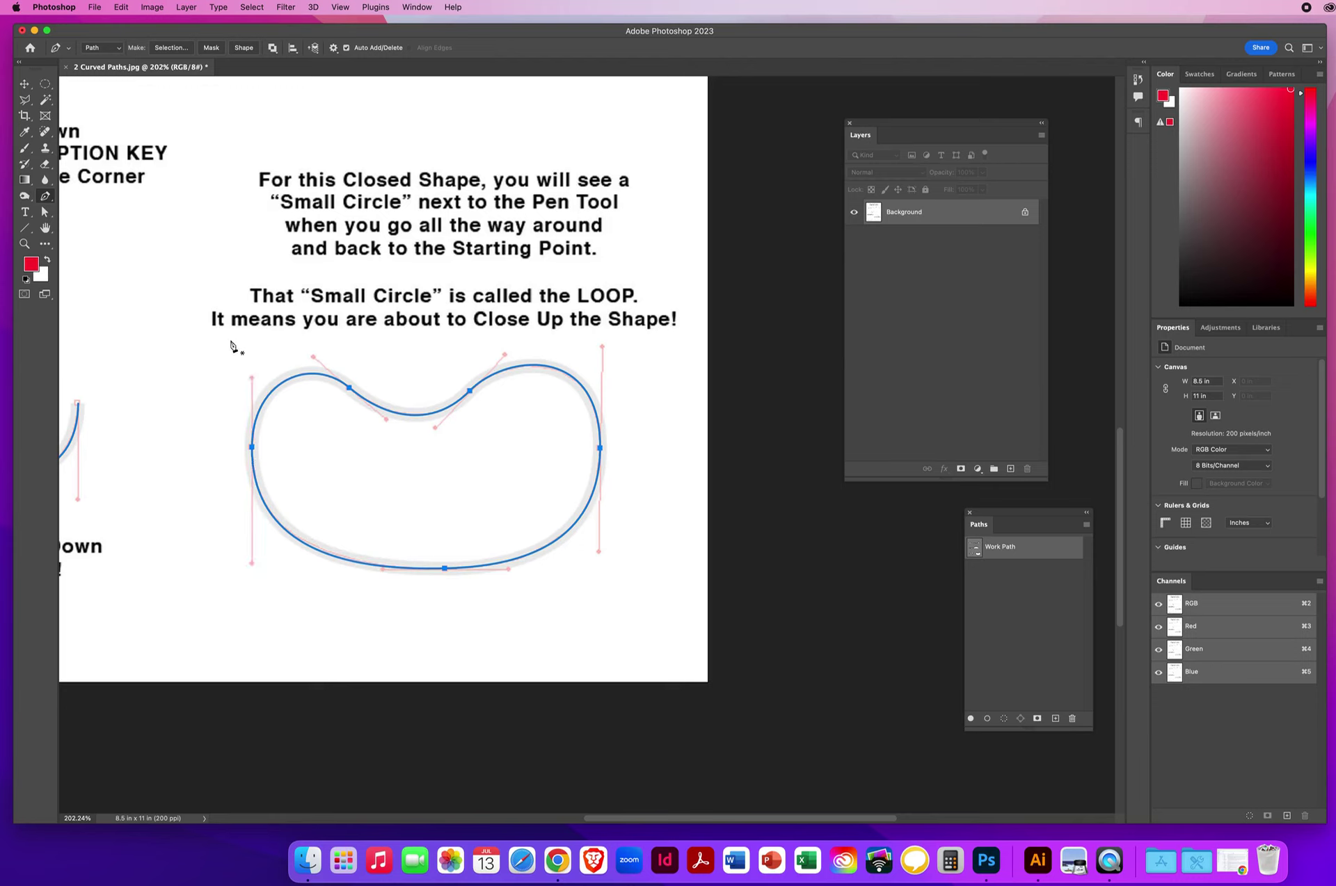
left_click(25, 245)
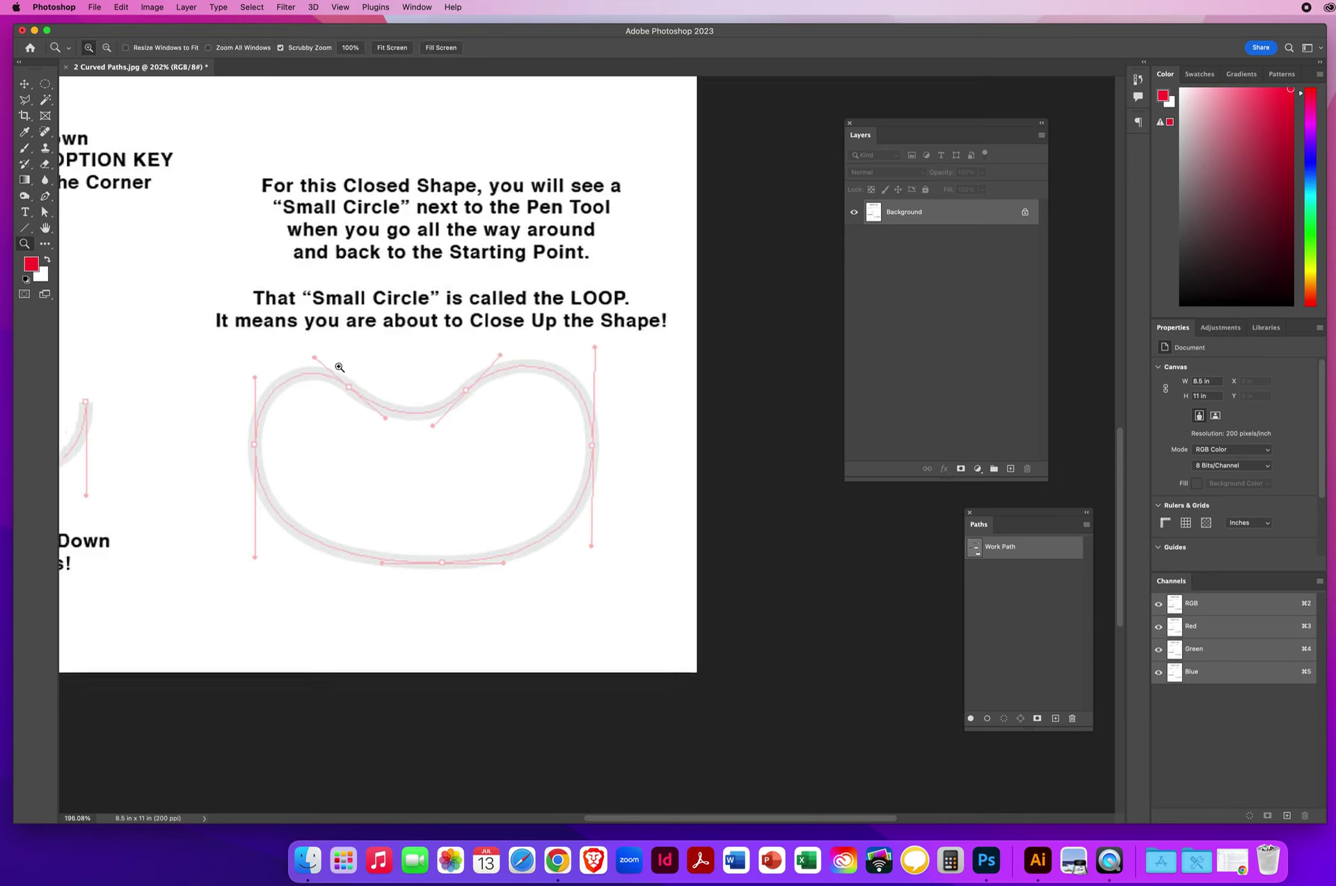
left_click_drag(353, 372, 561, 369)
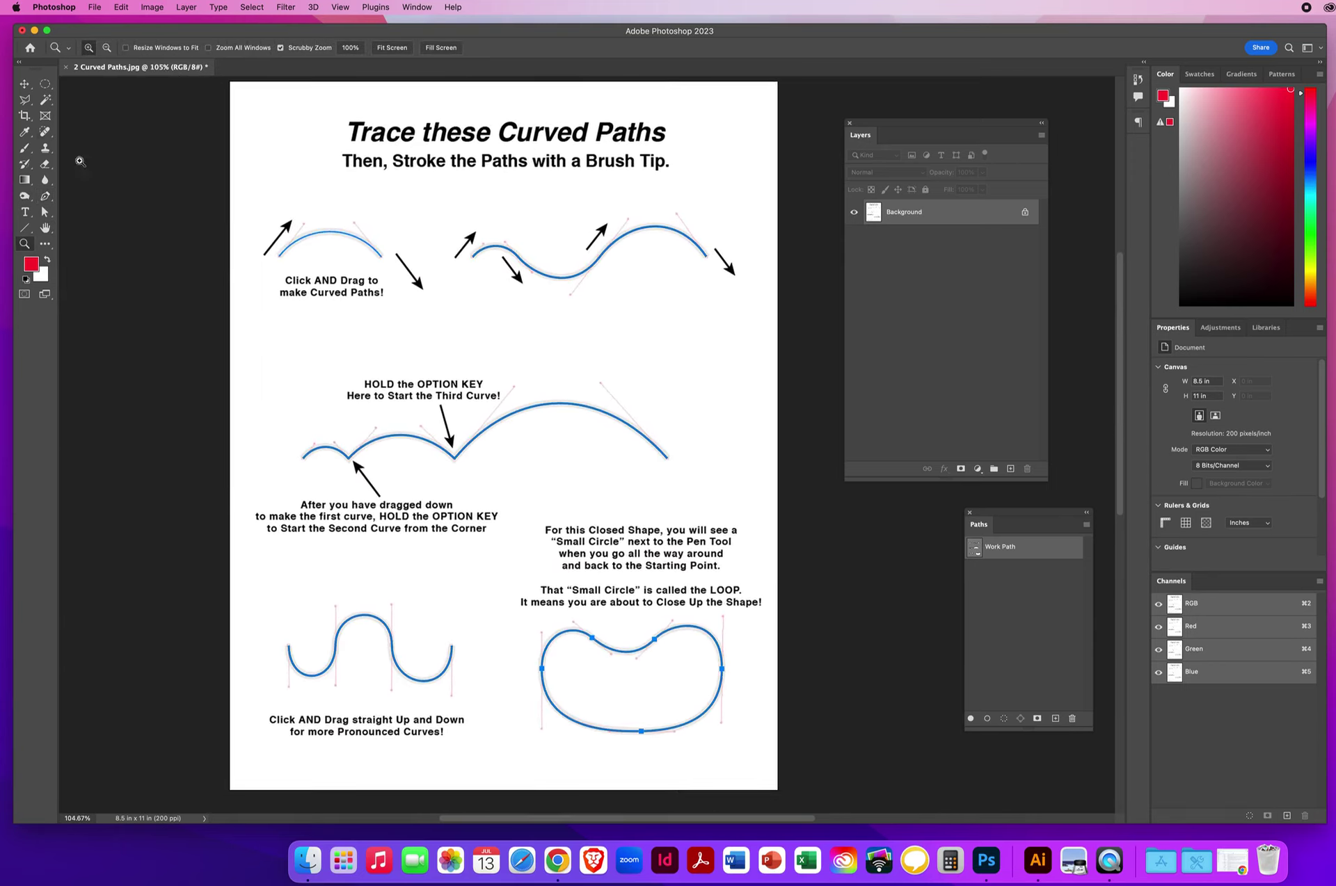
Step: Save the Work Path as 'Curved Paths' and reselect it so its outlines show
key("v")
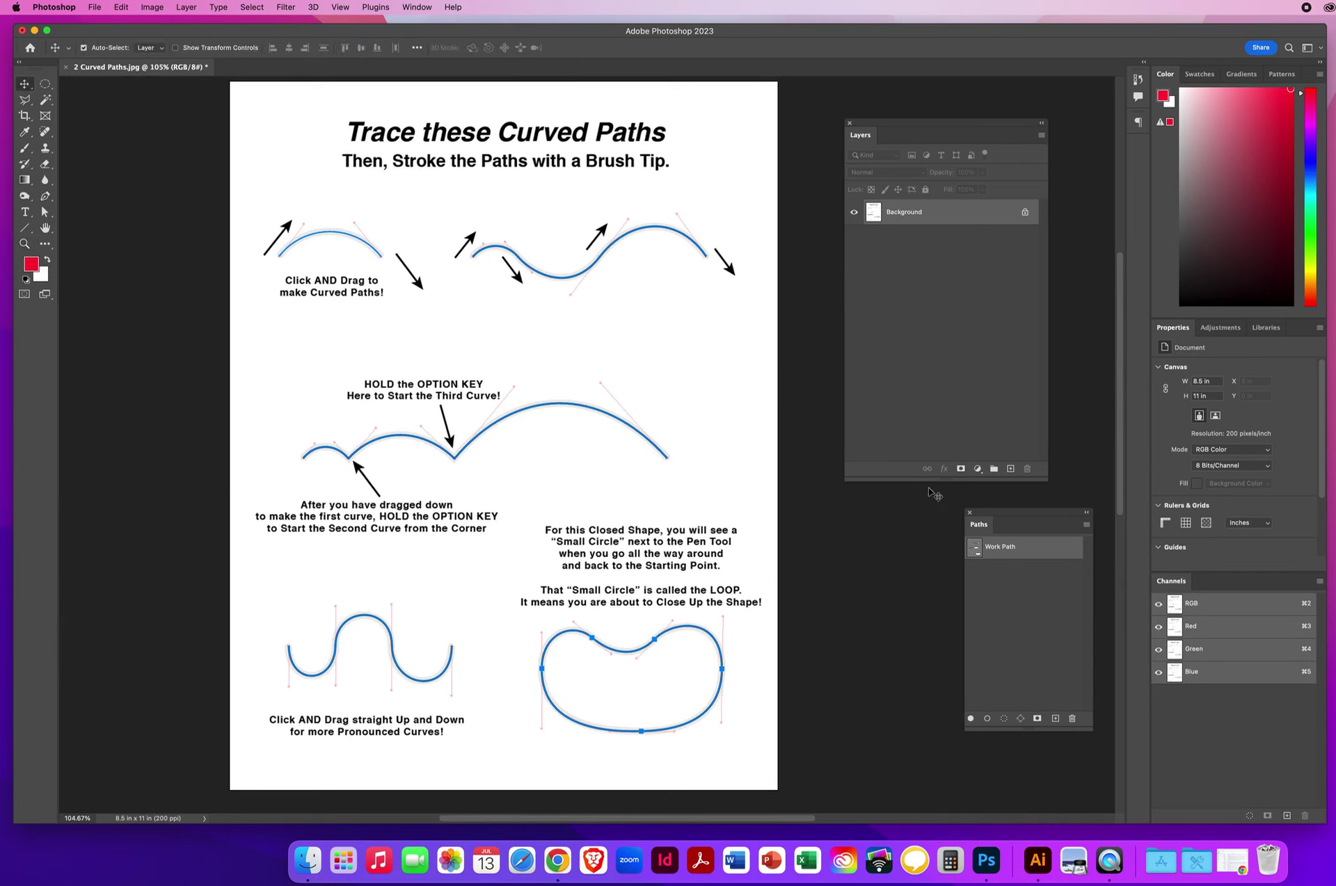
left_click_drag(995, 519, 885, 508)
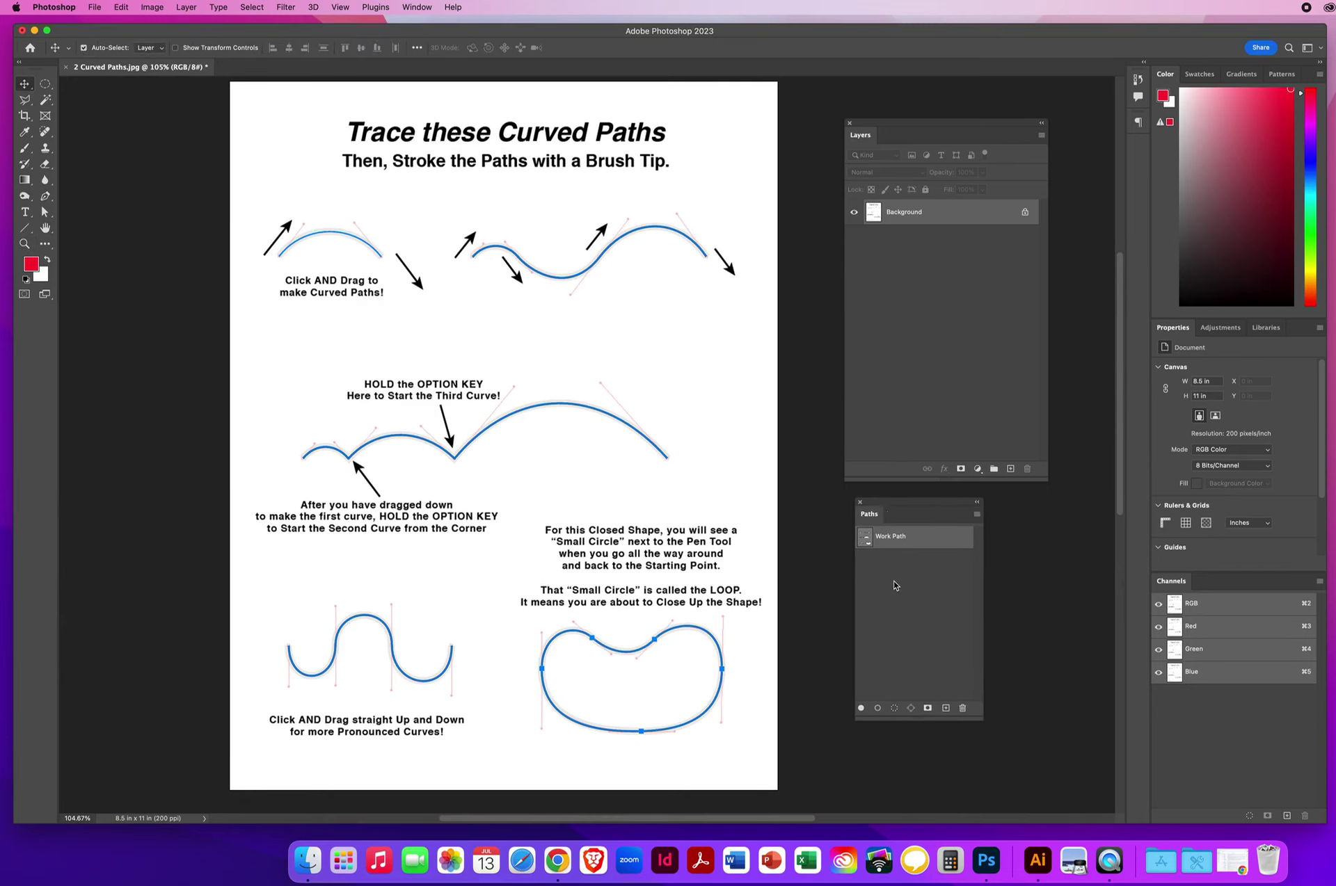
double_click(891, 537)
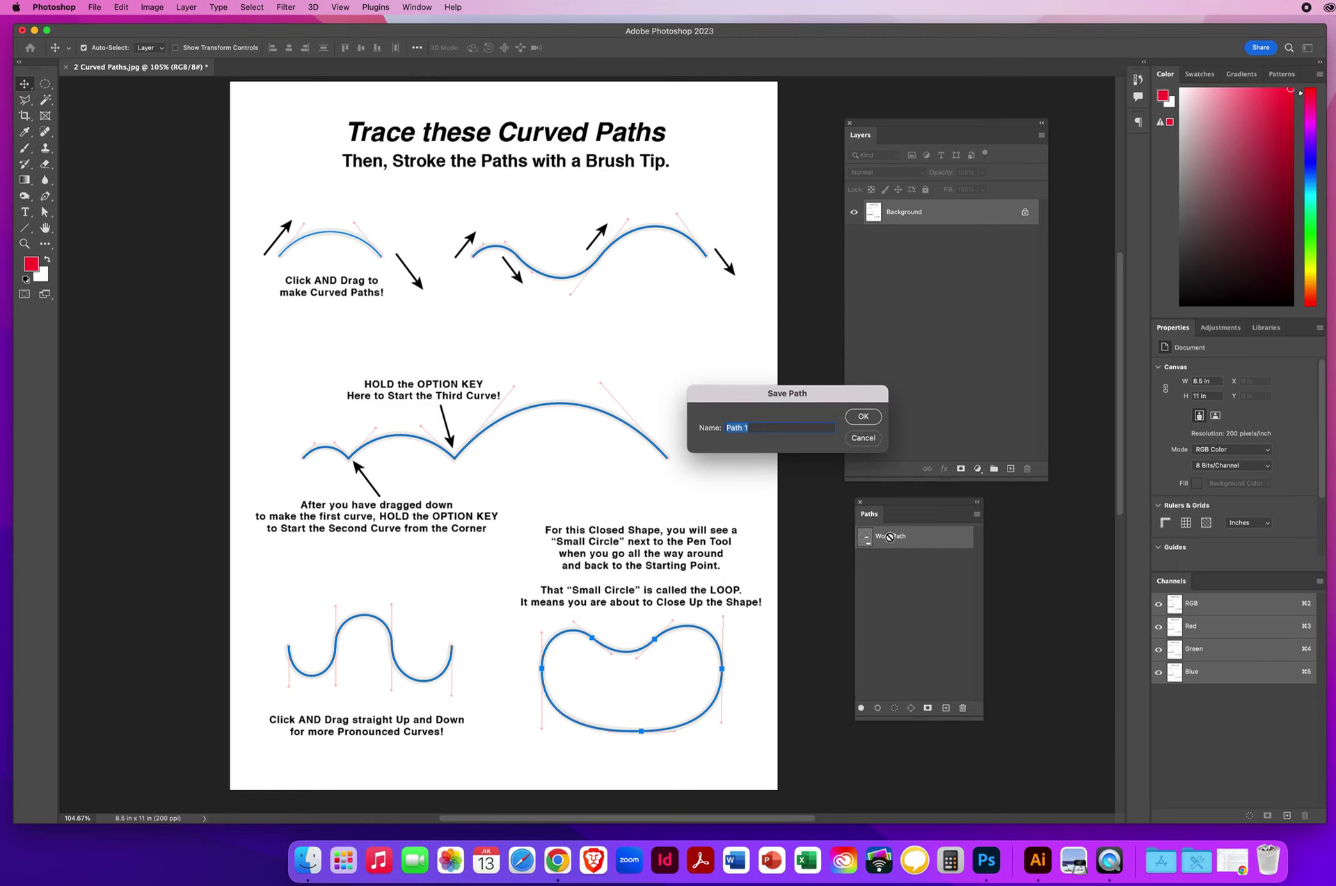
type("Curved")
left_click(862, 418)
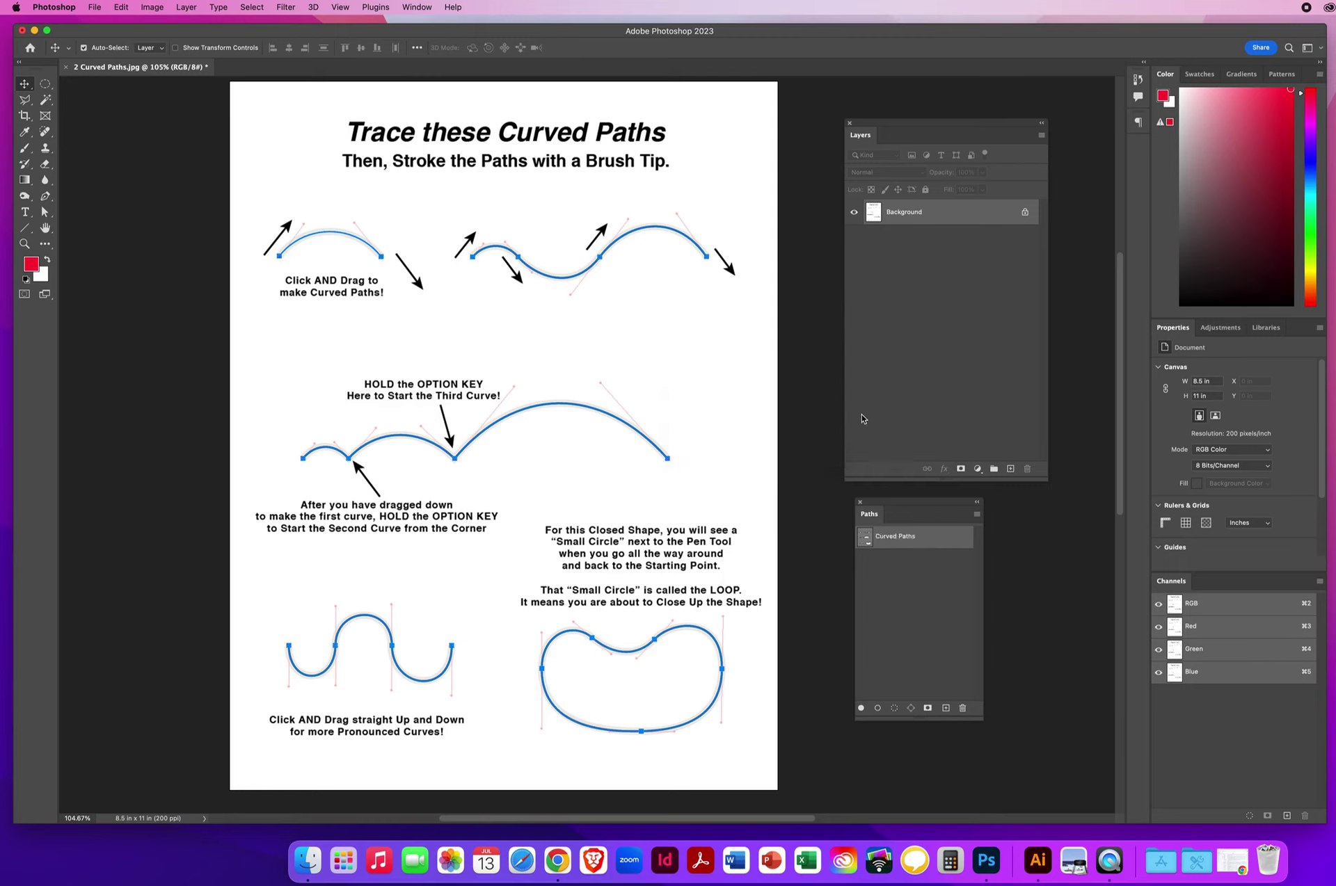
left_click(911, 592)
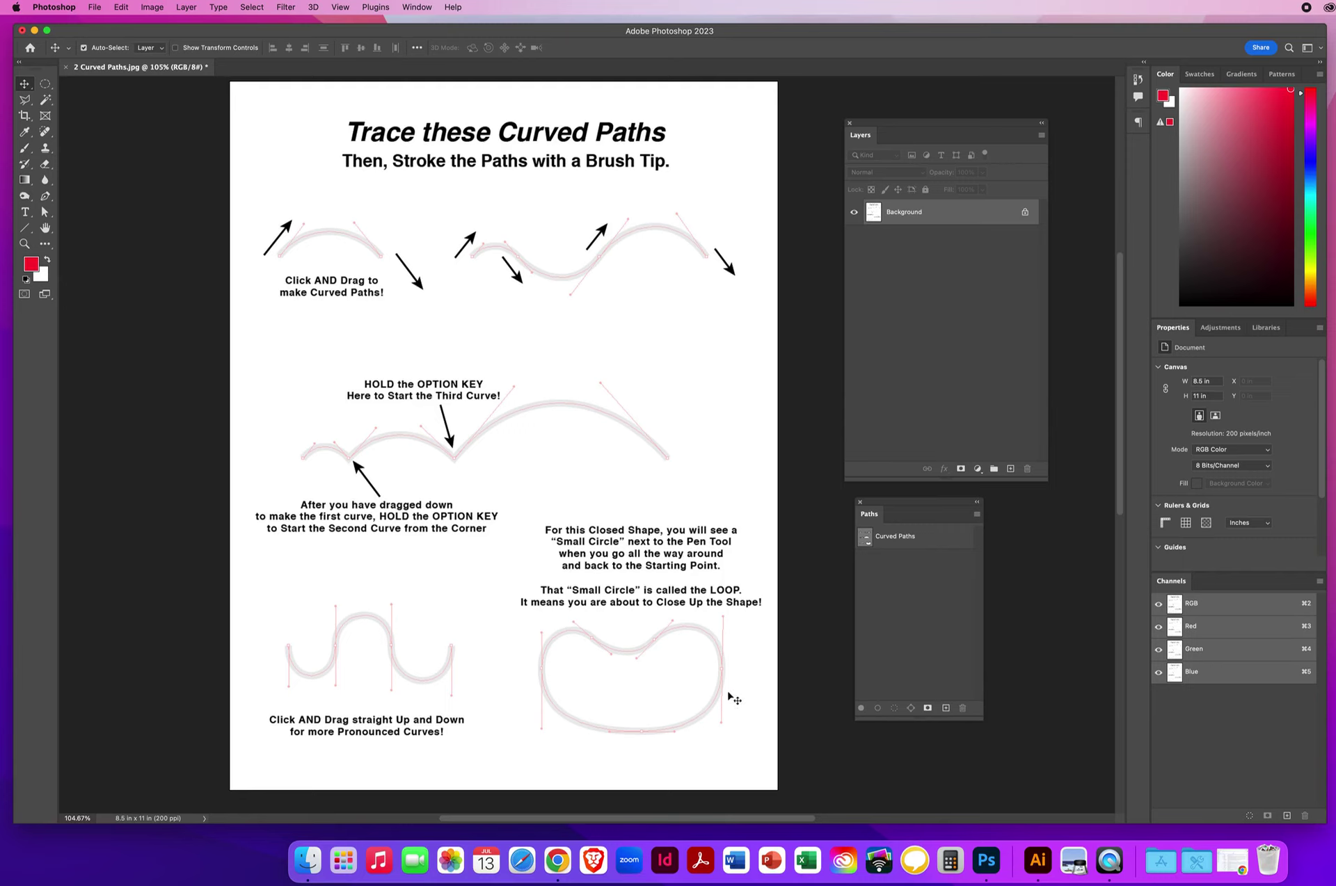
left_click(896, 540)
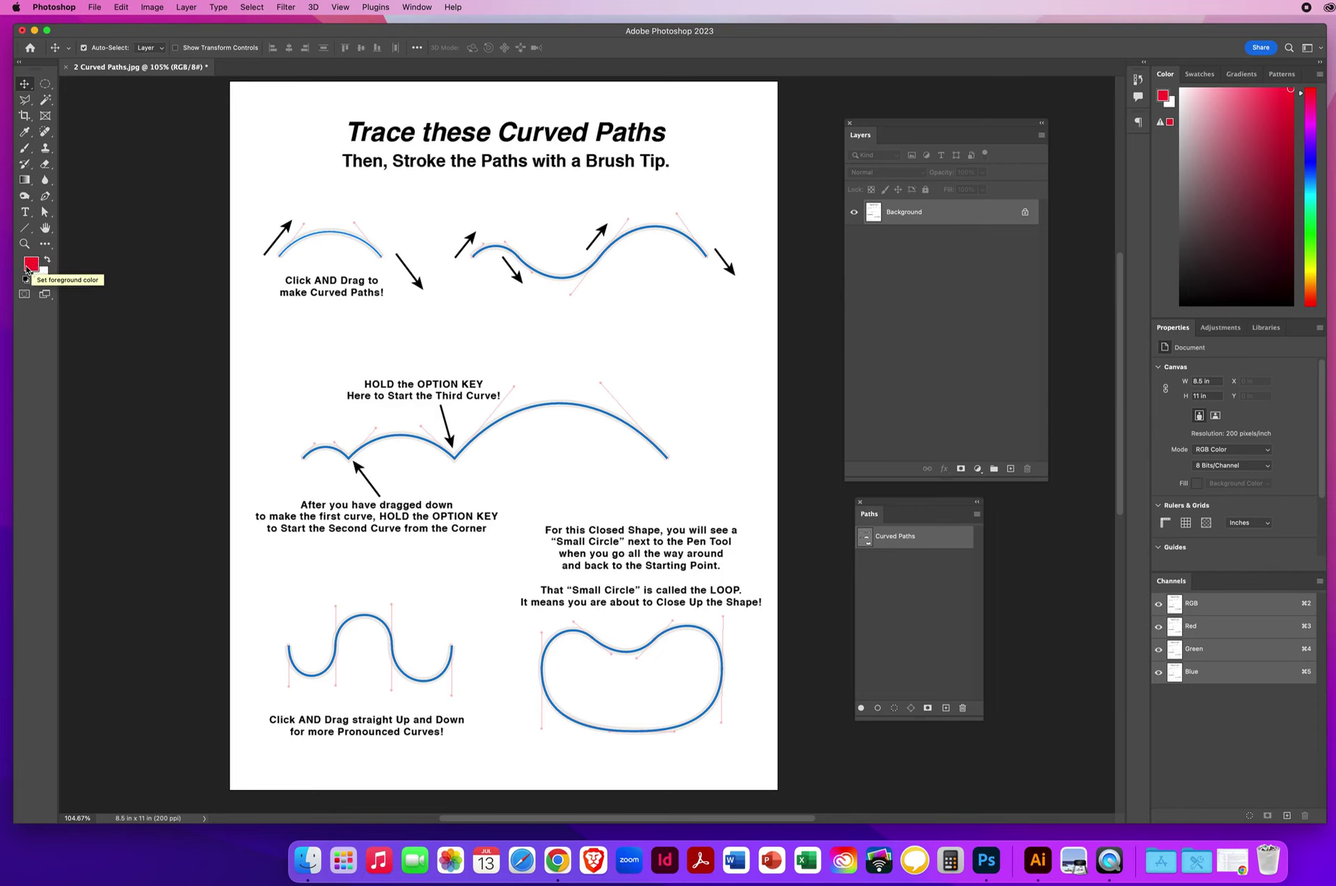
Step: With the Brush tool active, open Stroke Path for Curved Paths with Tool set to Brush
left_click(25, 149)
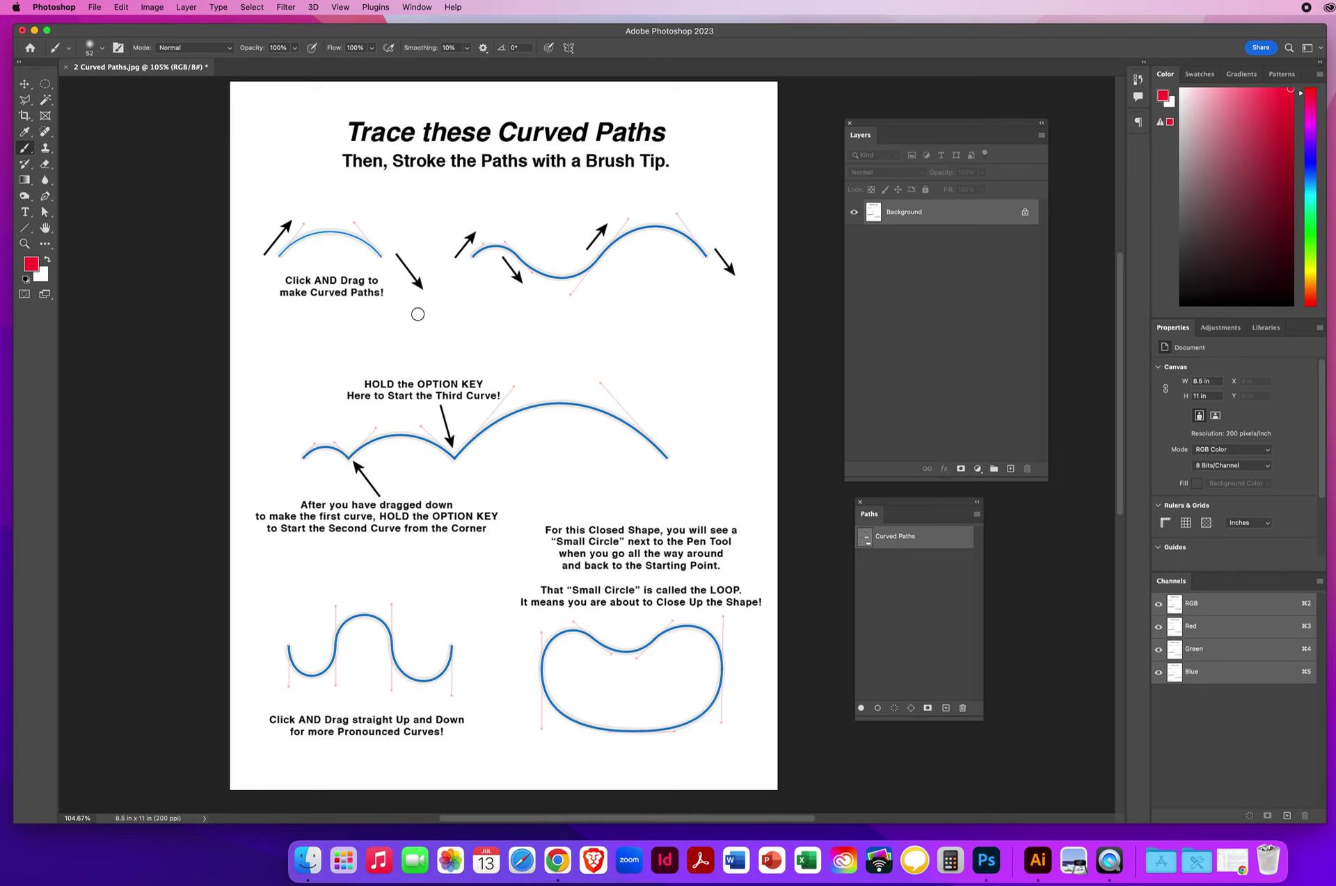
left_click_drag(878, 510, 847, 506)
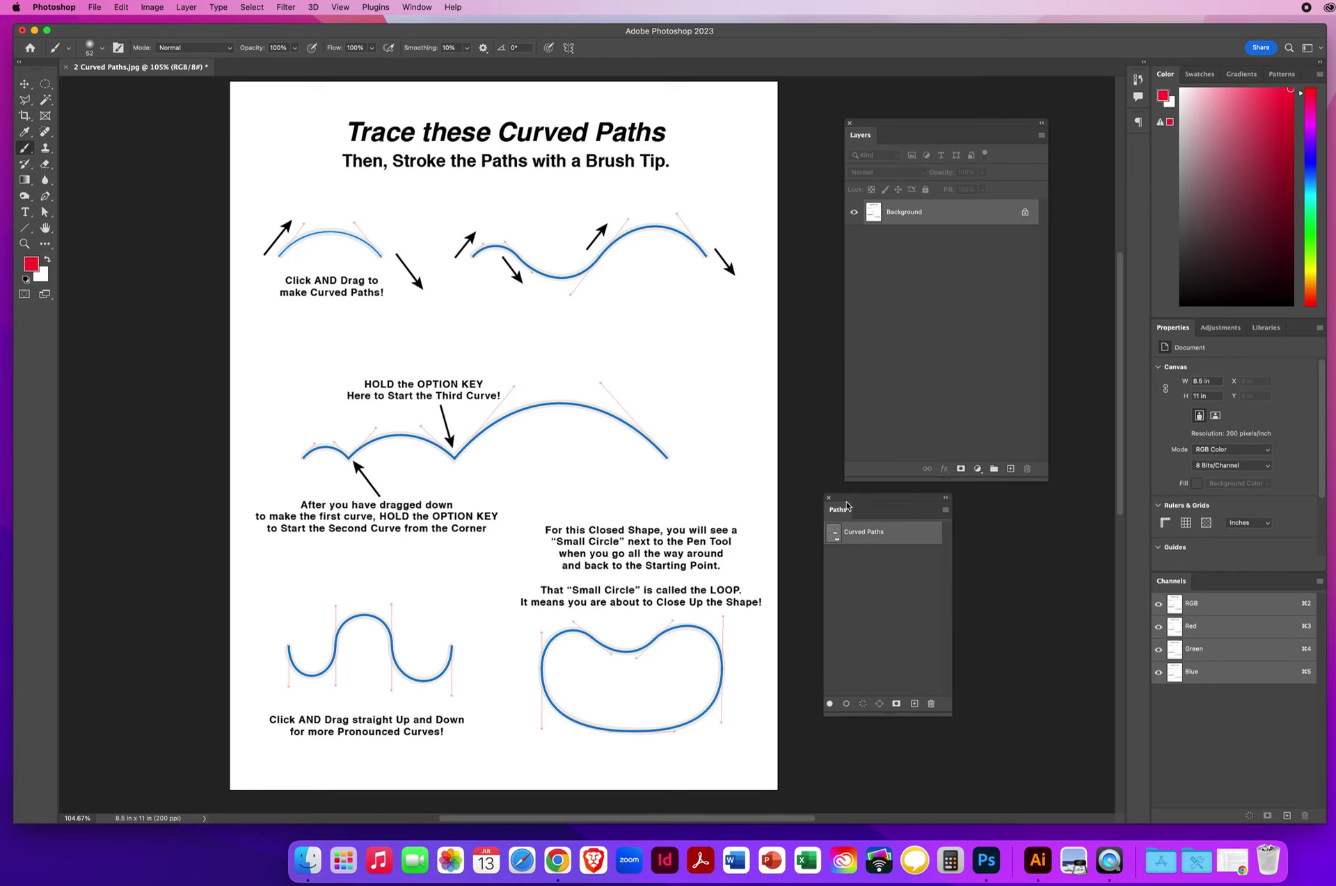
left_click(945, 511)
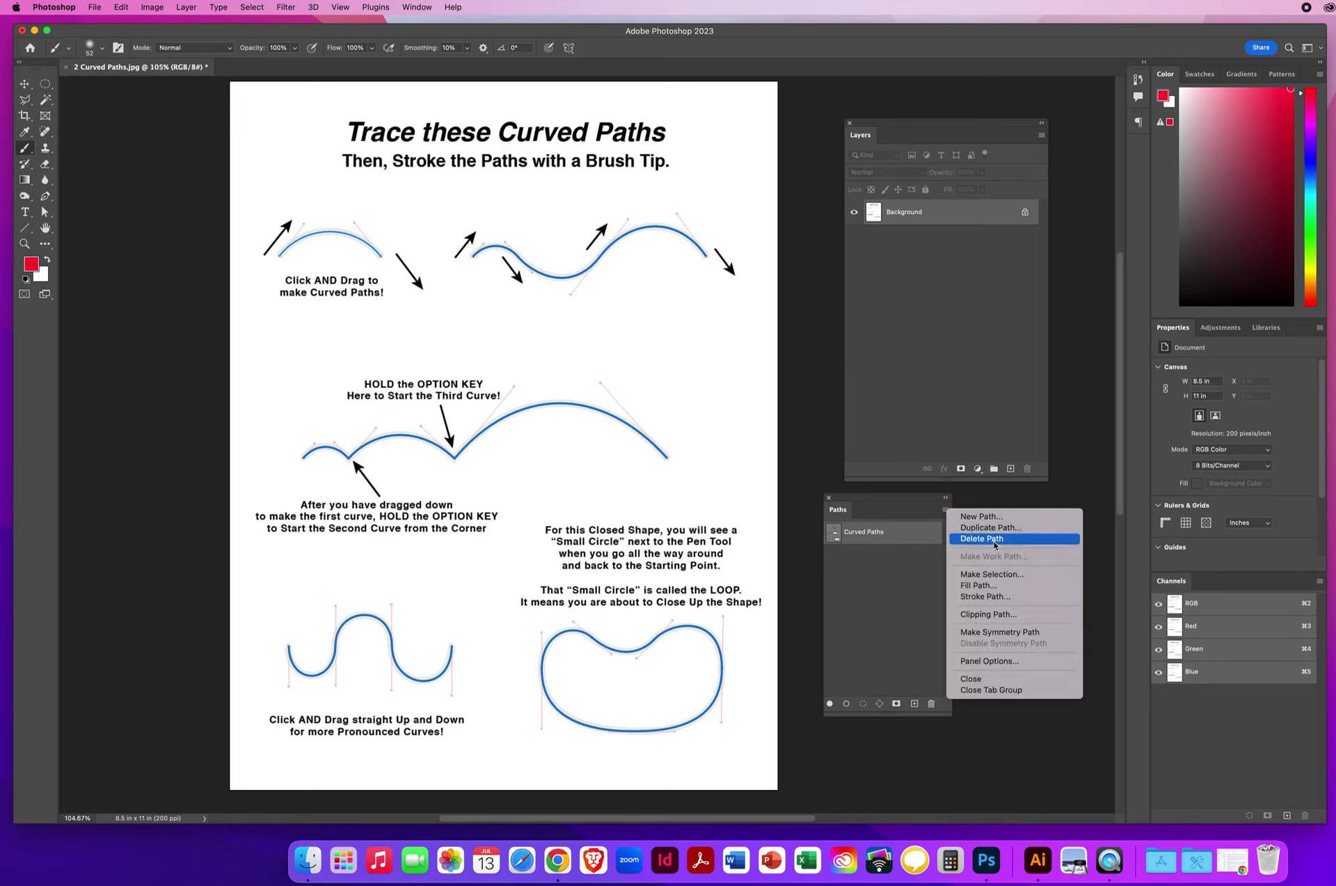
left_click(987, 597)
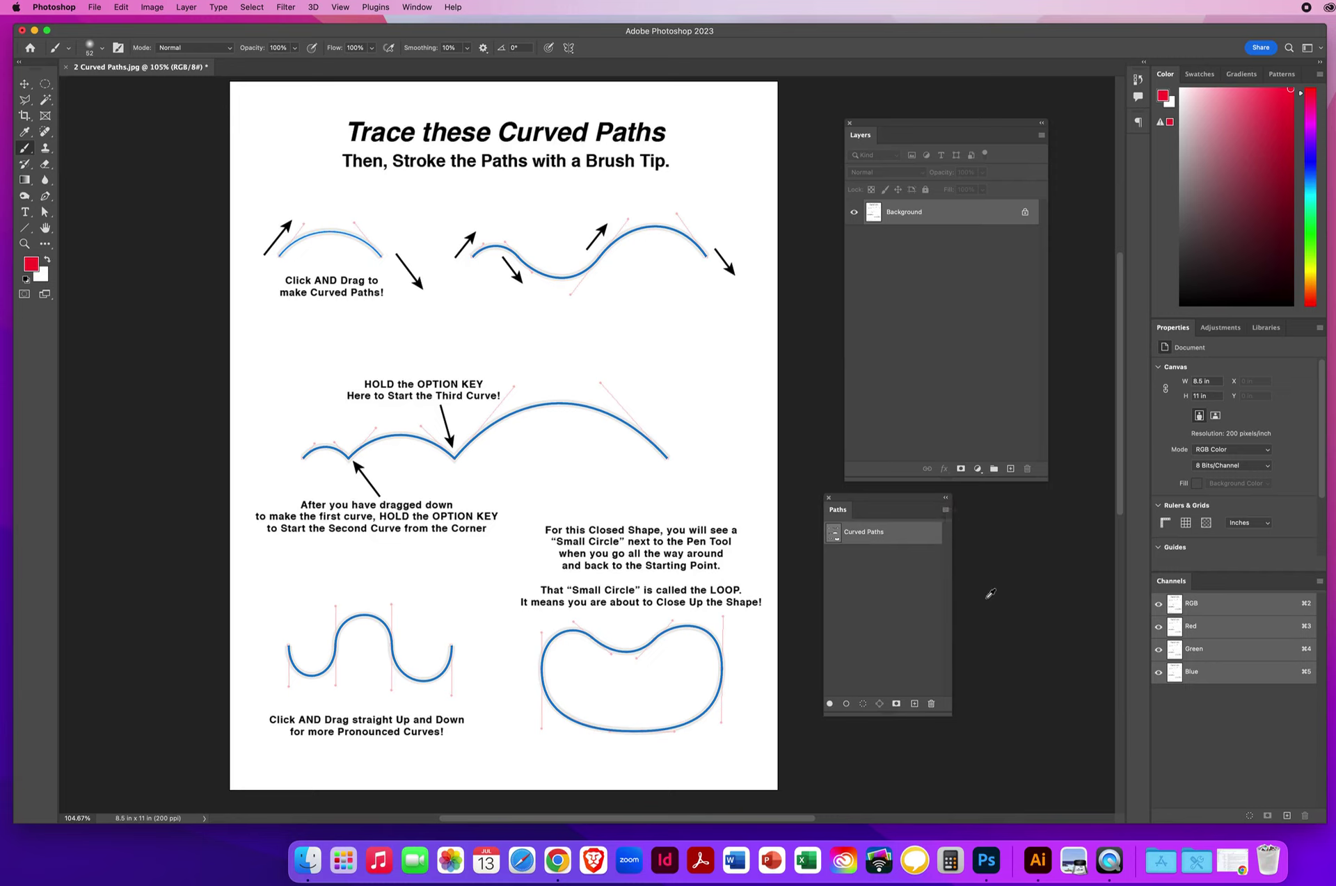
left_click_drag(954, 447, 751, 347)
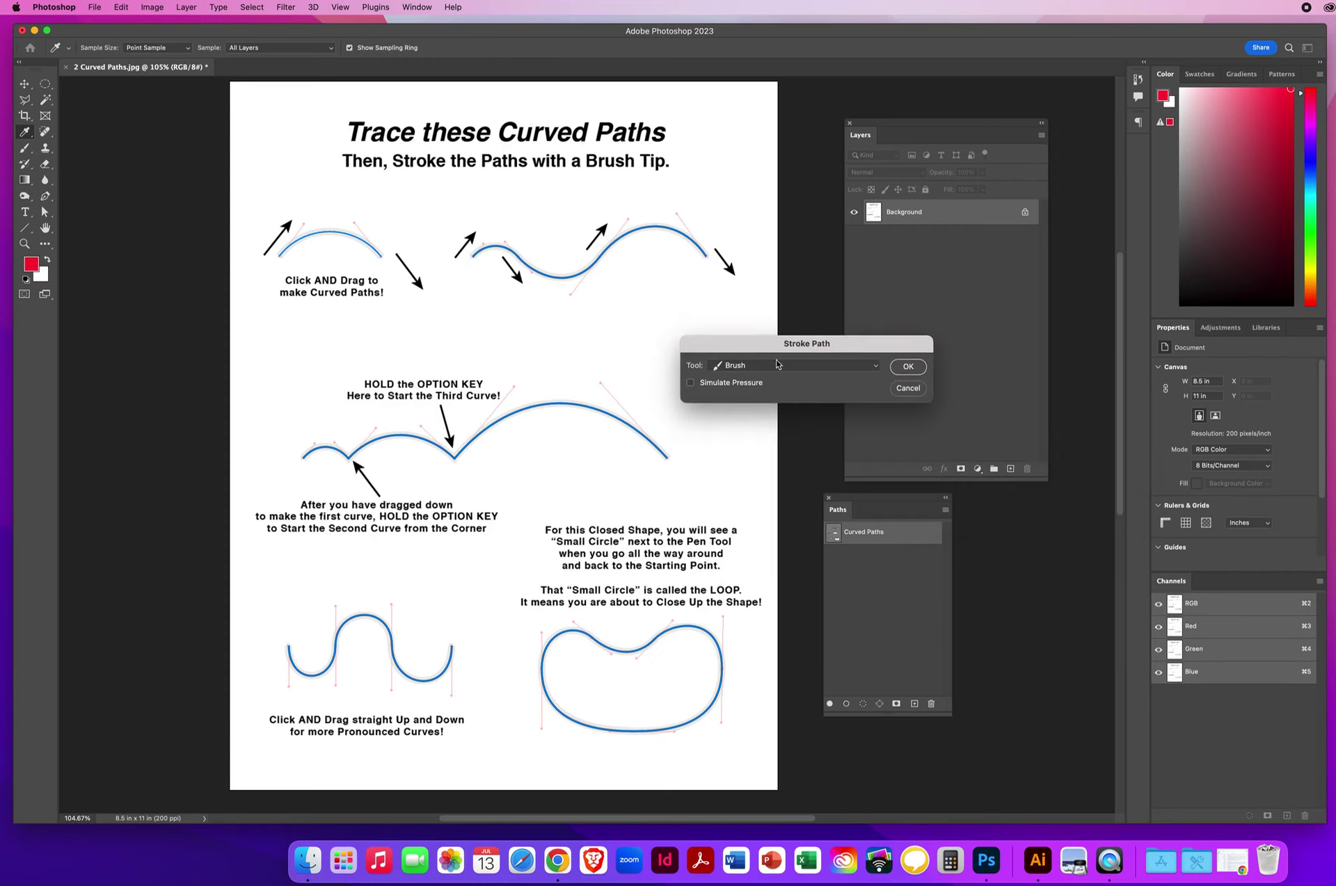
Step: Stroke Curved Paths with the red brush, then undo it via Edit > Undo Stroke Path
left_click(905, 369)
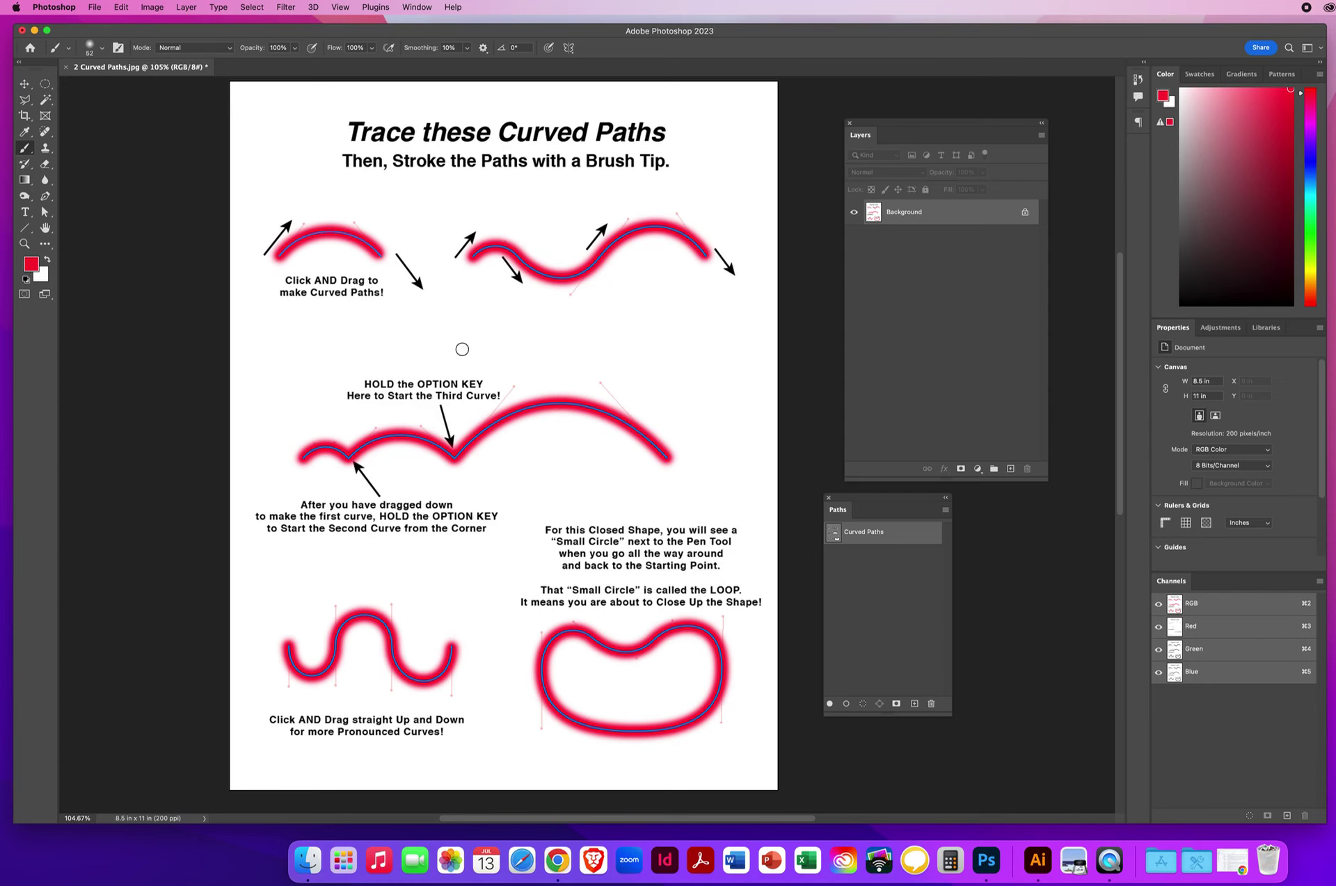
left_click(121, 8)
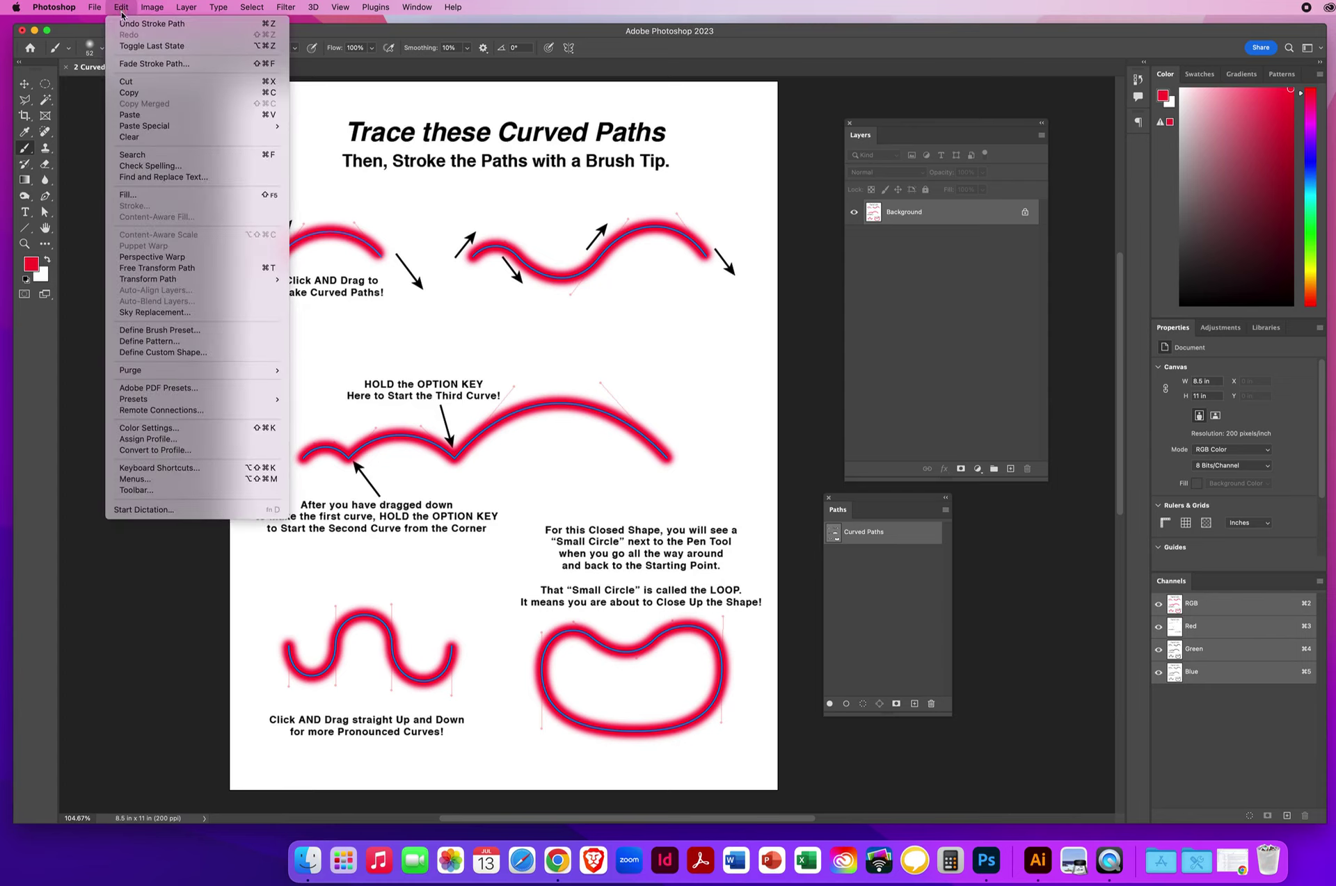
left_click(124, 23)
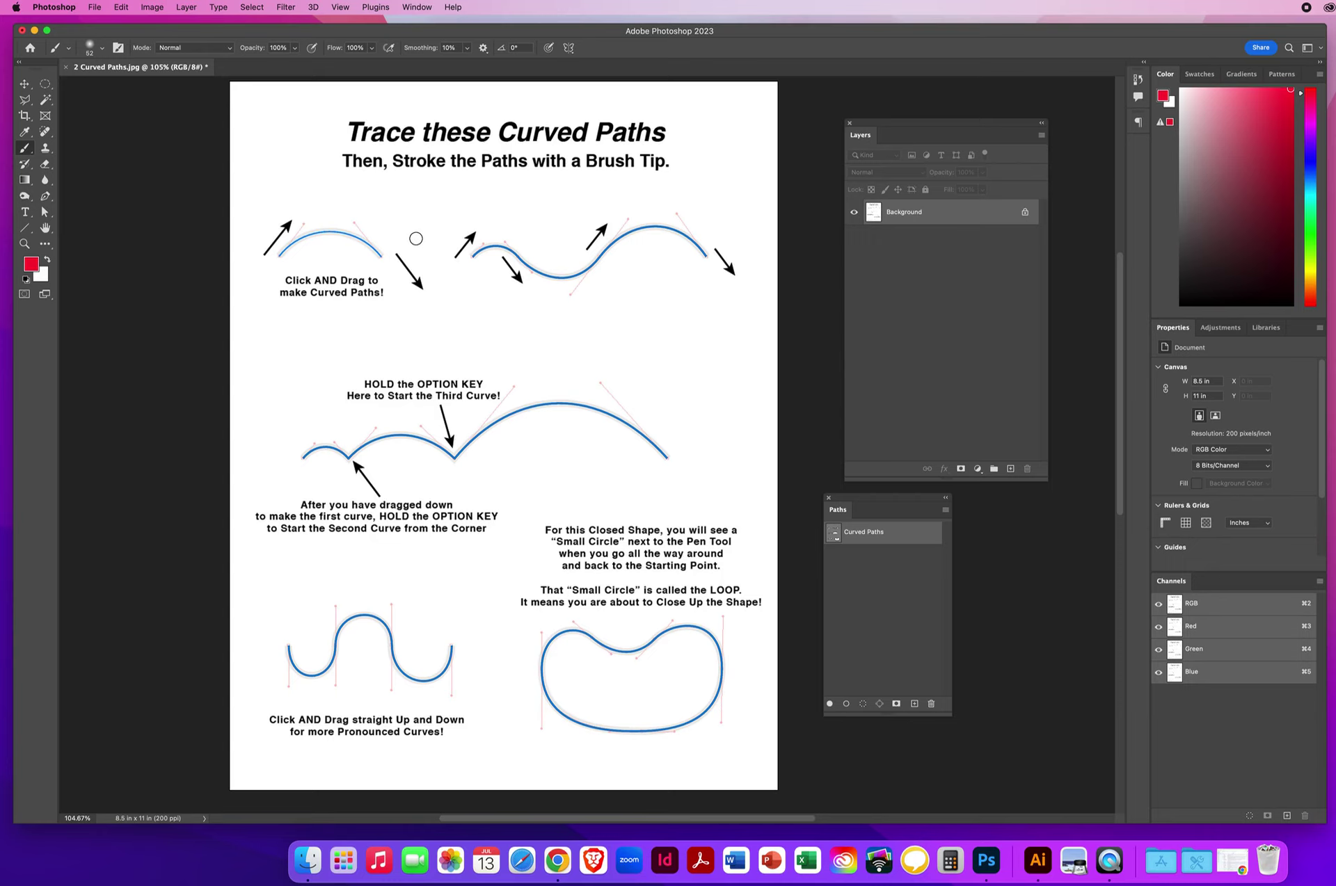
Step: In Brush Settings, enable Shape Dynamics with Size Jitter Control set to Pen Pressure
left_click(417, 7)
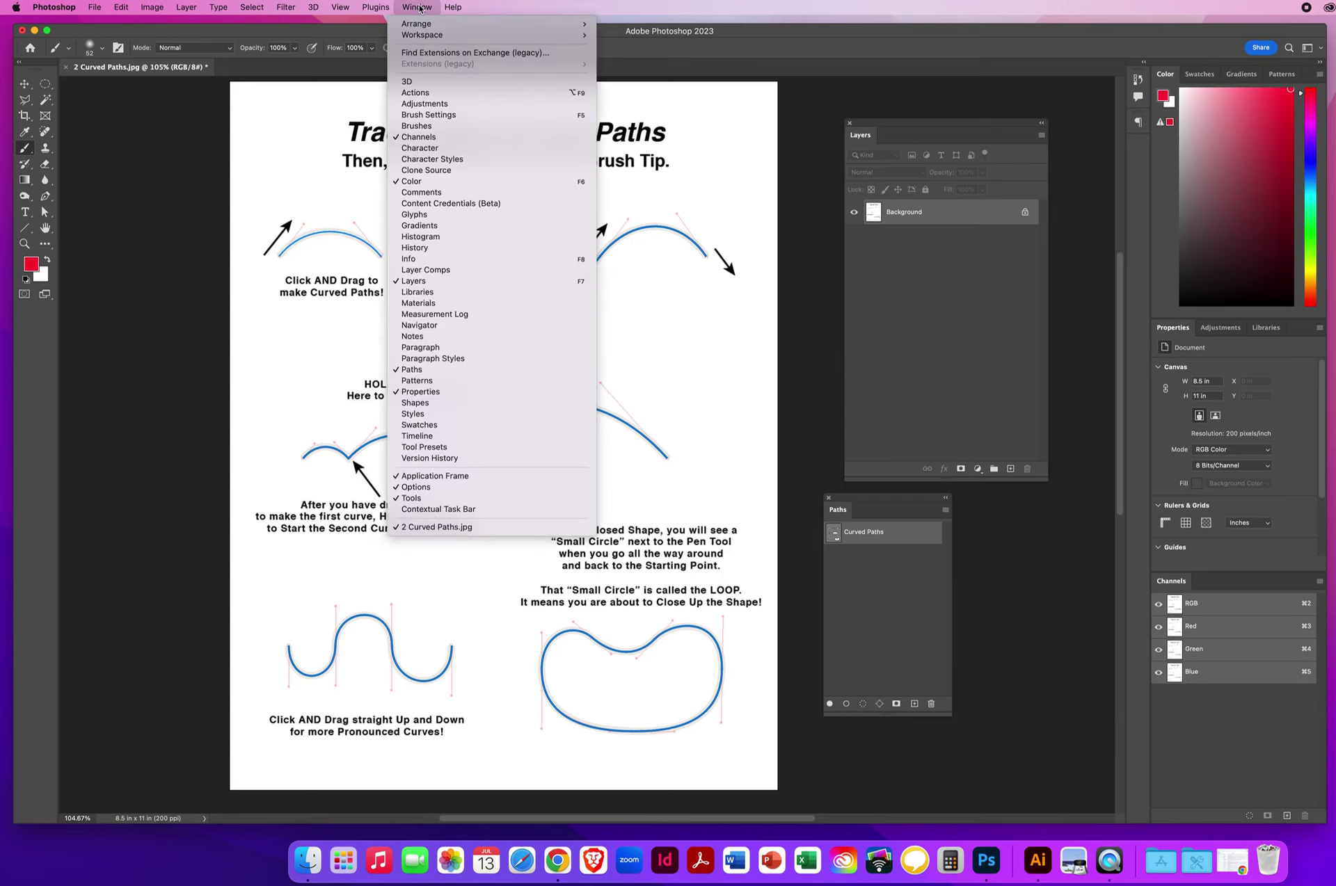
left_click(418, 115)
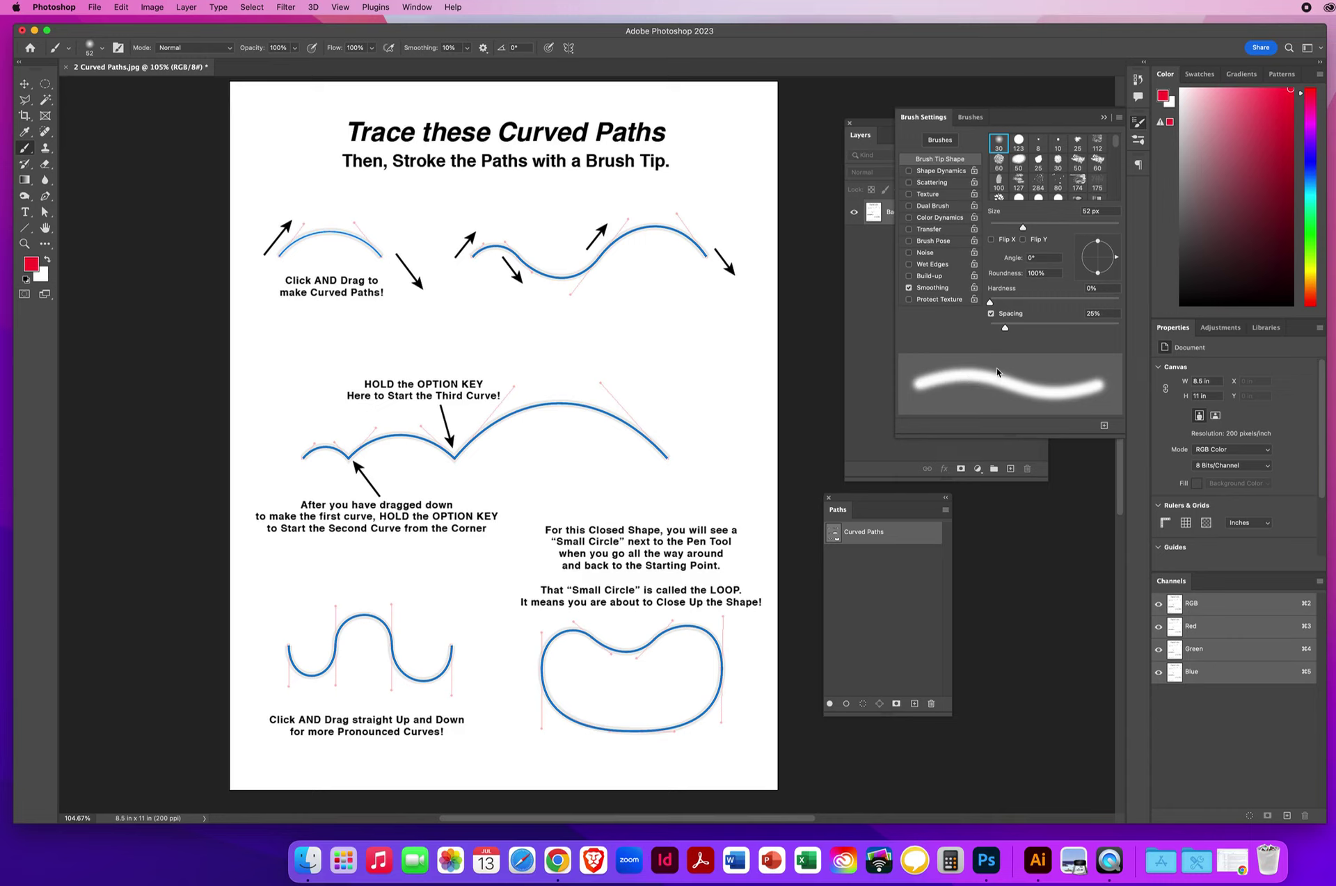
left_click(941, 171)
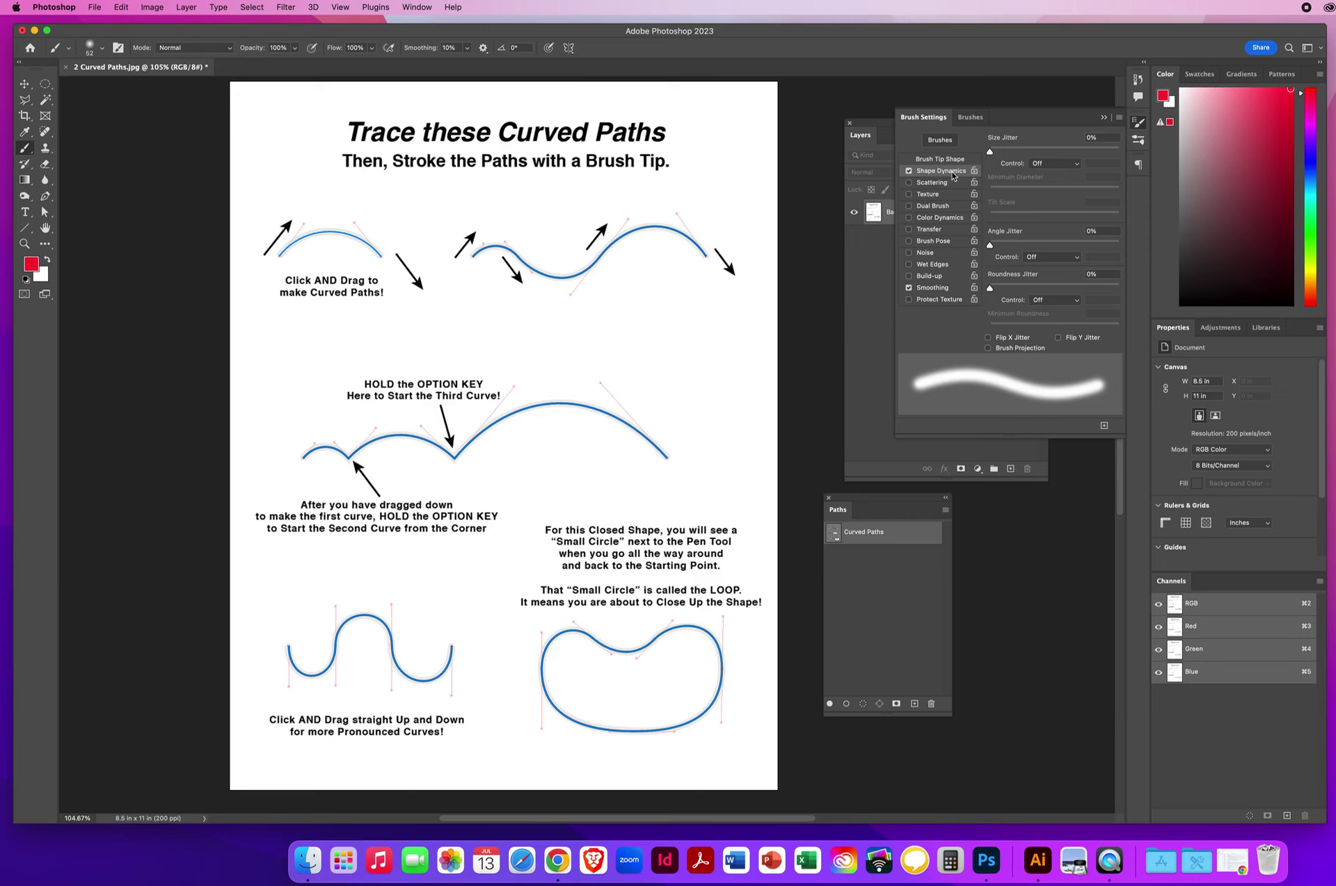
left_click(1052, 166)
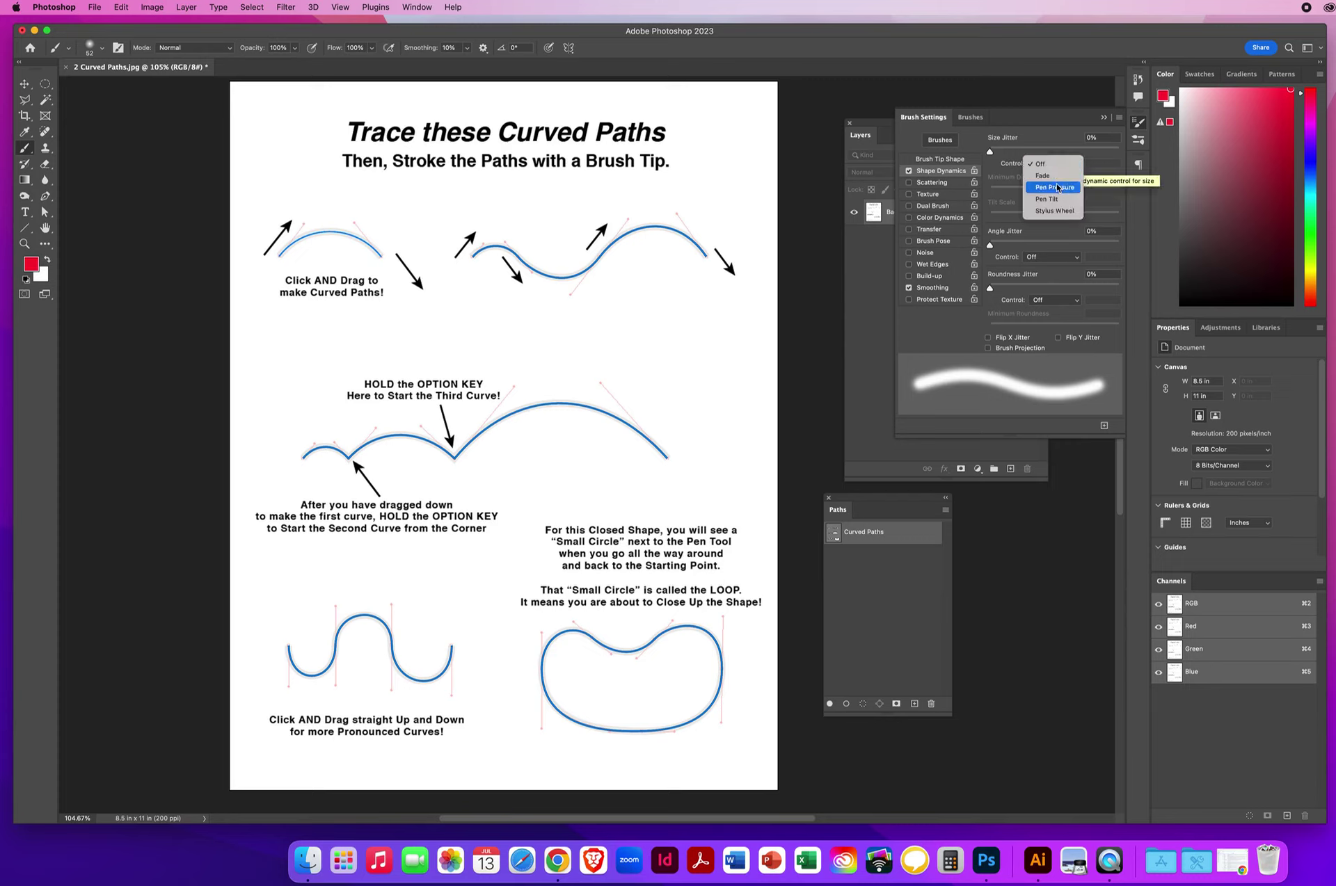
left_click(1052, 188)
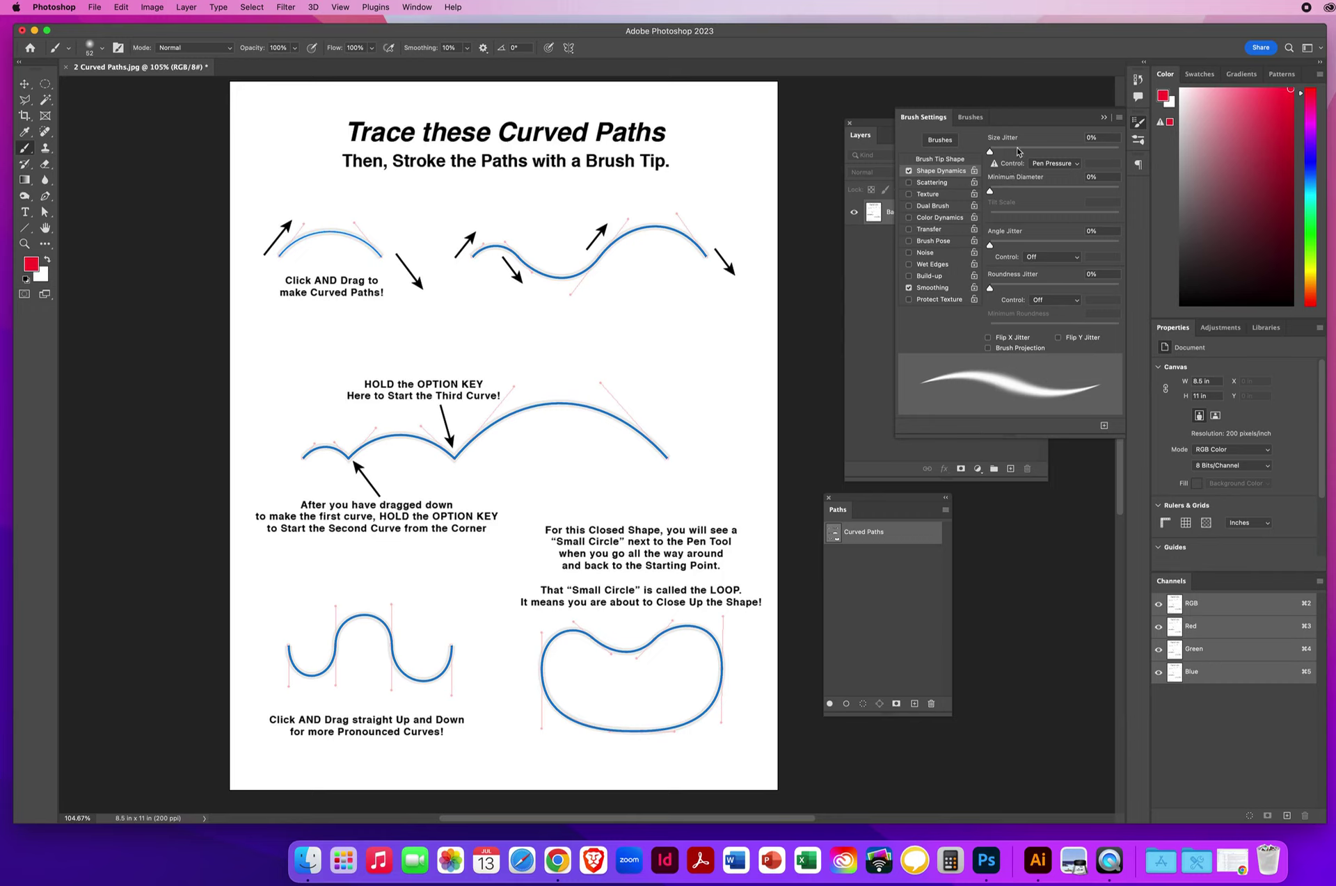
left_click(1104, 120)
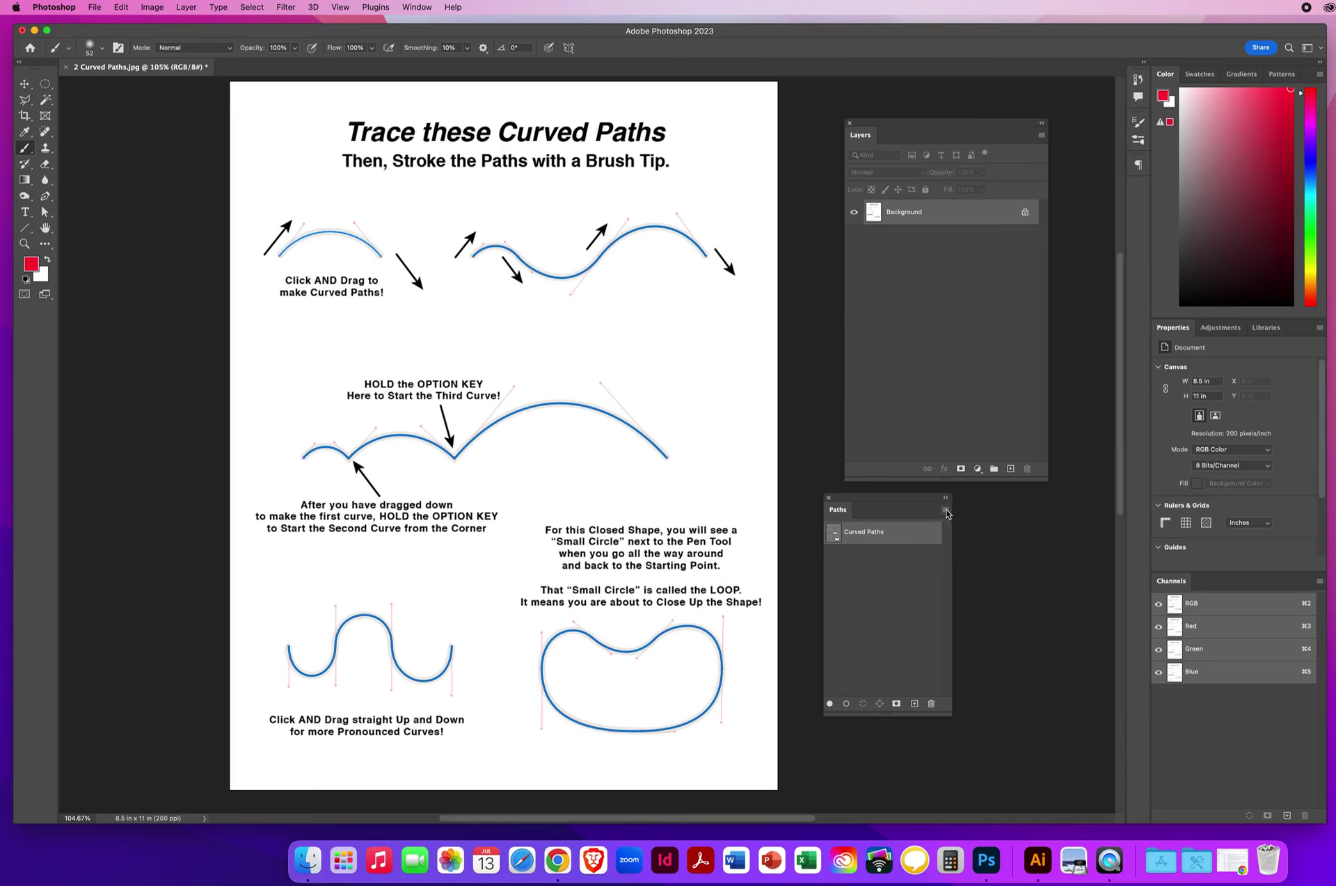
Step: Stroke the Curved Paths with the red brush using Simulate Pressure, then deselect the path
left_click(945, 511)
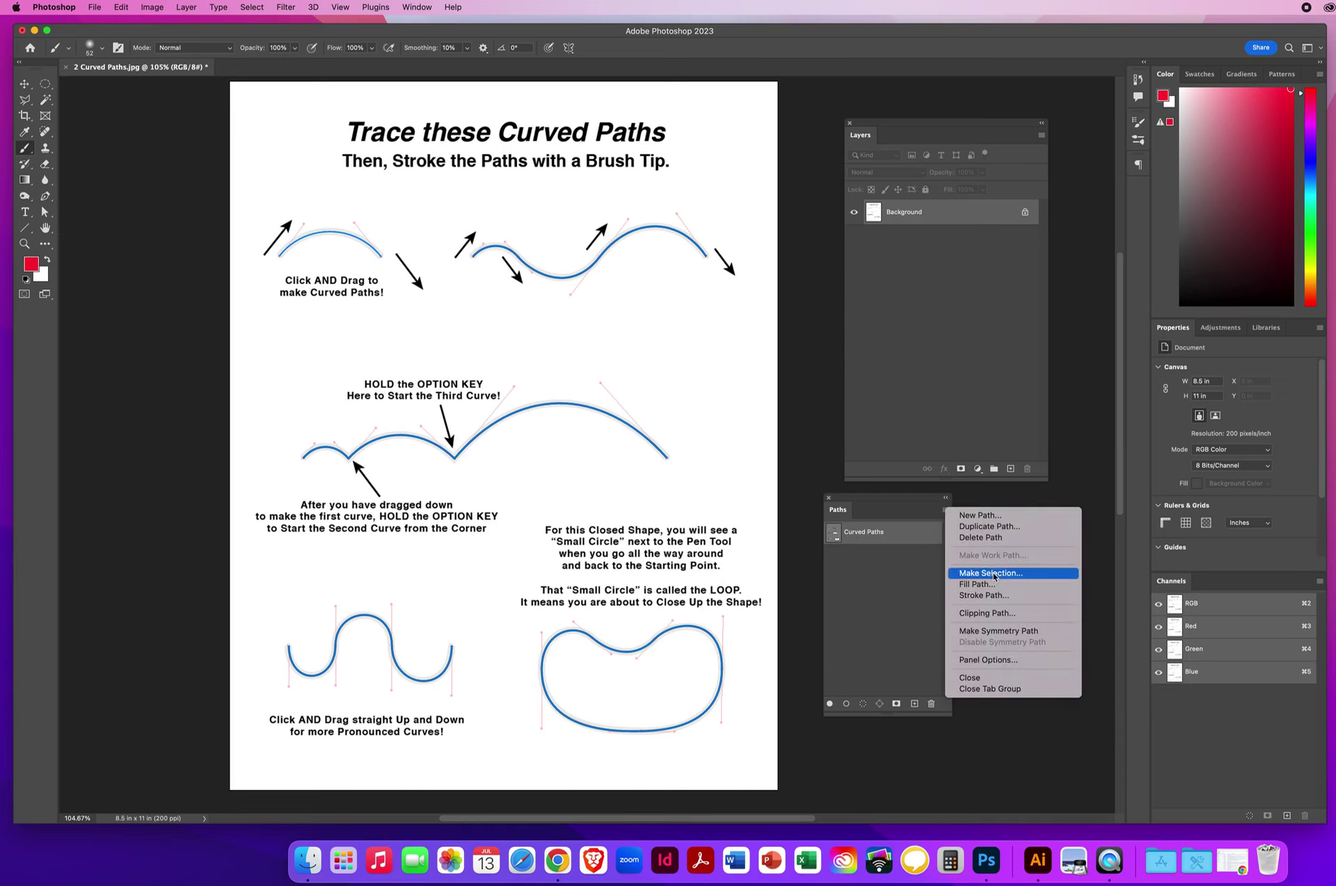
left_click(978, 597)
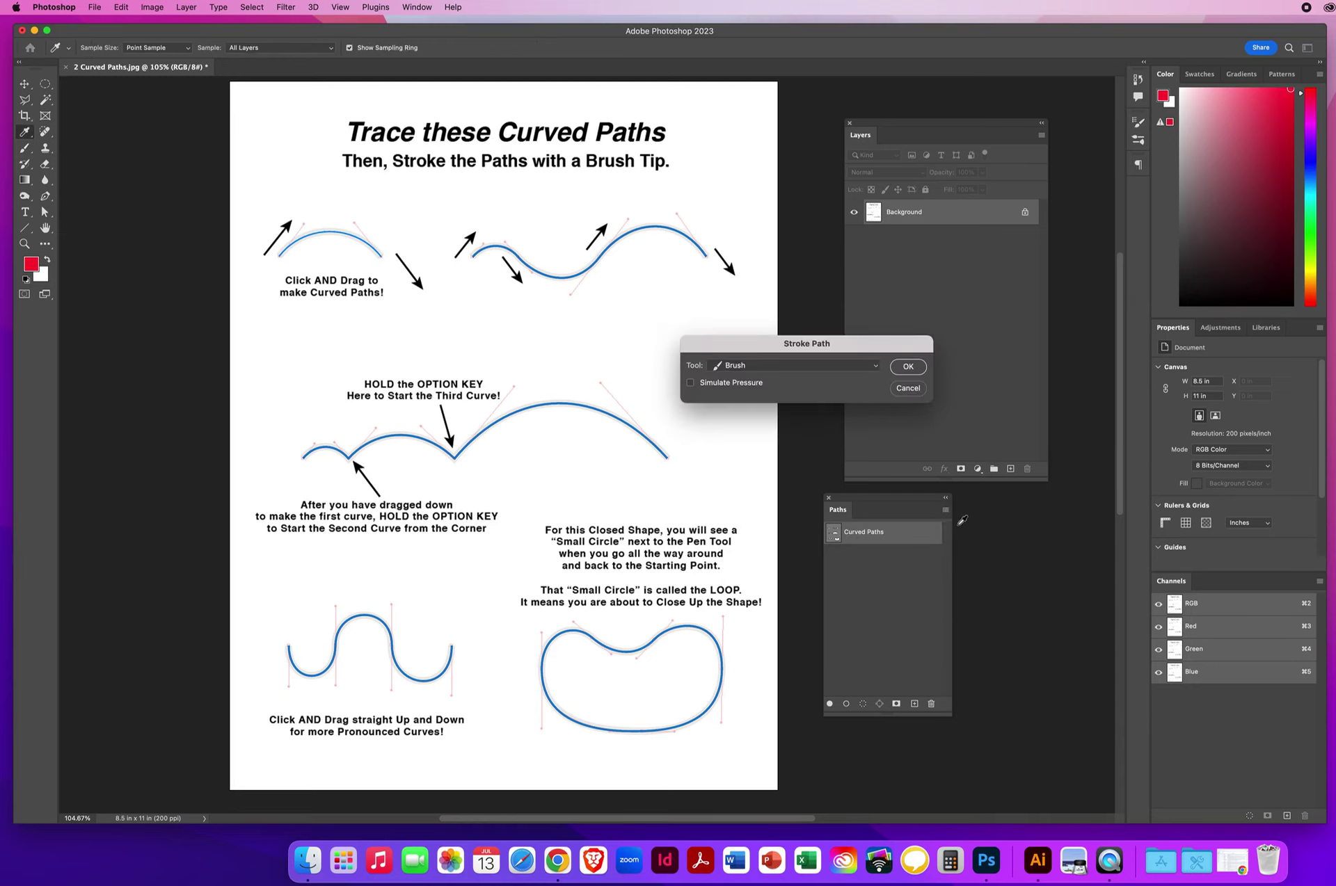
left_click(690, 385)
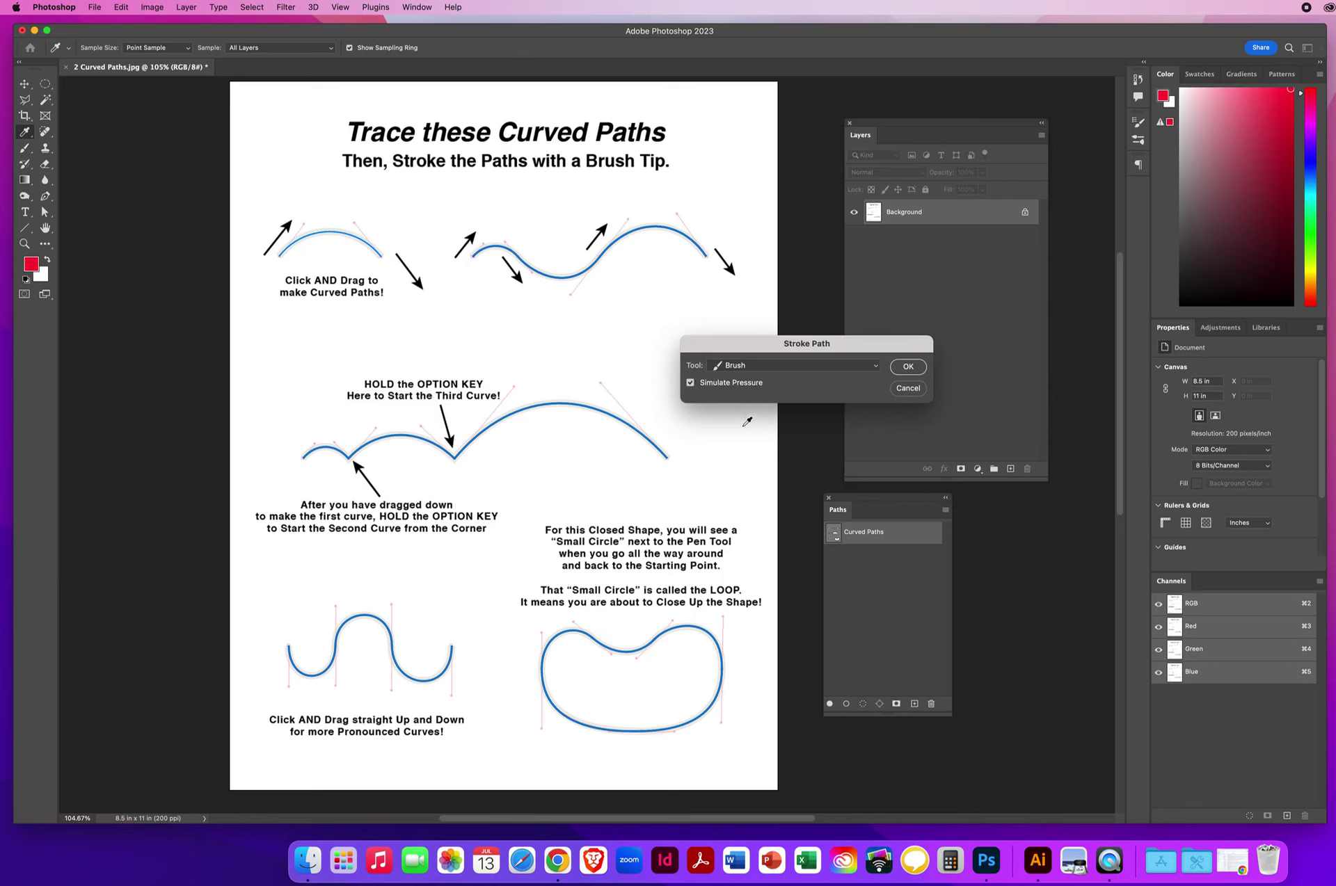
left_click(907, 368)
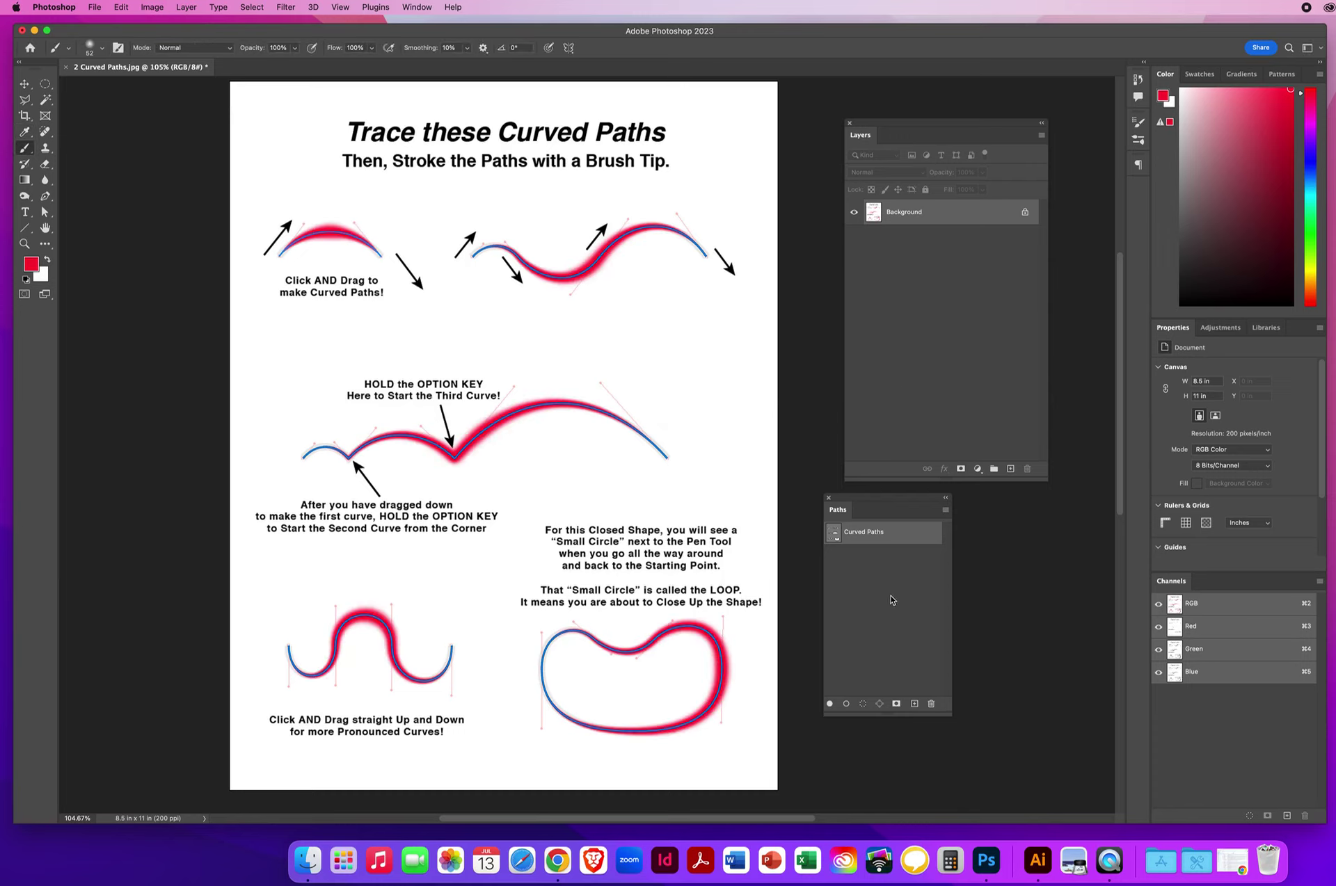
left_click(880, 577)
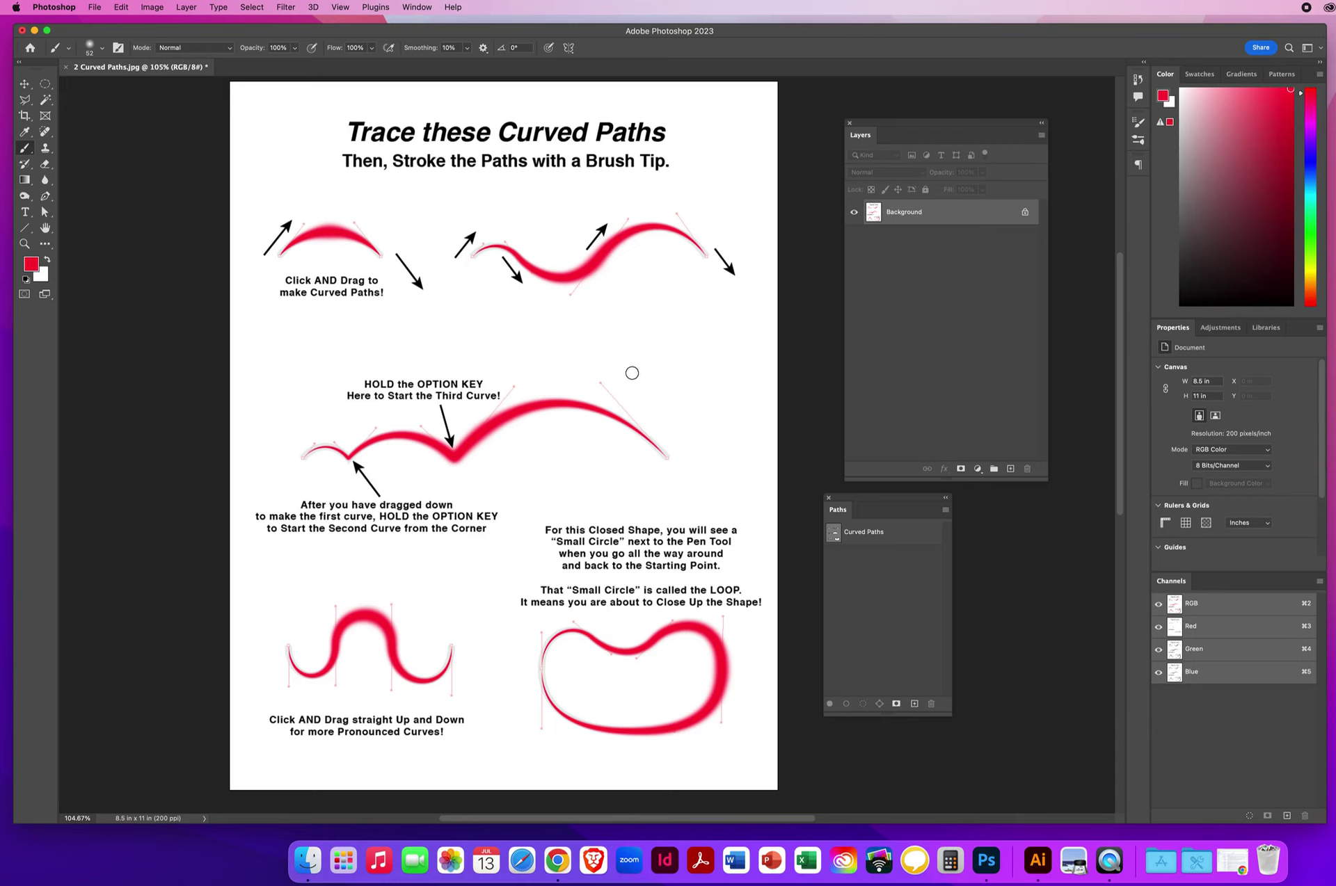
Step: Save a JPEG copy named with the author's name plus 'CurvedPaths' to the Desktop, then select the Pen tool
left_click(95, 8)
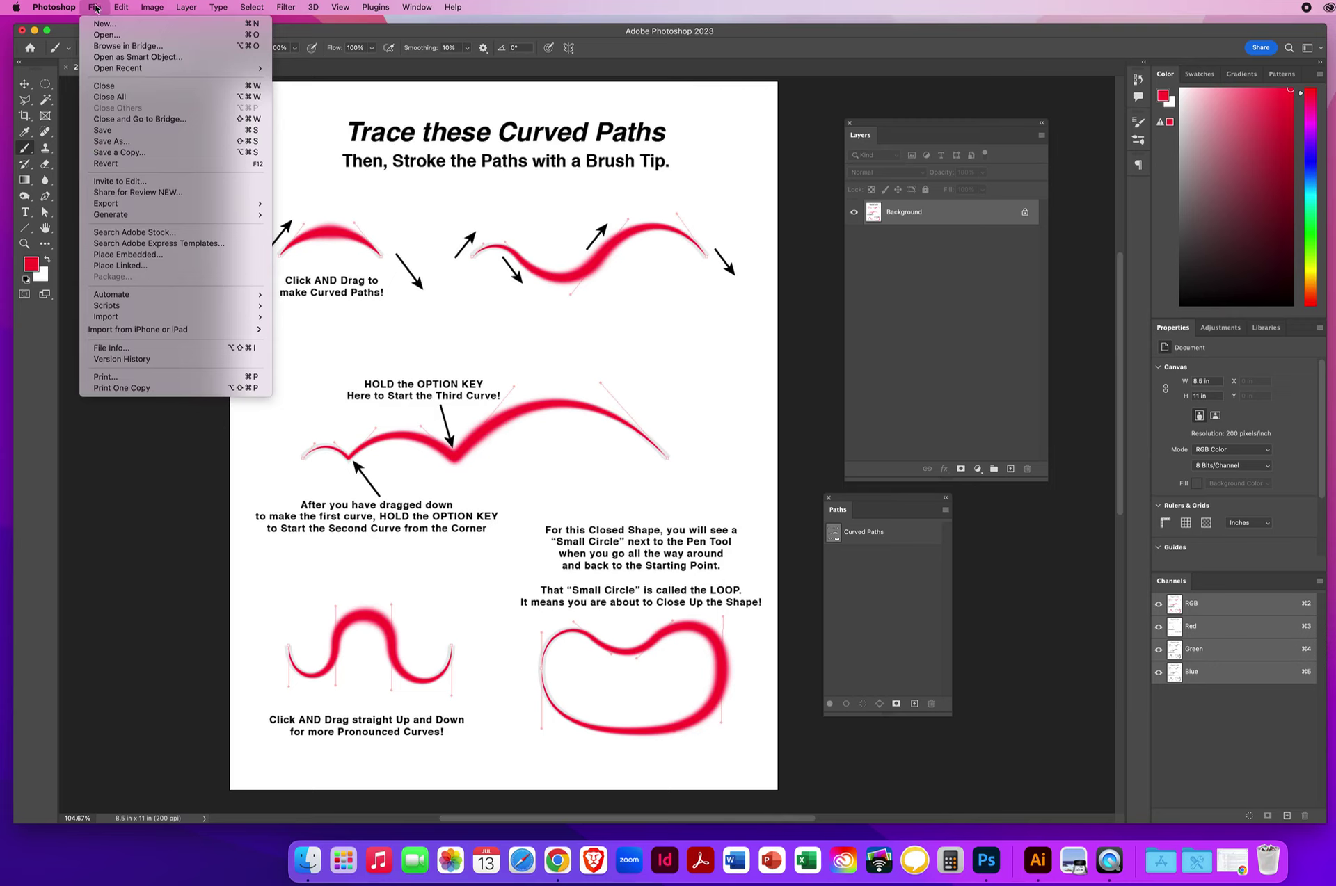
left_click(103, 153)
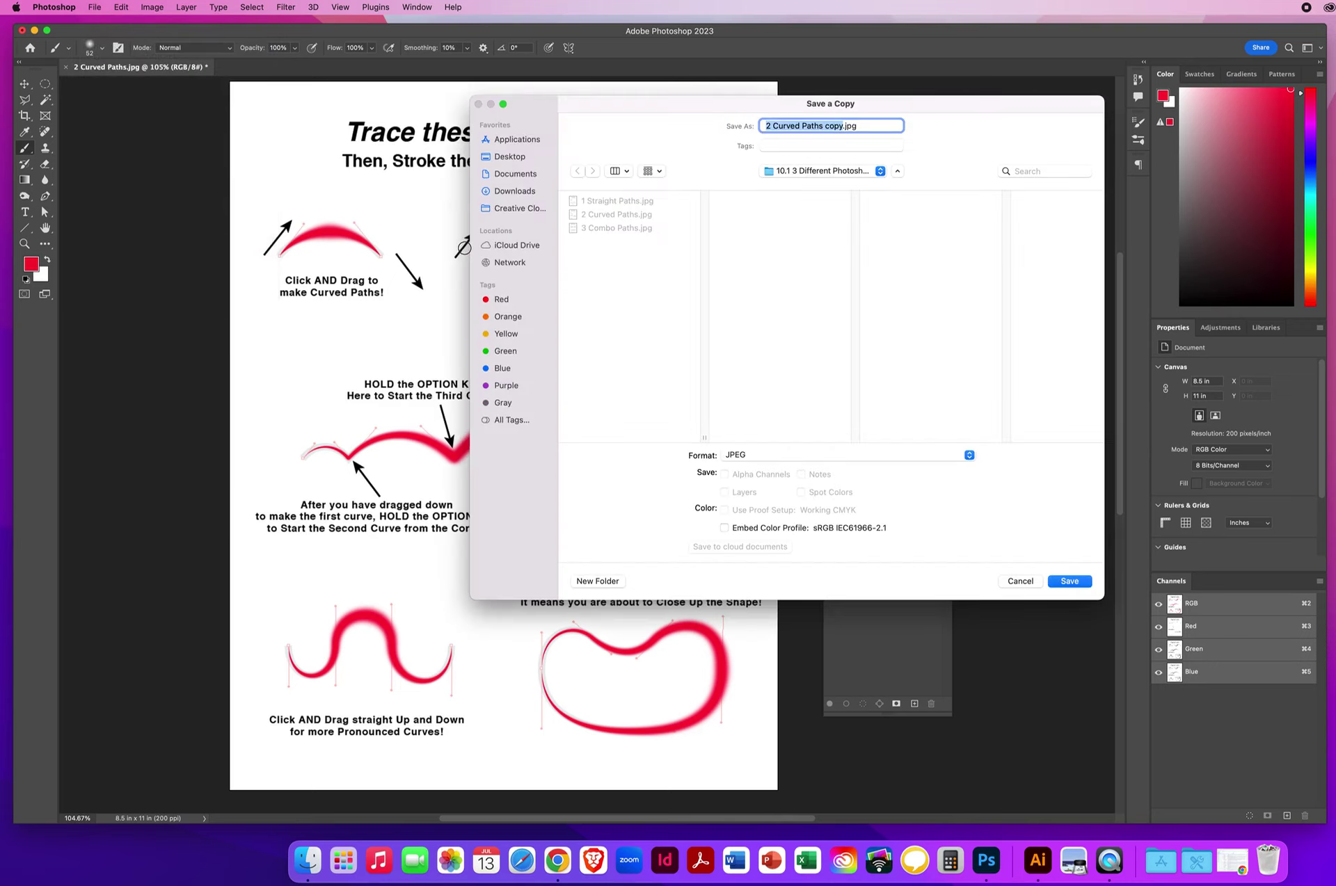
type("NielsenChrisCurvedPaths")
left_click(506, 158)
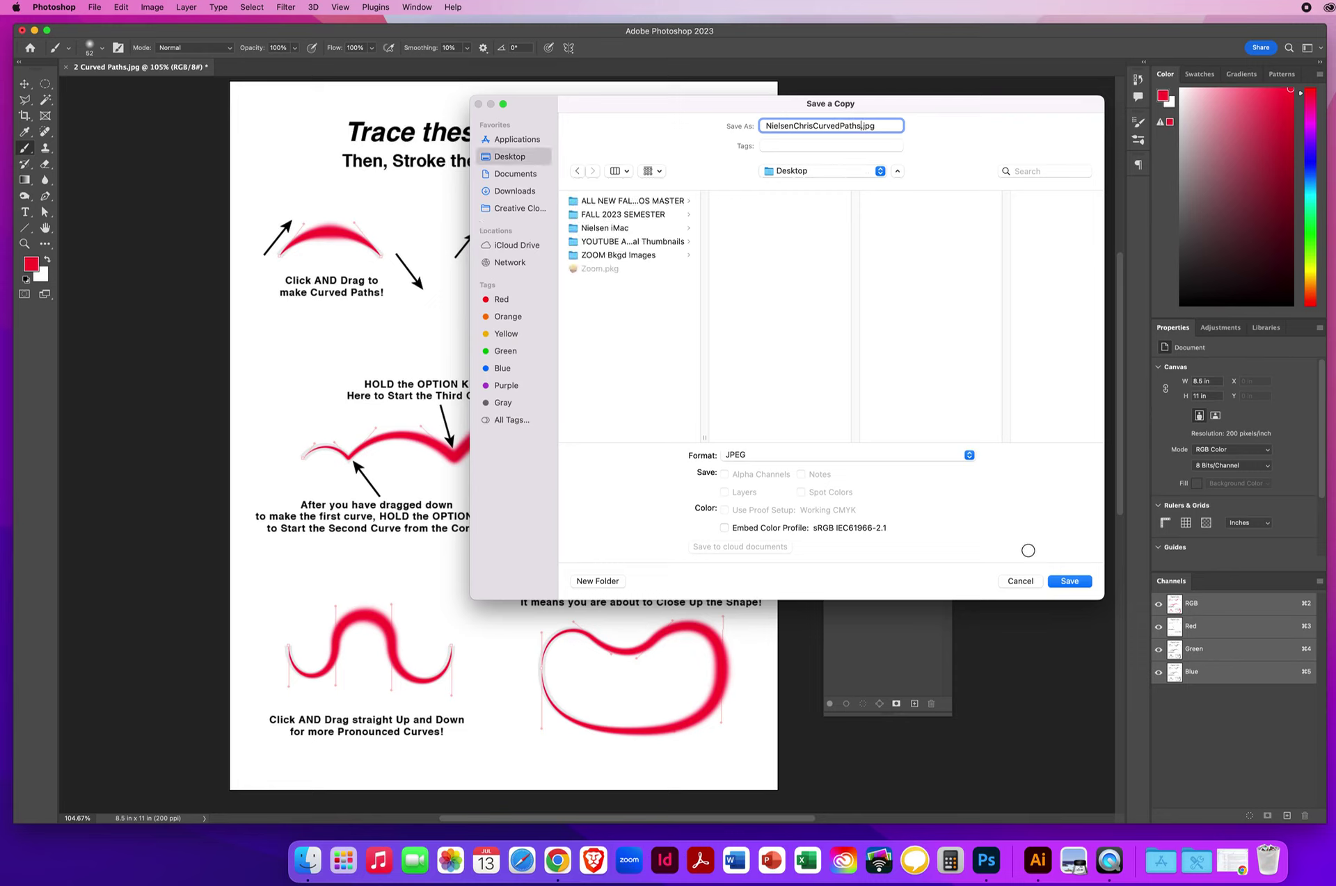
left_click(1066, 582)
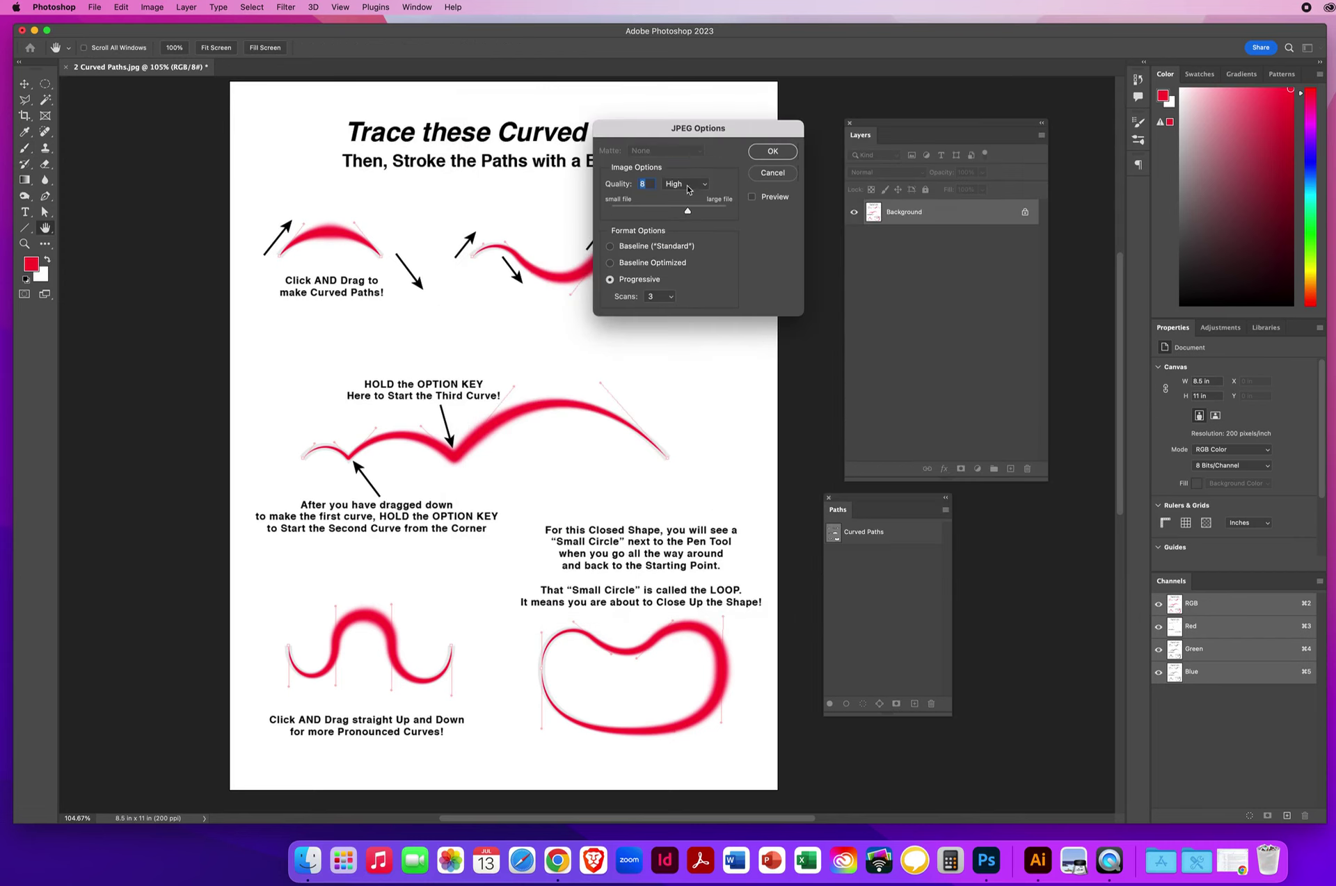
left_click(766, 156)
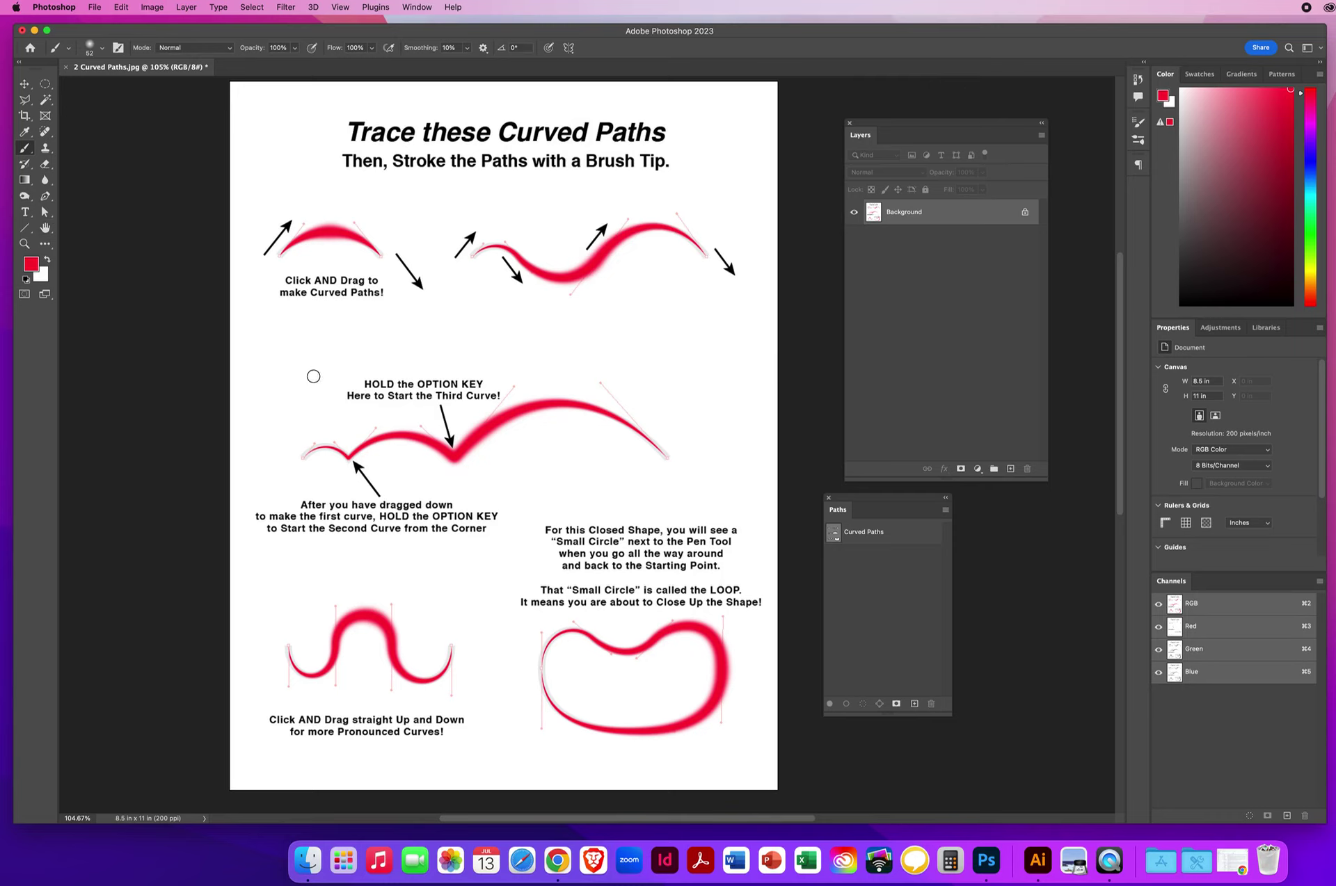
left_click(46, 199)
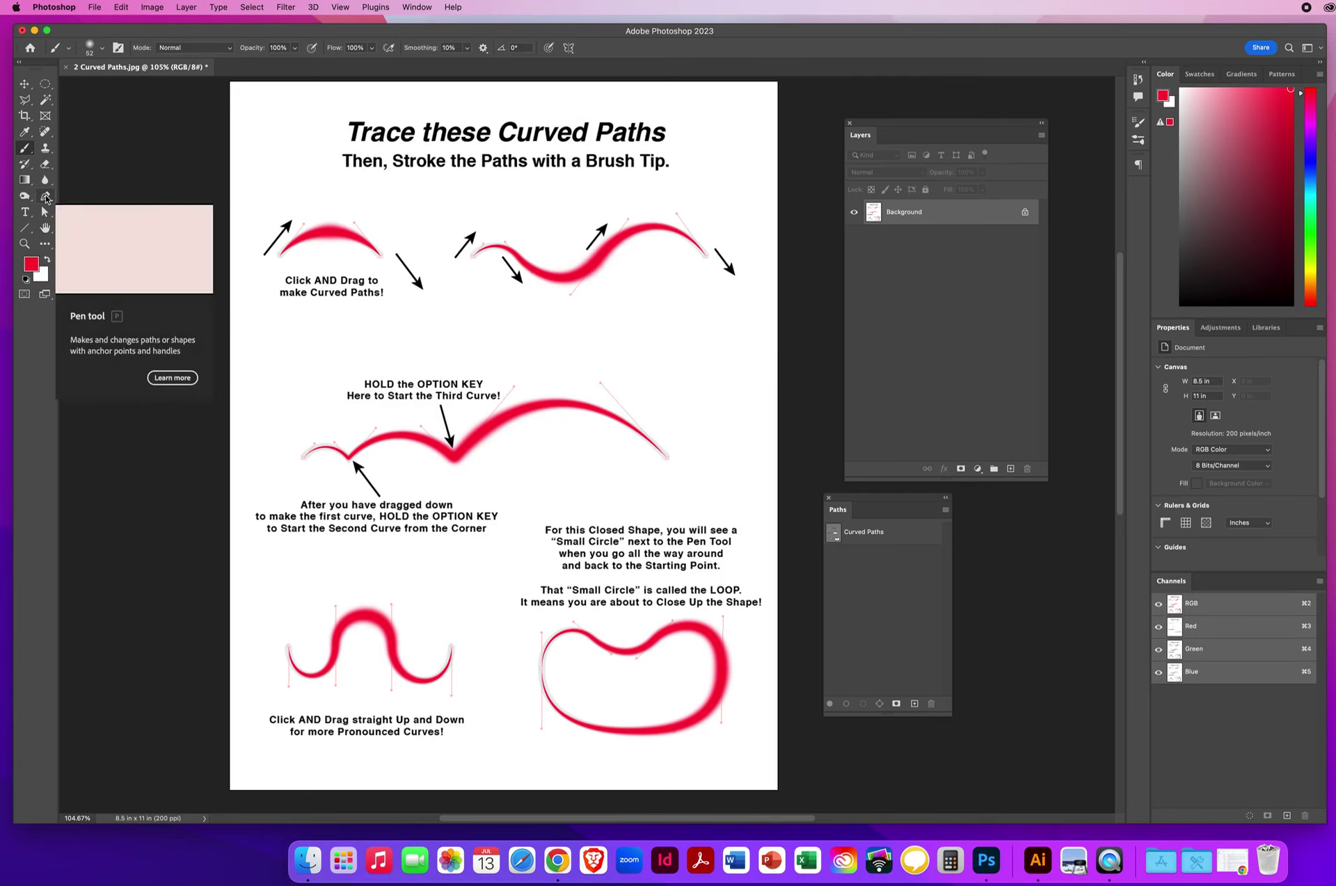